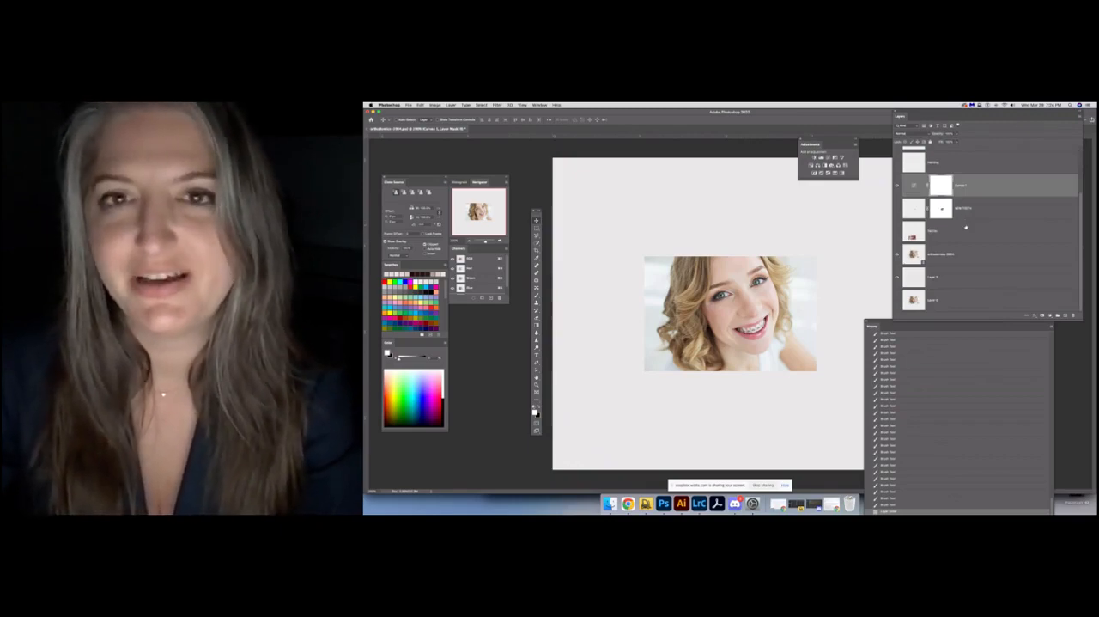
Move the Adjustments panel up so it sits directly beside the Layers panel
scroll(963, 228, "up", 3)
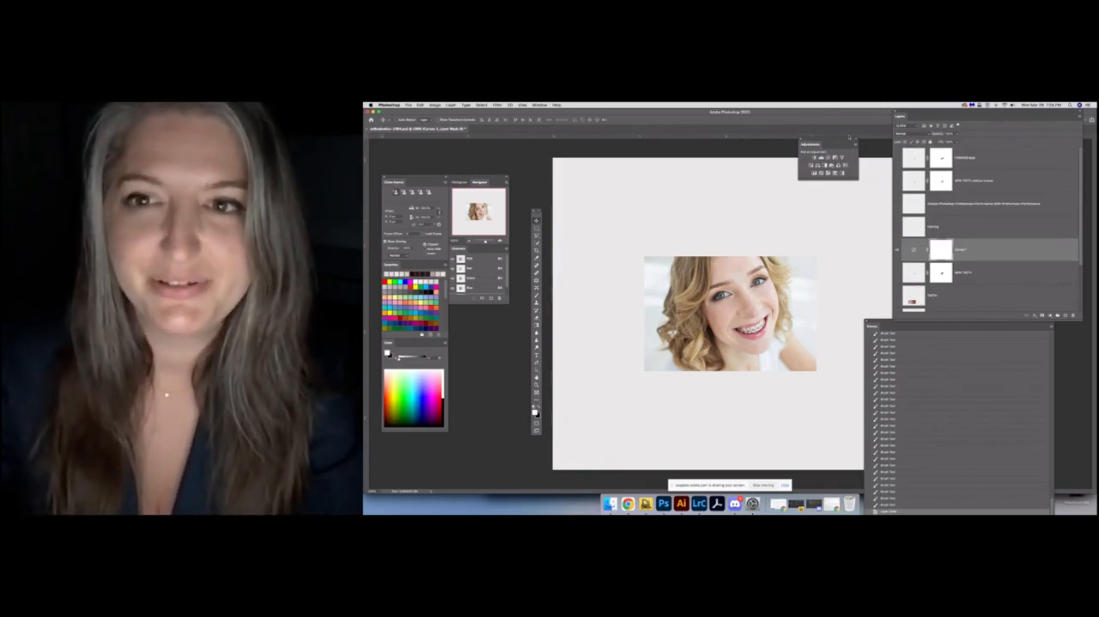
left_click_drag(846, 140, 877, 115)
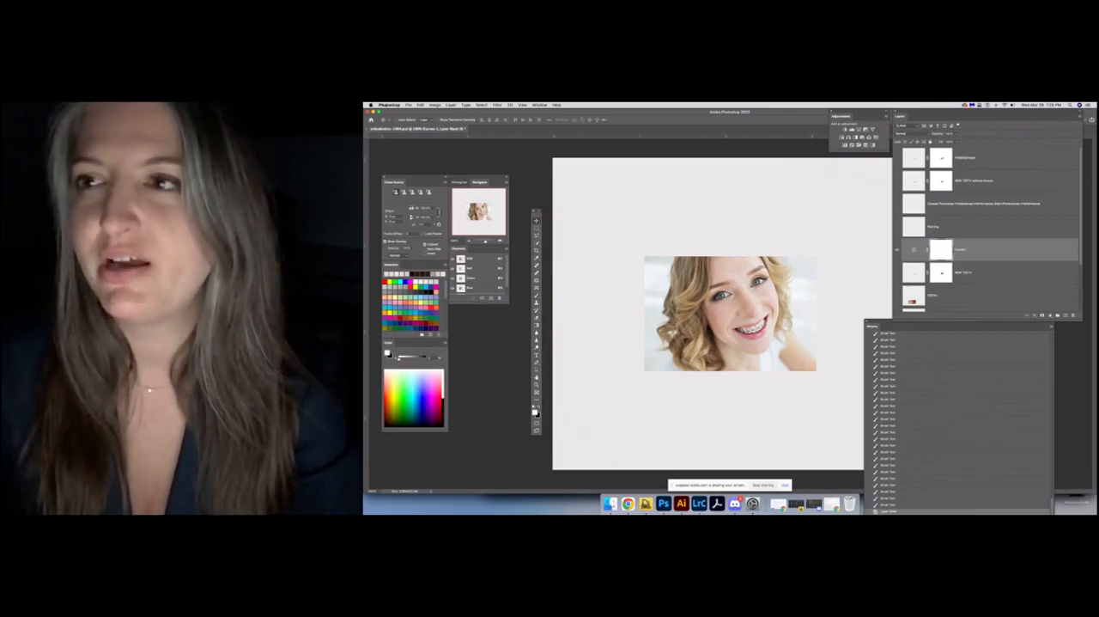
Inspect the History States setting in the Performance preferences and accept the dialog
left_click(389, 105)
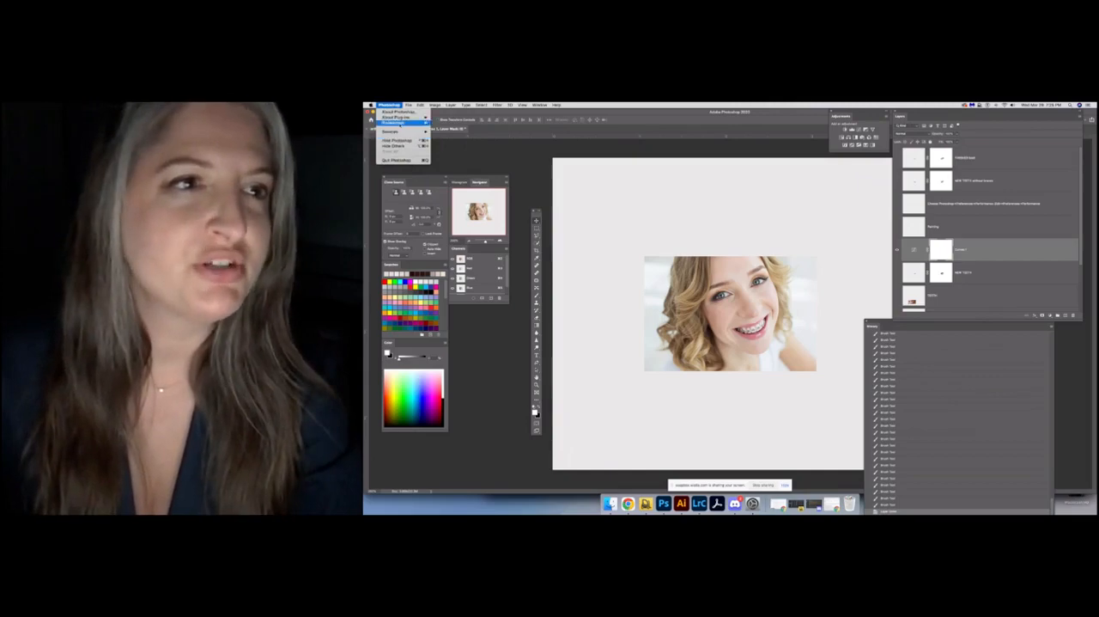
mouse_move(397, 123)
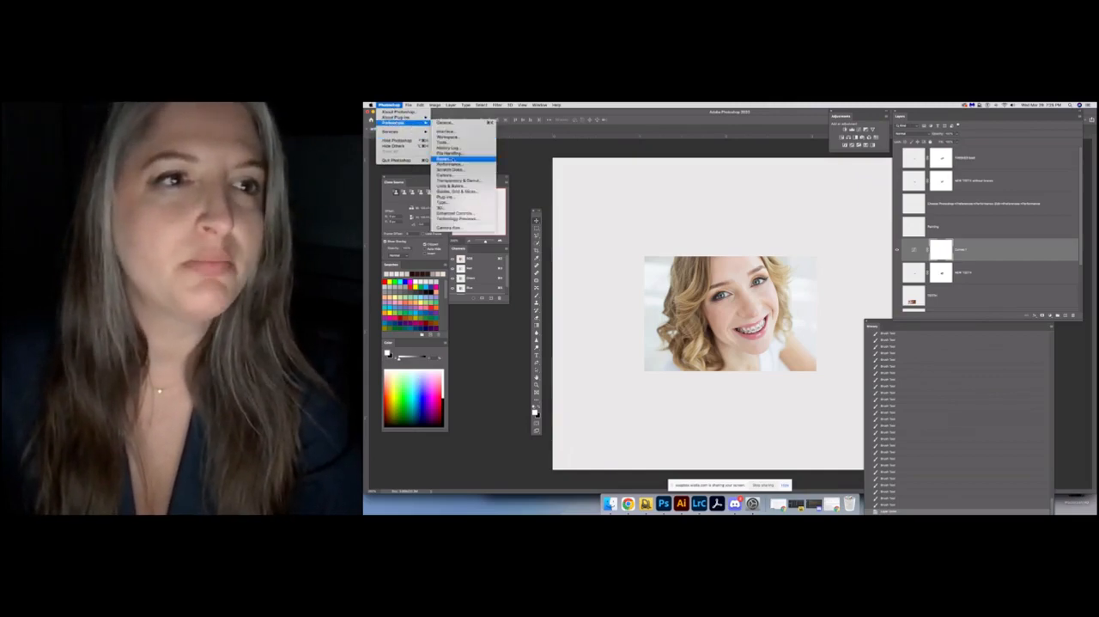
left_click(450, 164)
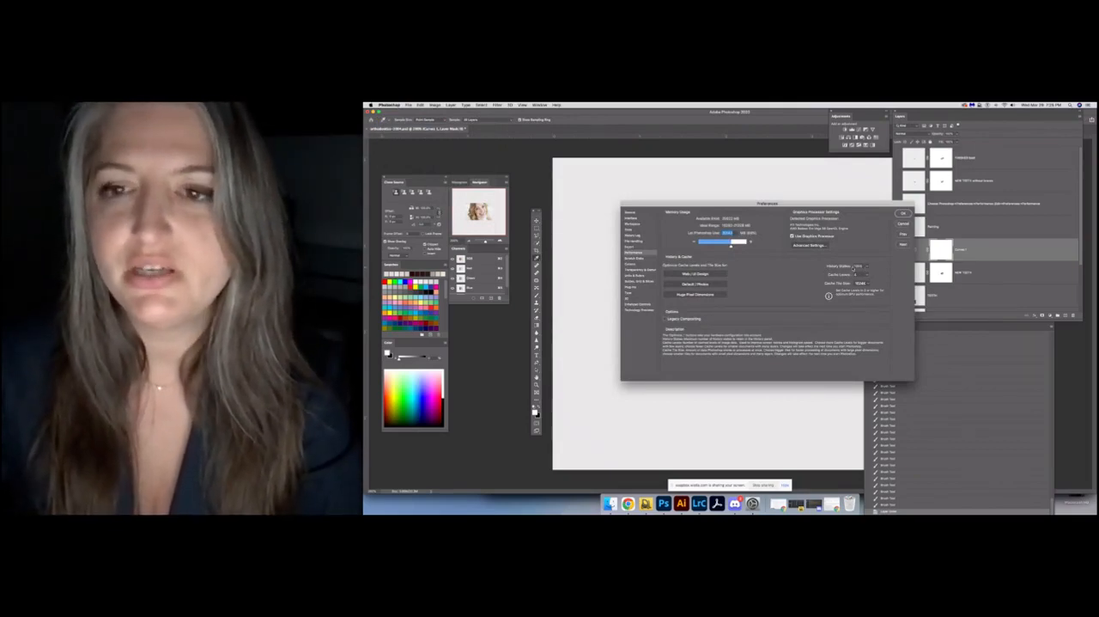
left_click(867, 268)
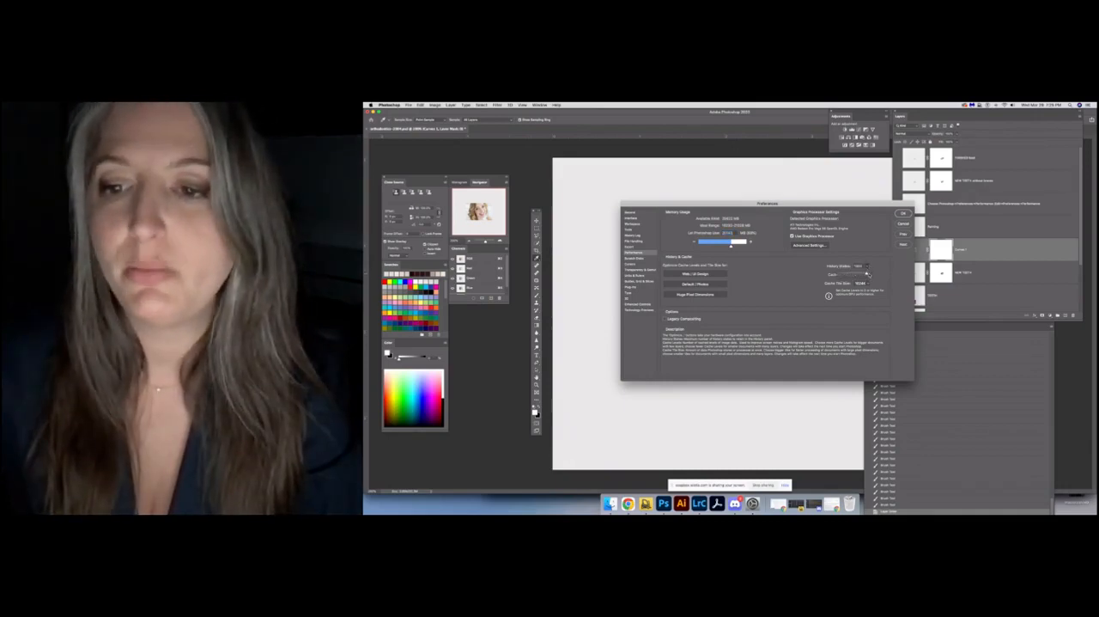
left_click(877, 270)
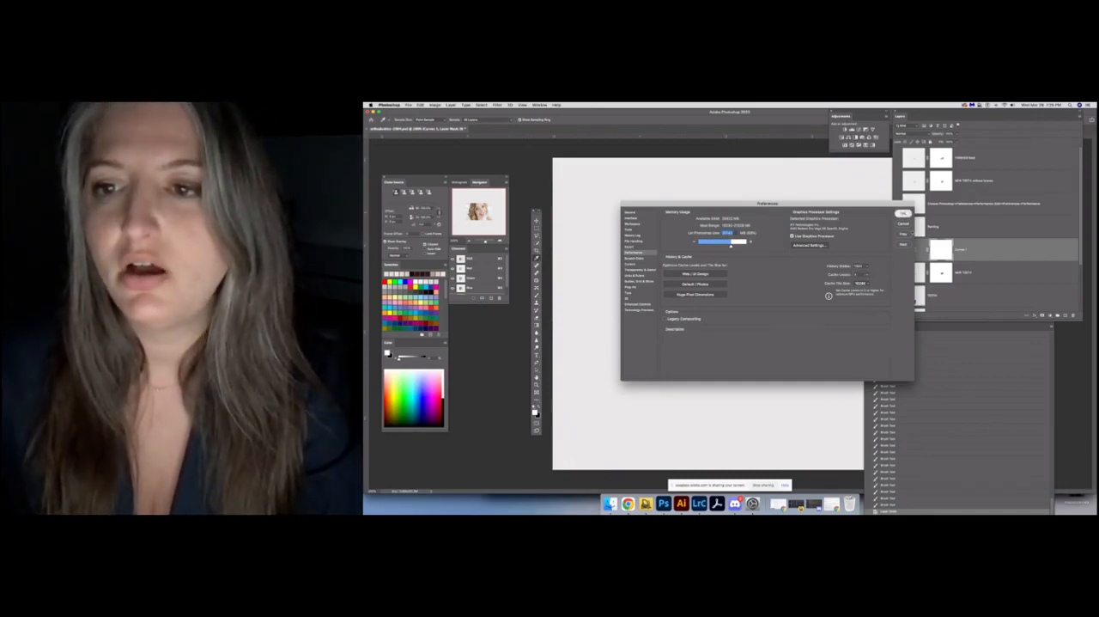
left_click(903, 213)
Review the recorded history from the first state to the last and place the History panel directly beneath the Layers panel
left_click_drag(890, 327, 889, 228)
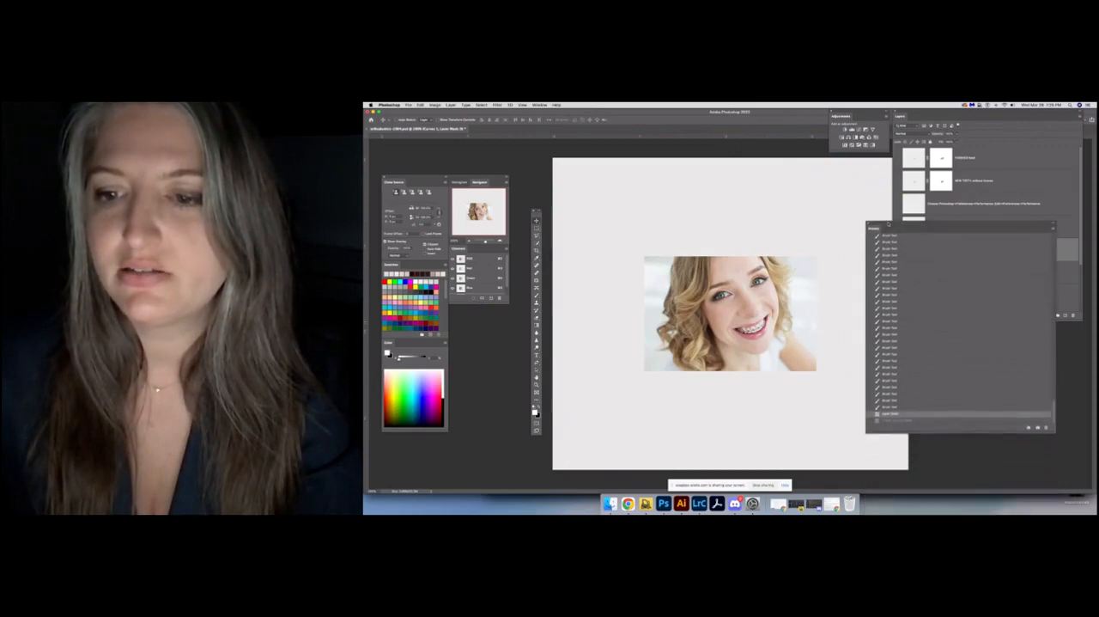
scroll(912, 354, "up", 10)
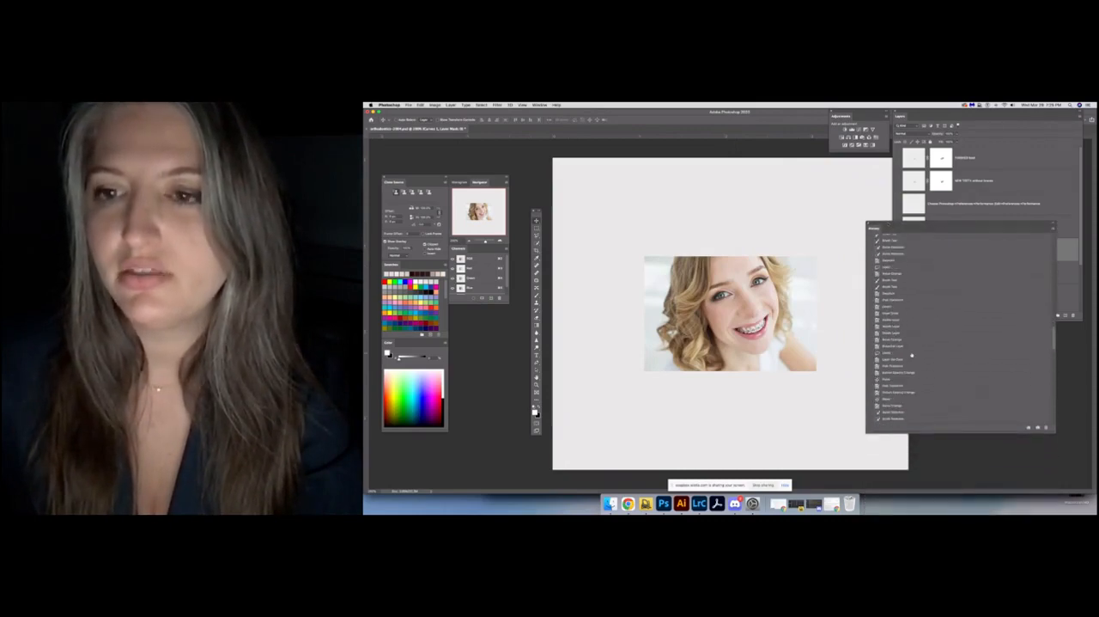
scroll(912, 355, "up", 10)
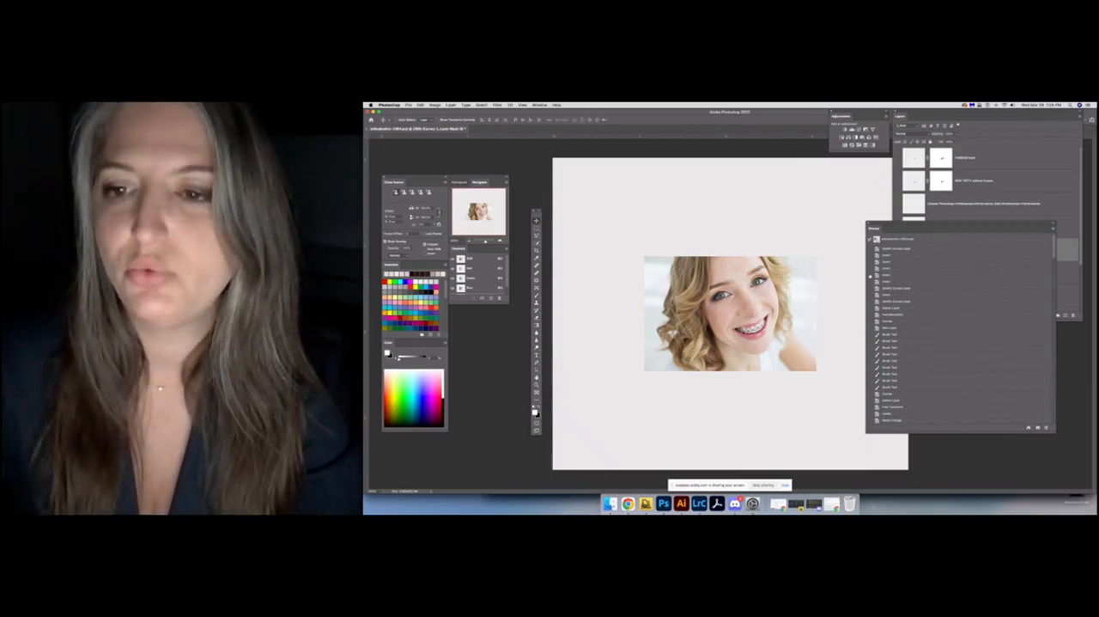
scroll(896, 293, "down", 5)
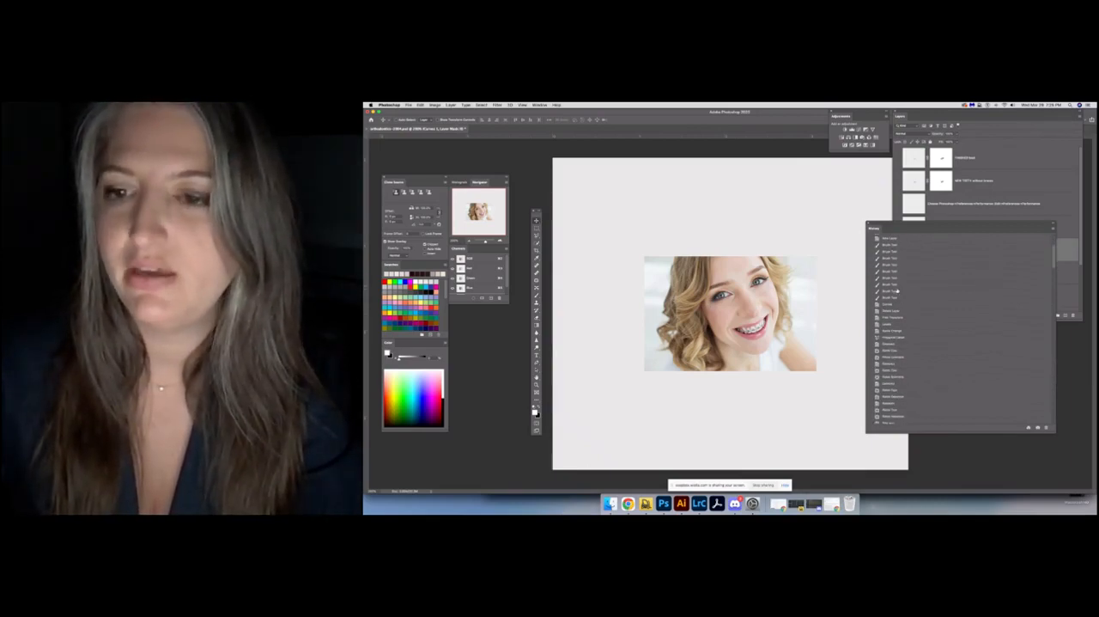
scroll(896, 293, "down", 10)
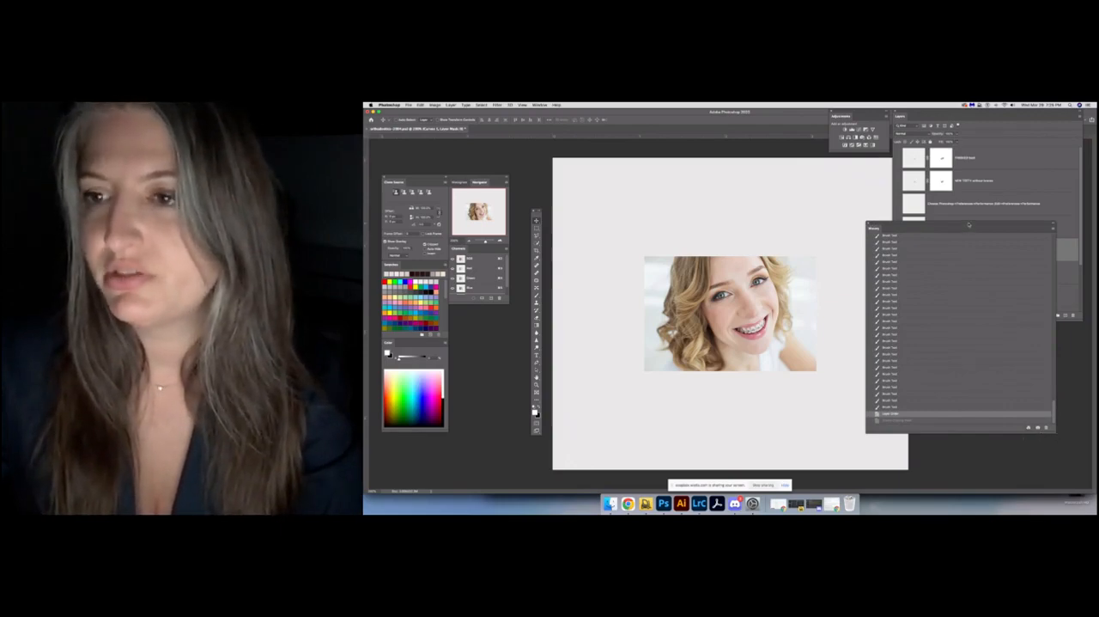
left_click_drag(969, 225, 992, 319)
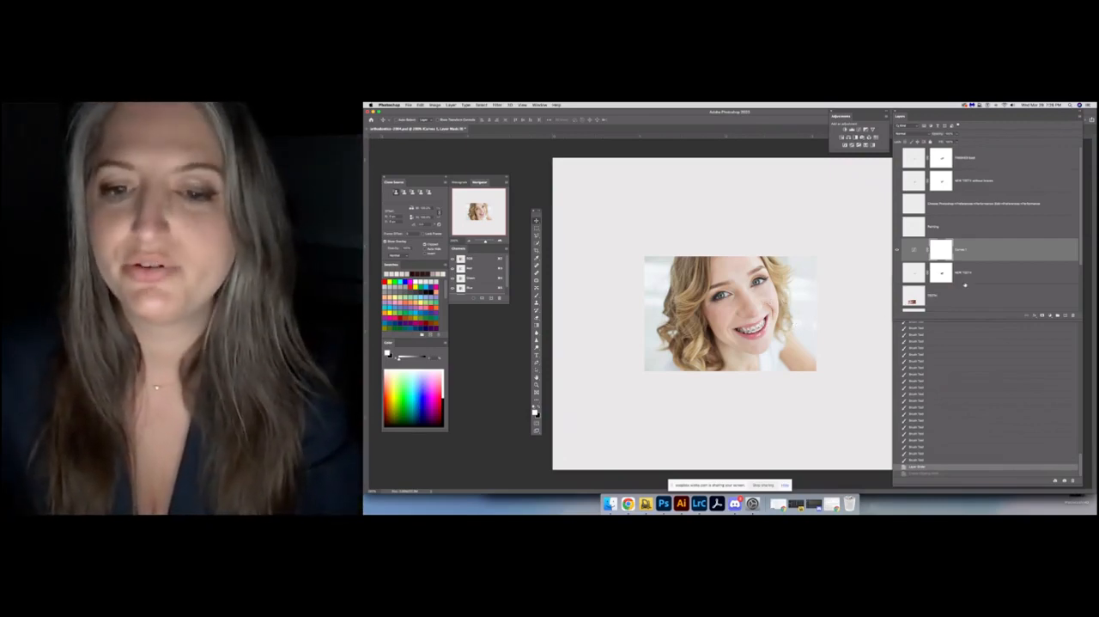
Preview the portrait without braces by briefly showing the topmost finished layer, and hide that layer again
left_click(899, 159)
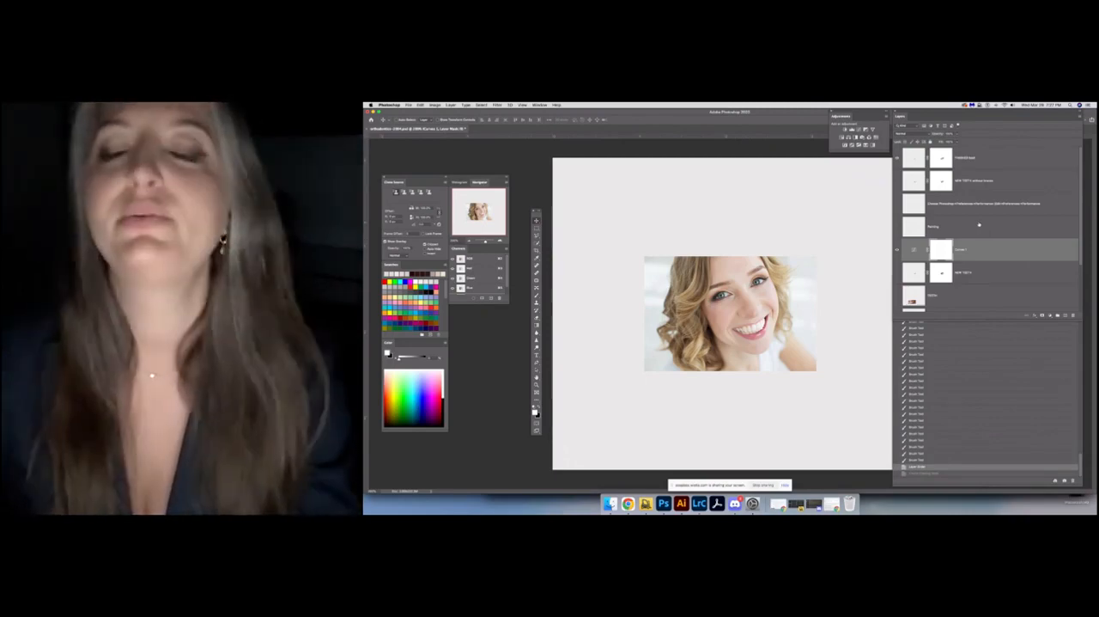
scroll(979, 225, "down", 2)
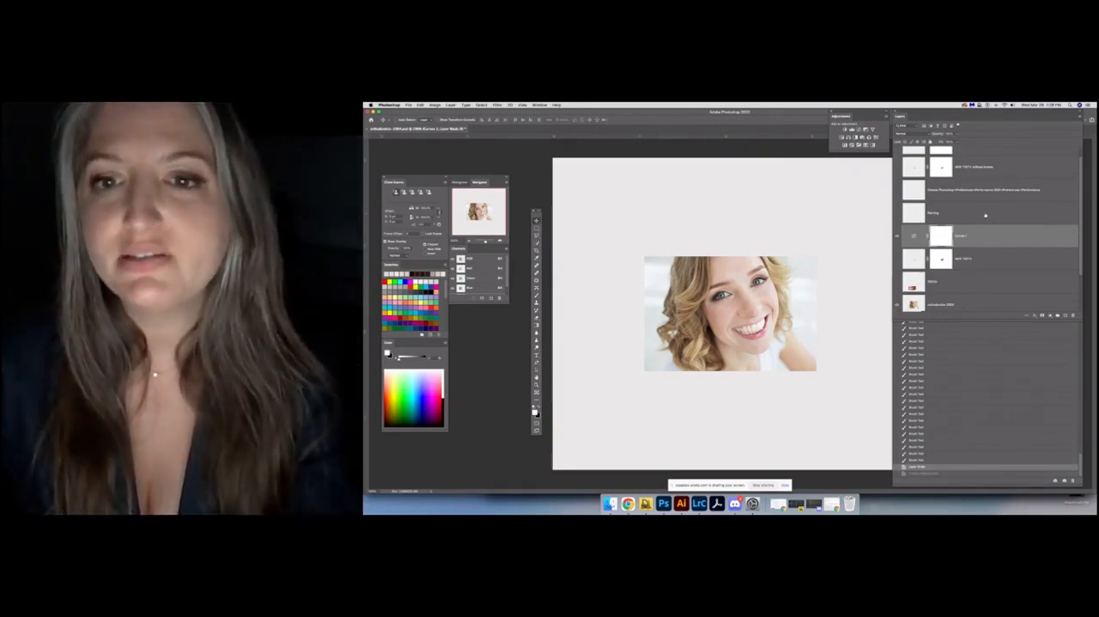
scroll(985, 215, "up", 2)
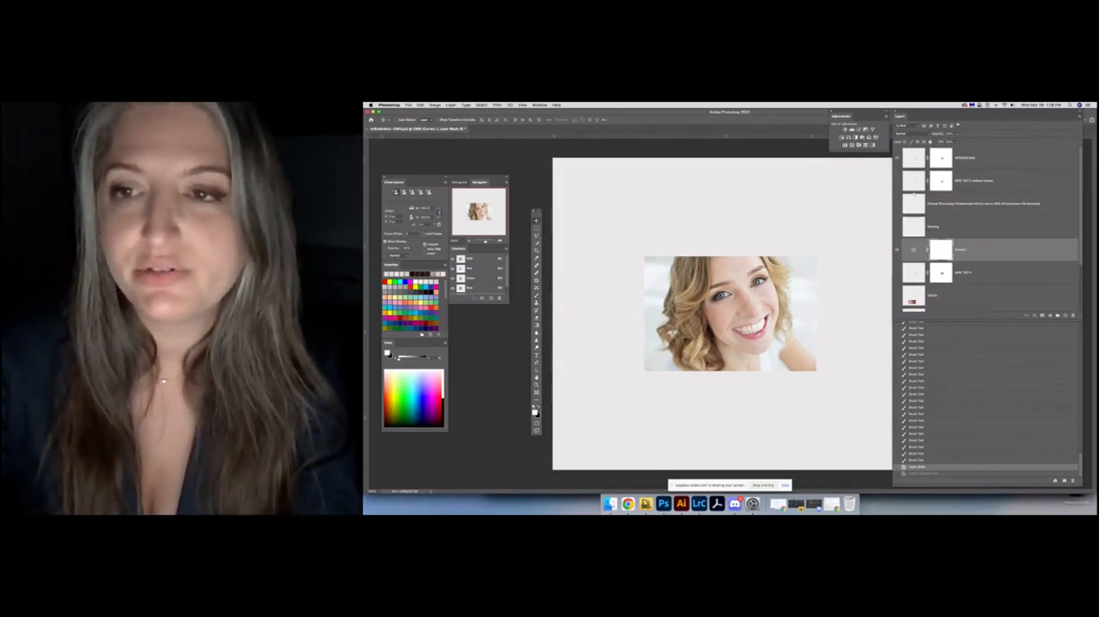
left_click(898, 159)
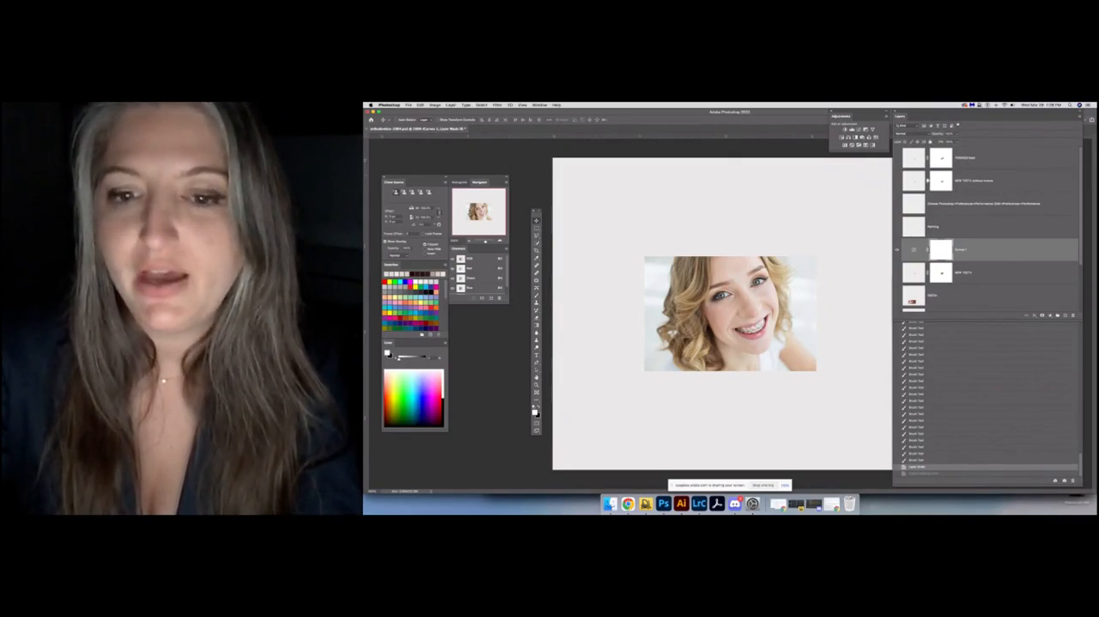
Show the TEETH layer and enlarge the view so both the portrait and the teeth photo fit on screen
scroll(940, 234, "down", 3)
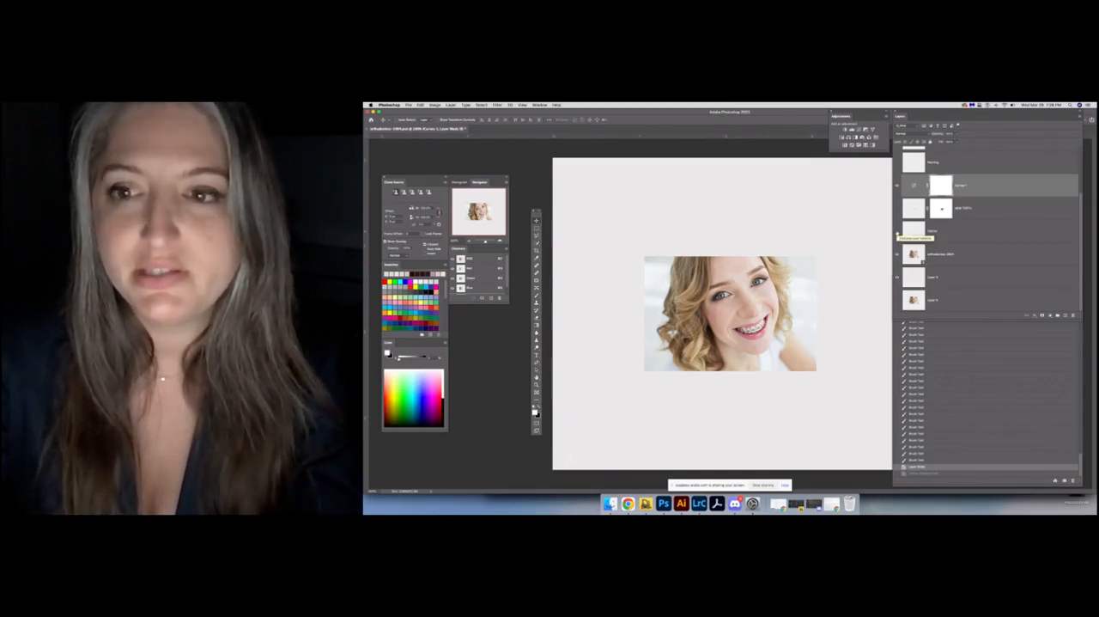
left_click(897, 232)
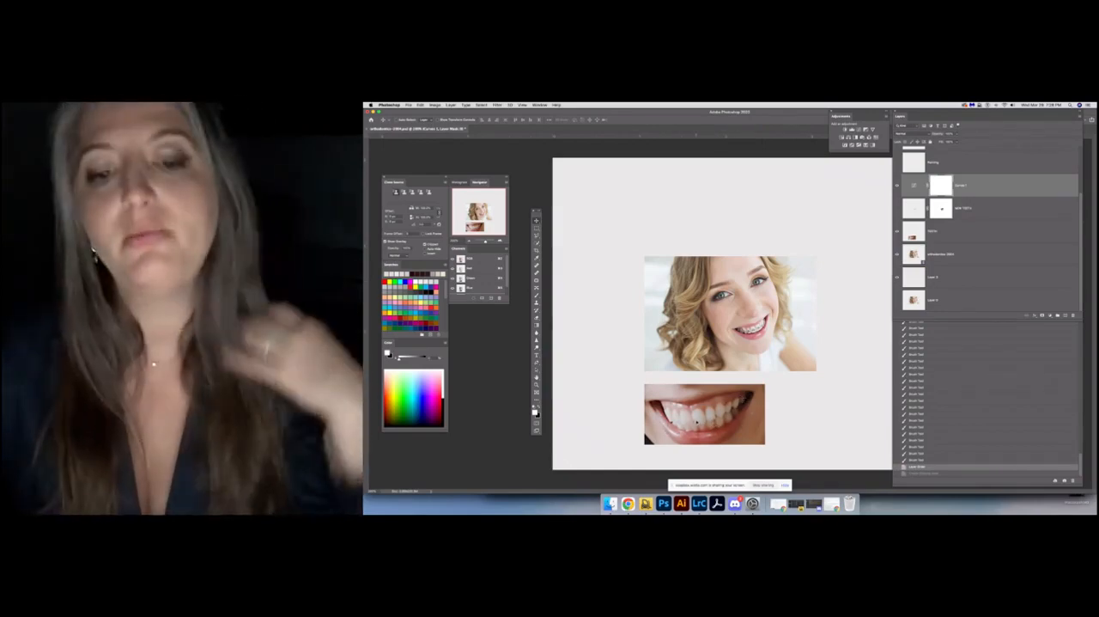
key("super+plus")
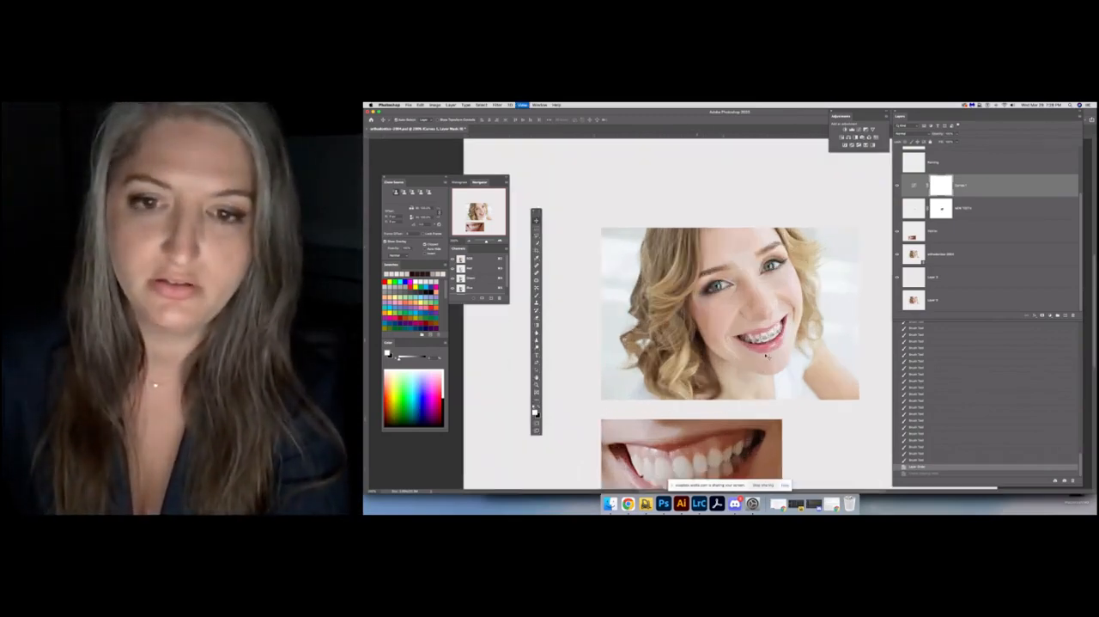
scroll(759, 301, "down", 3)
left_click_drag(758, 301, 751, 316)
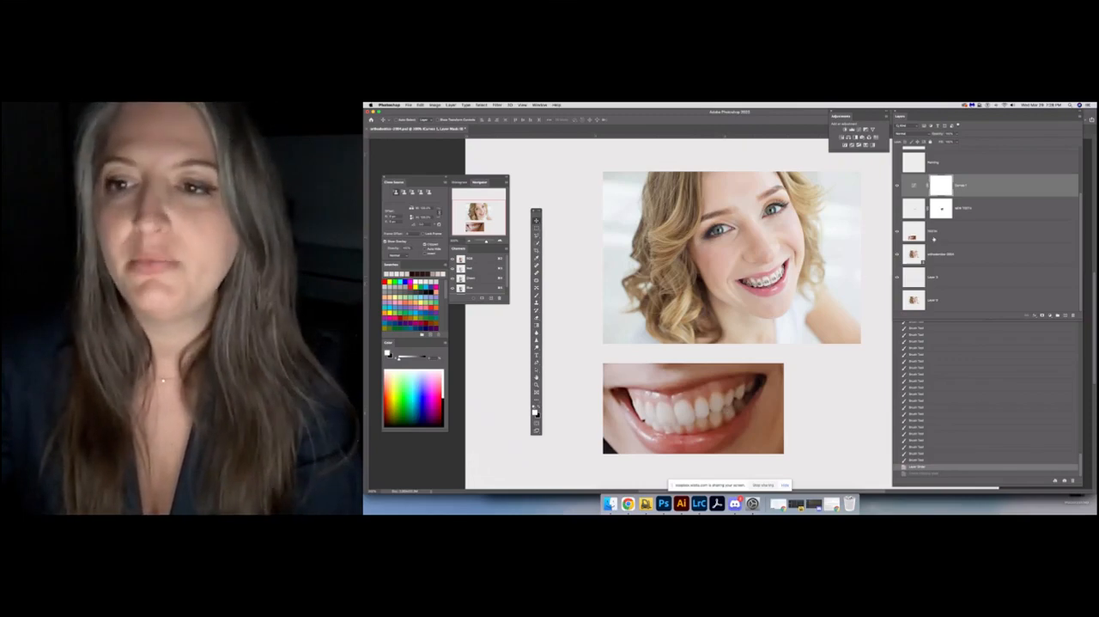
left_click(933, 238)
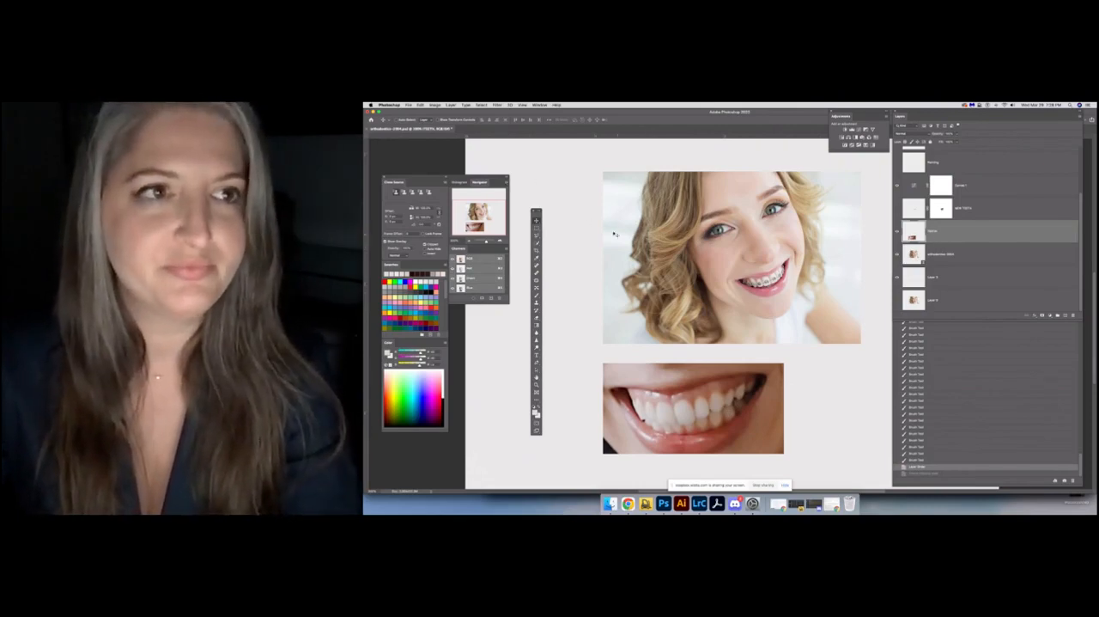
left_click(409, 105)
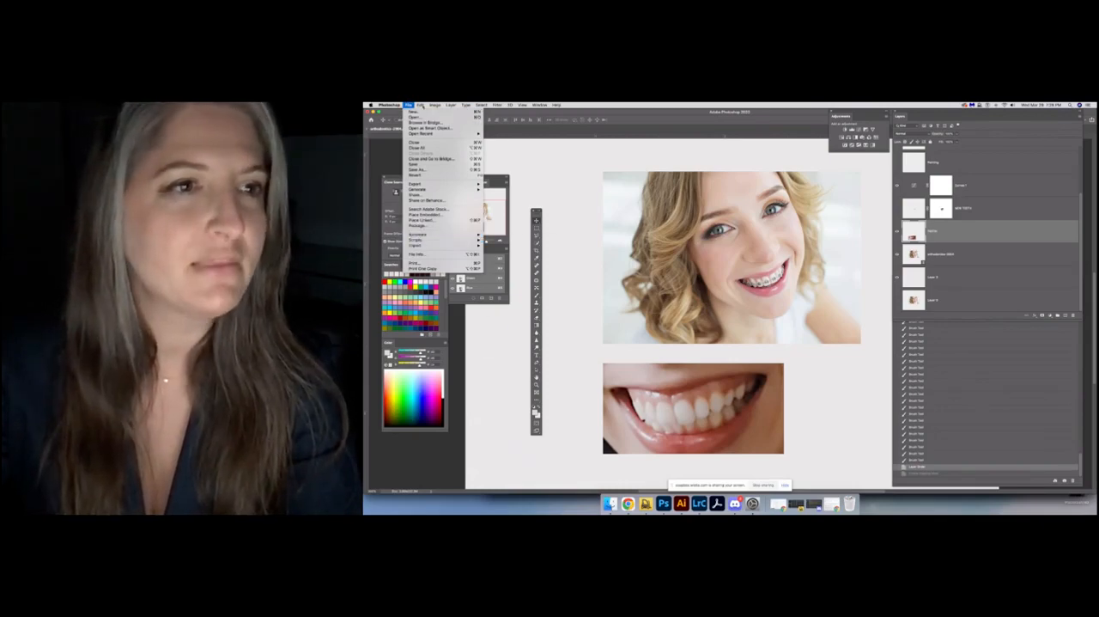
left_click(580, 172)
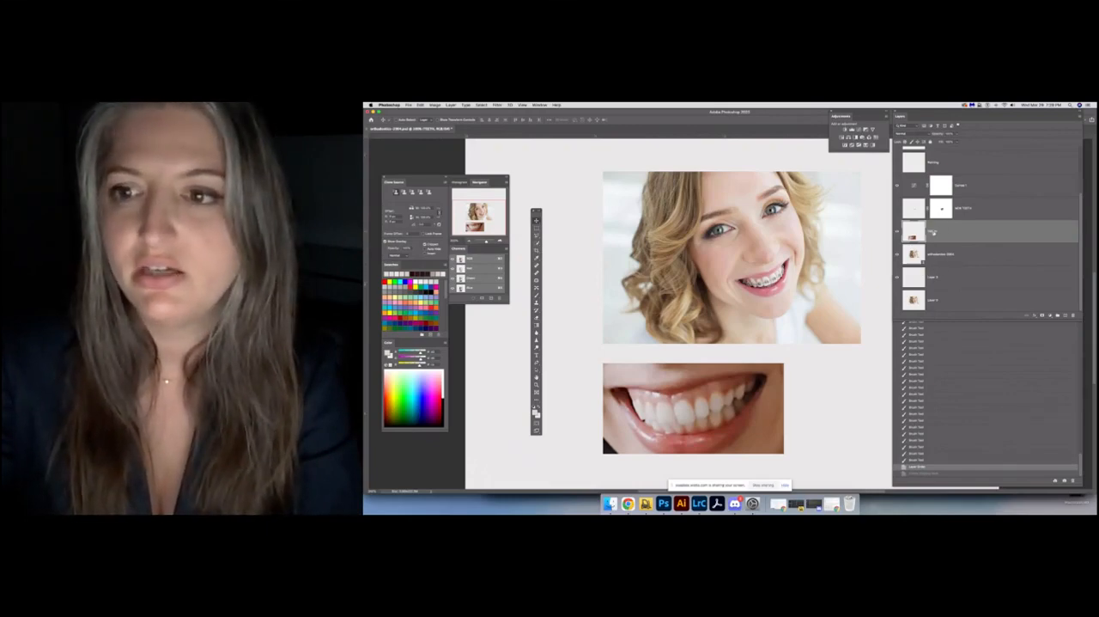
double_click(933, 232)
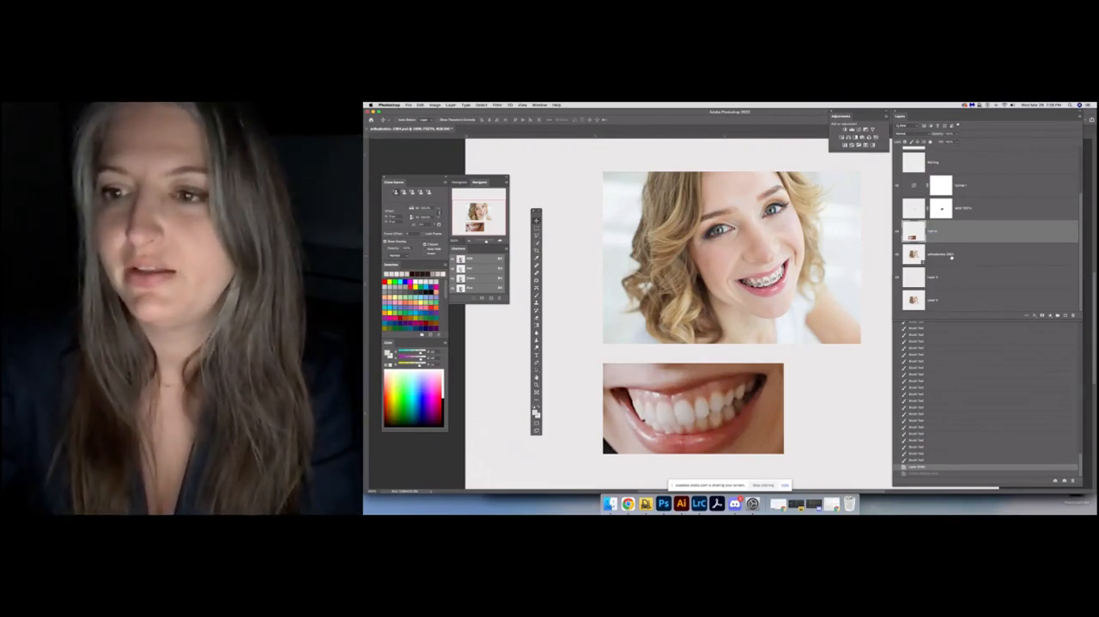
left_click(948, 256)
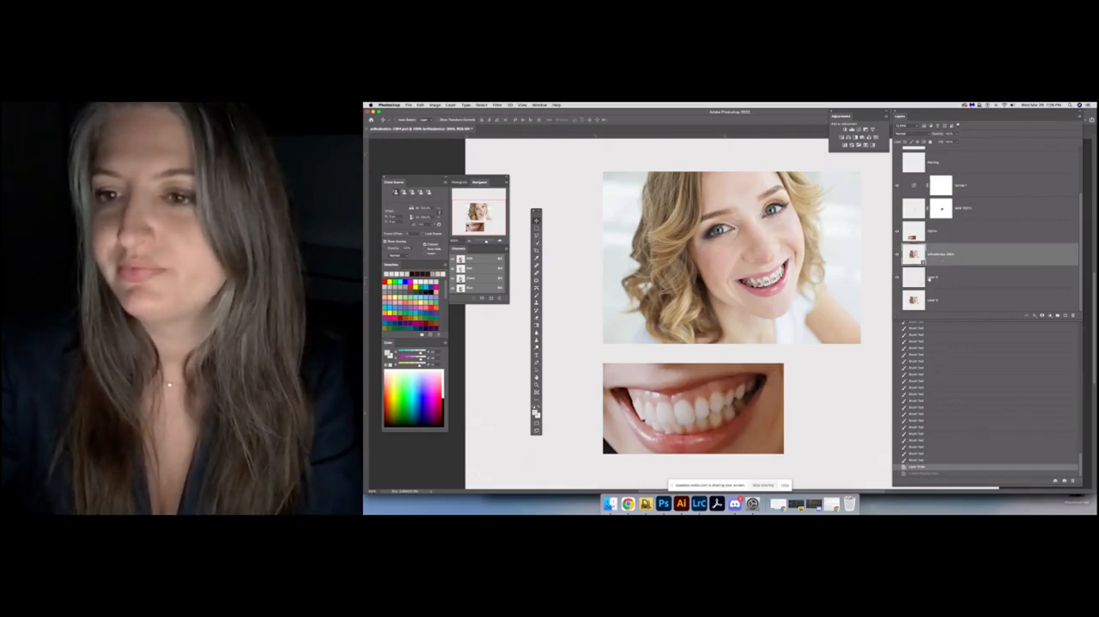
Rename the plain layer directly beneath the portrait layer as Background
left_click(933, 277)
type("Back")
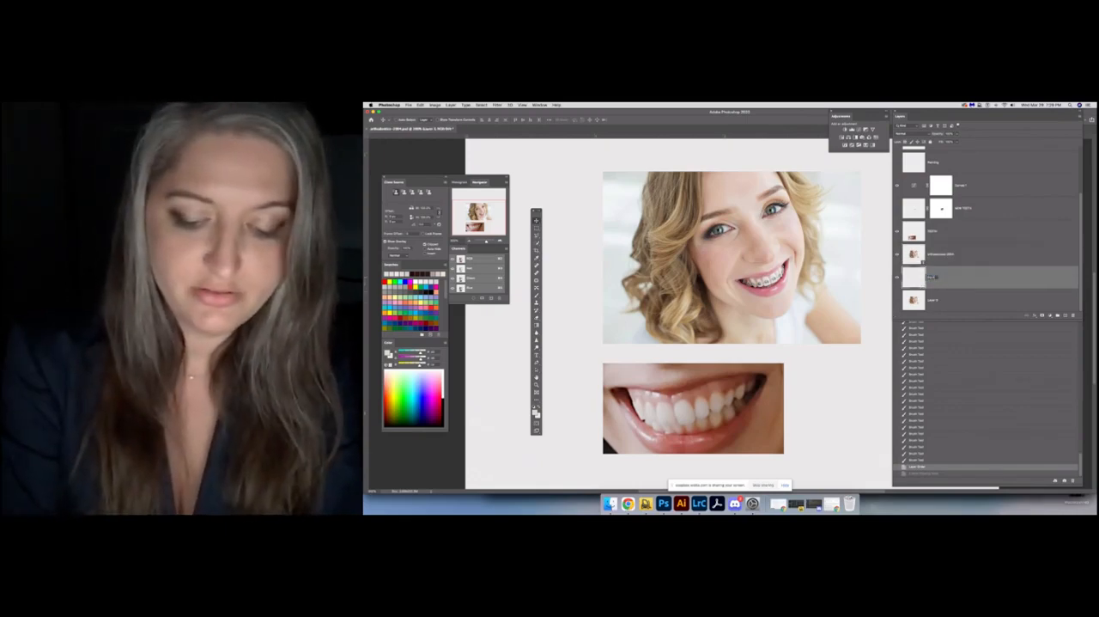
type("ground")
key("Return")
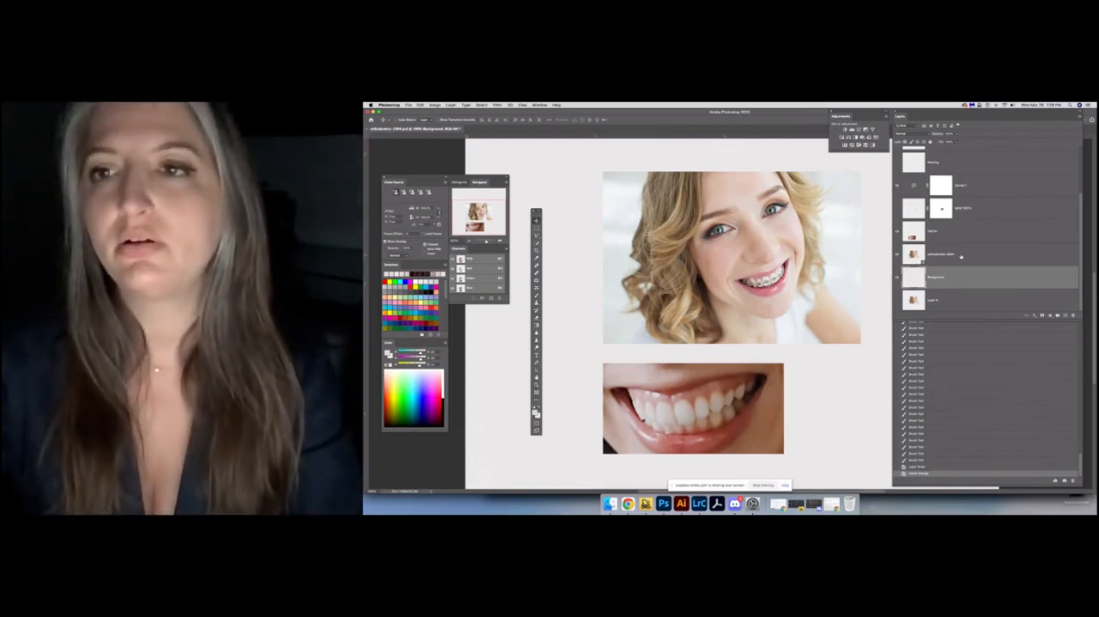
Look through the layer stack and show the topmost finished layer so the portrait appears without braces
scroll(979, 230, "up", 3)
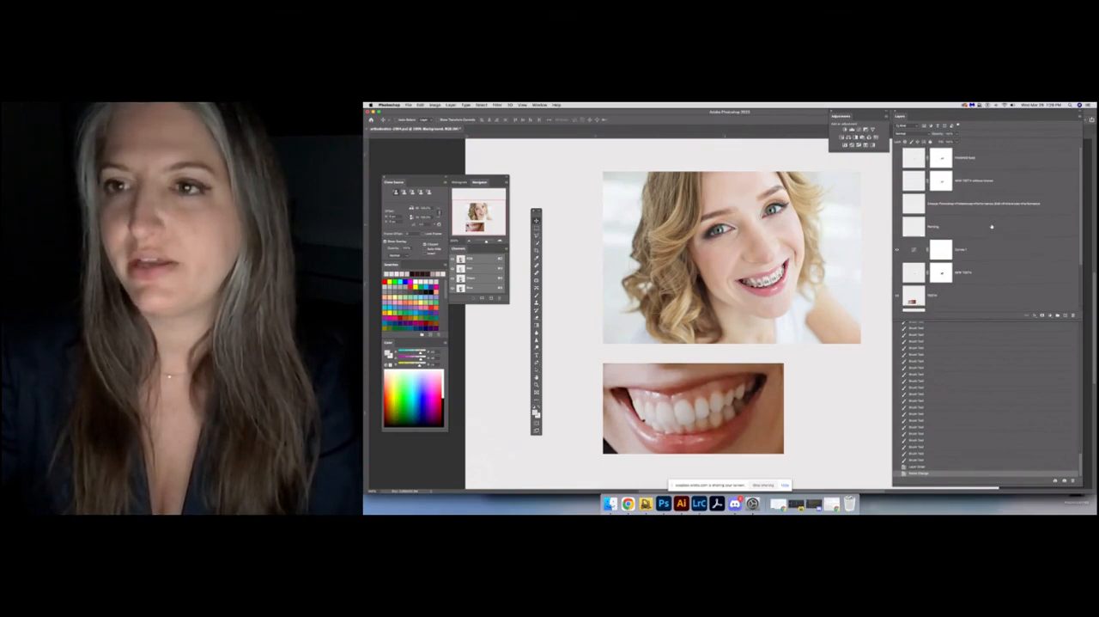
scroll(992, 225, "down", 1)
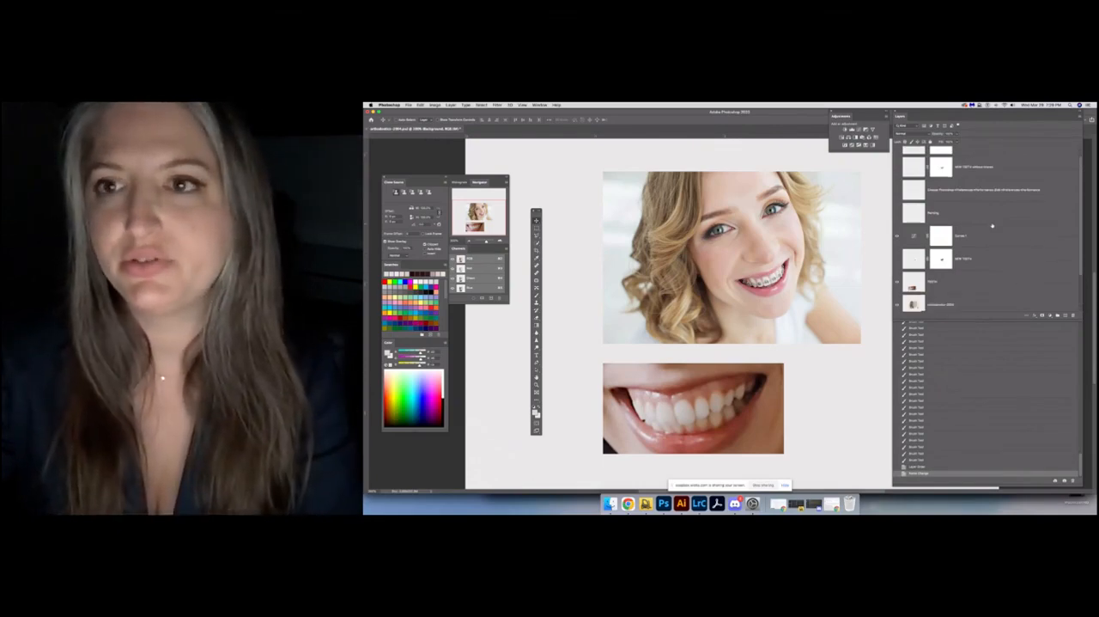
scroll(992, 226, "down", 3)
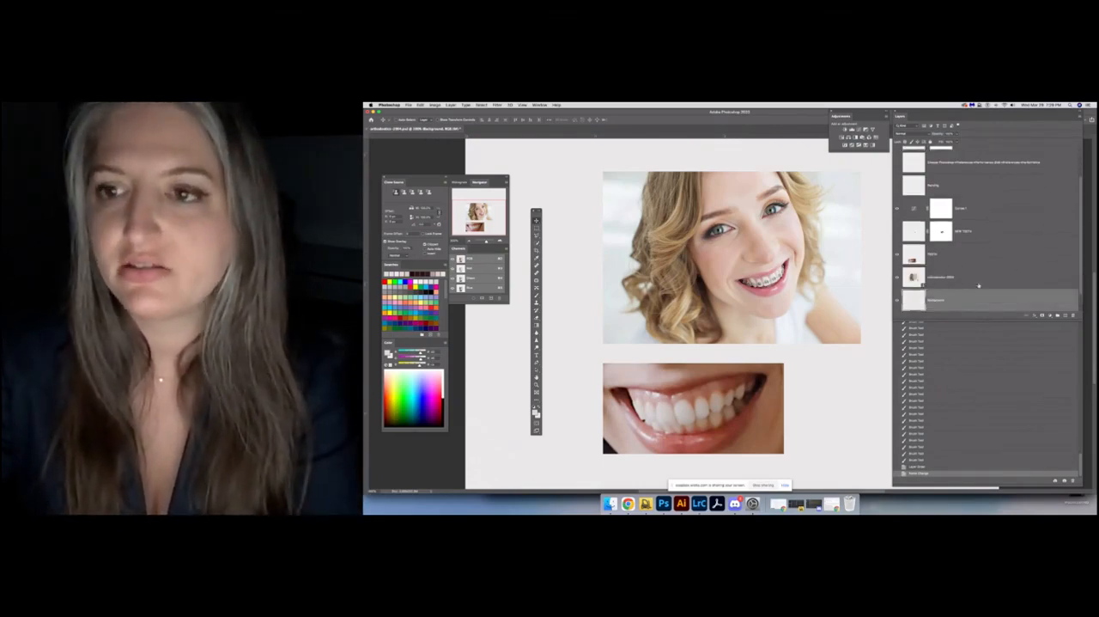
scroll(992, 226, "up", 5)
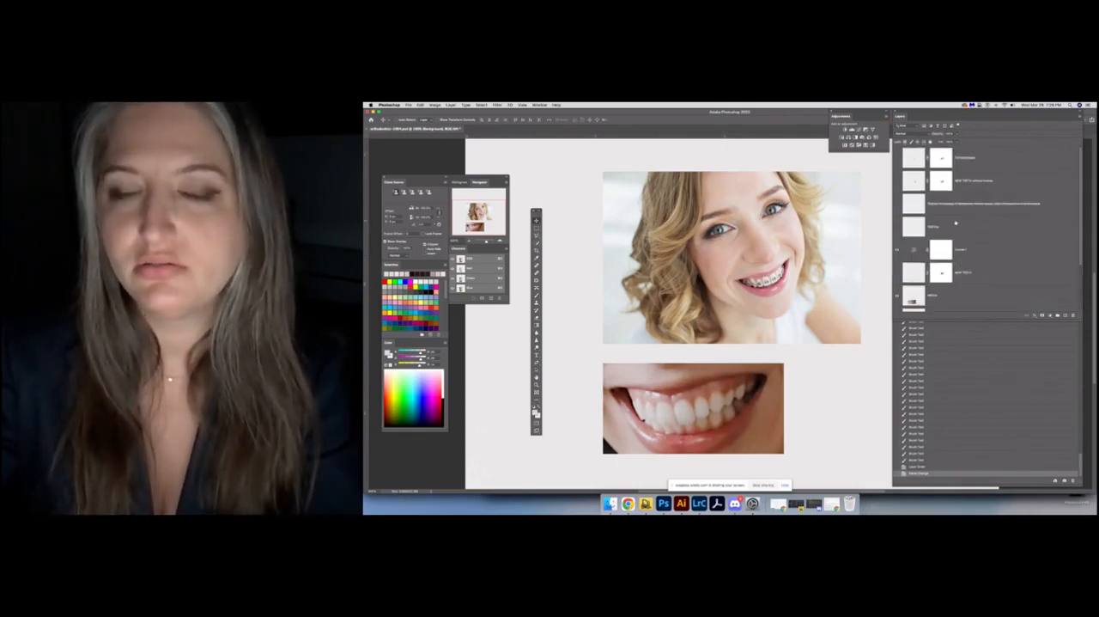
scroll(968, 215, "down", 3)
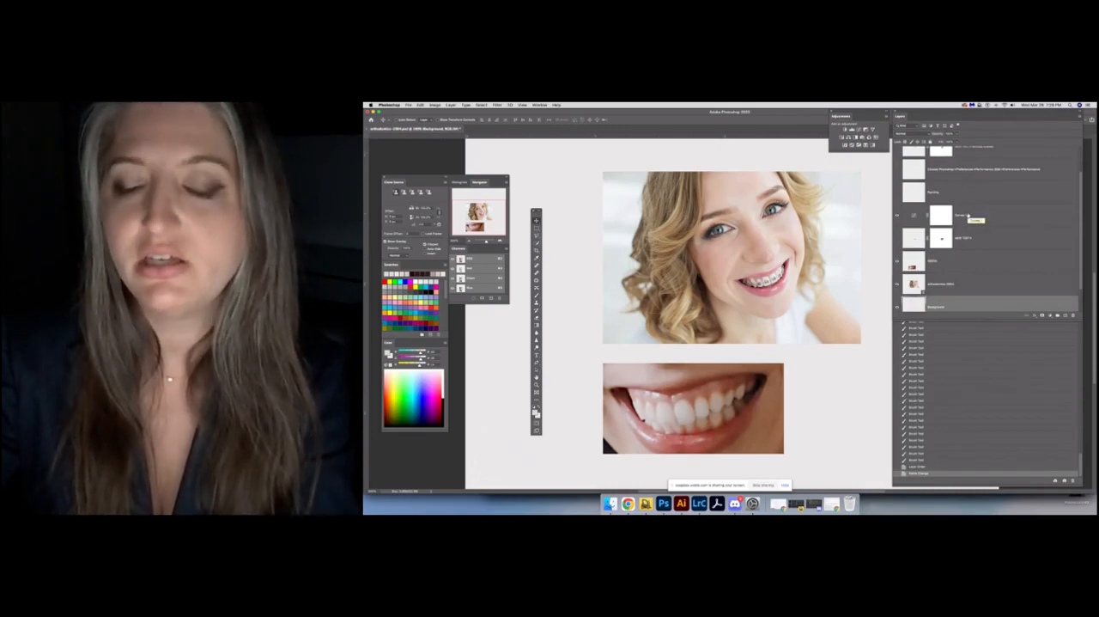
scroll(973, 259, "up", 3)
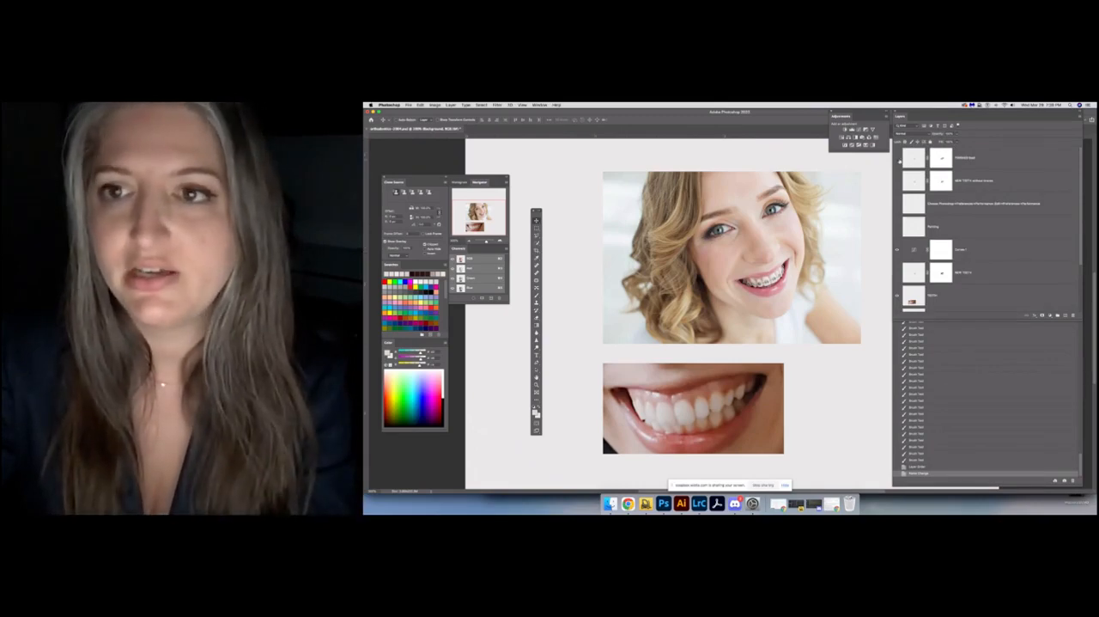
left_click(897, 158)
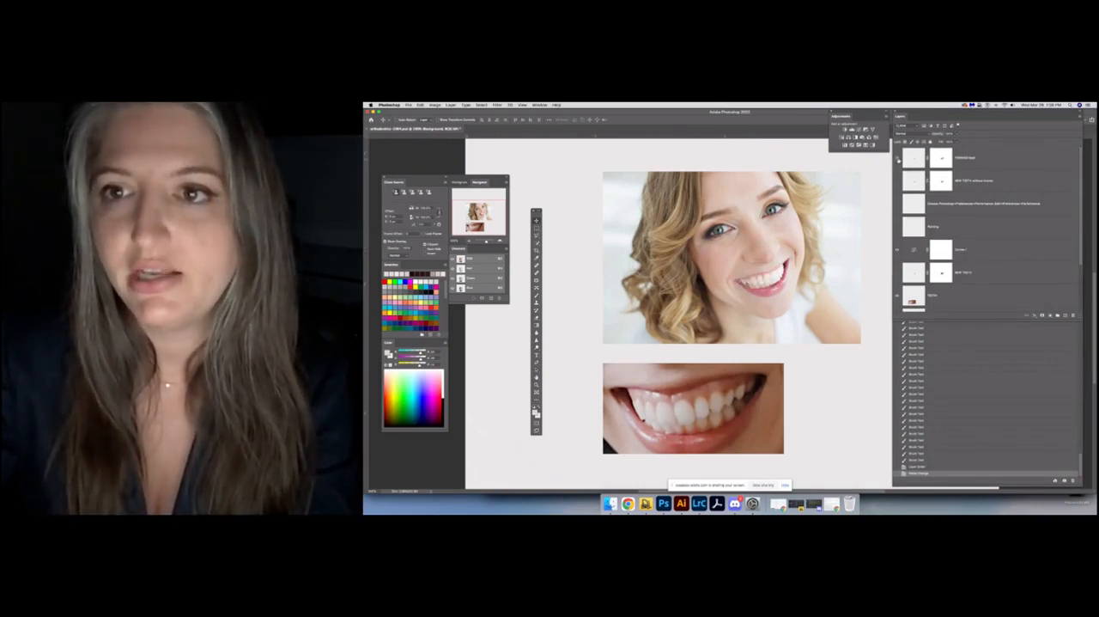
Compare the portrait with and without braces by briefly hiding the topmost finished layer and showing it again
left_click(897, 158)
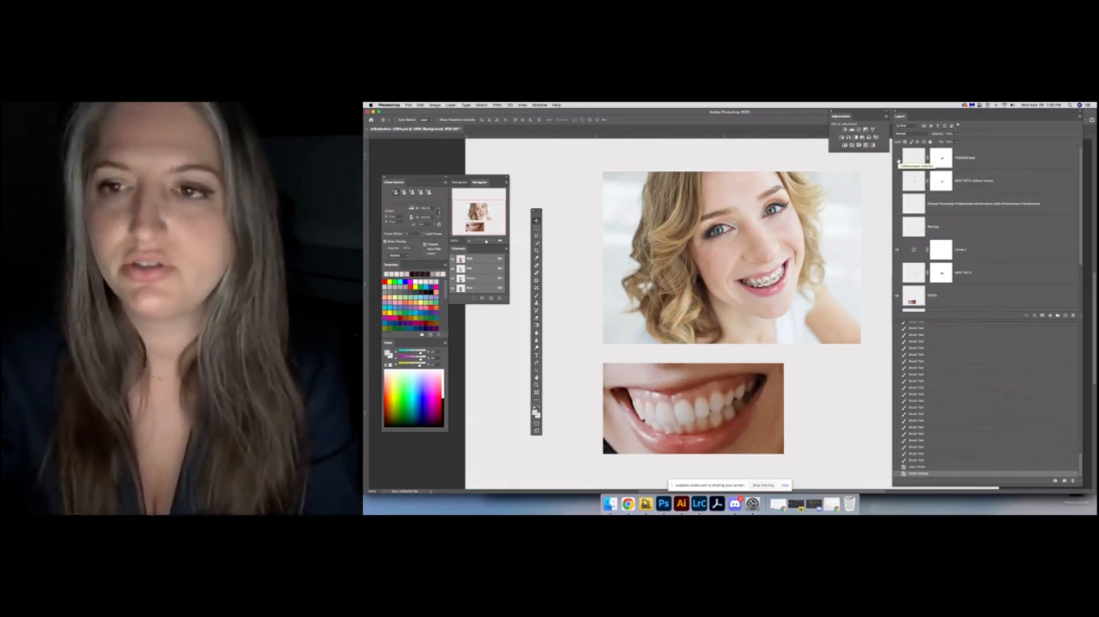
left_click(897, 159)
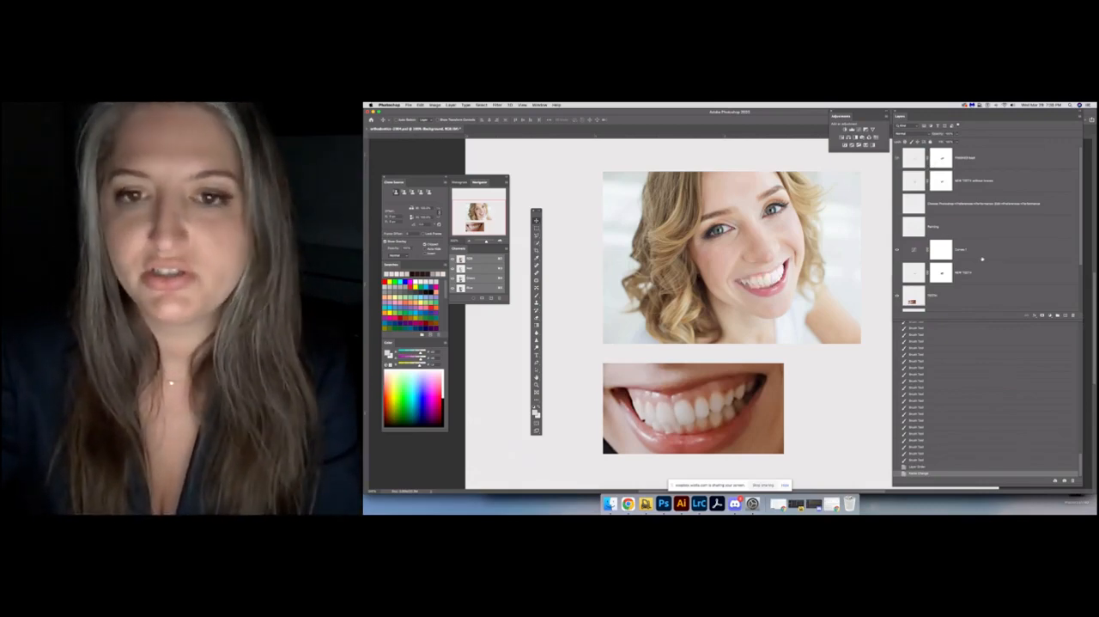
scroll(983, 259, "down", 2)
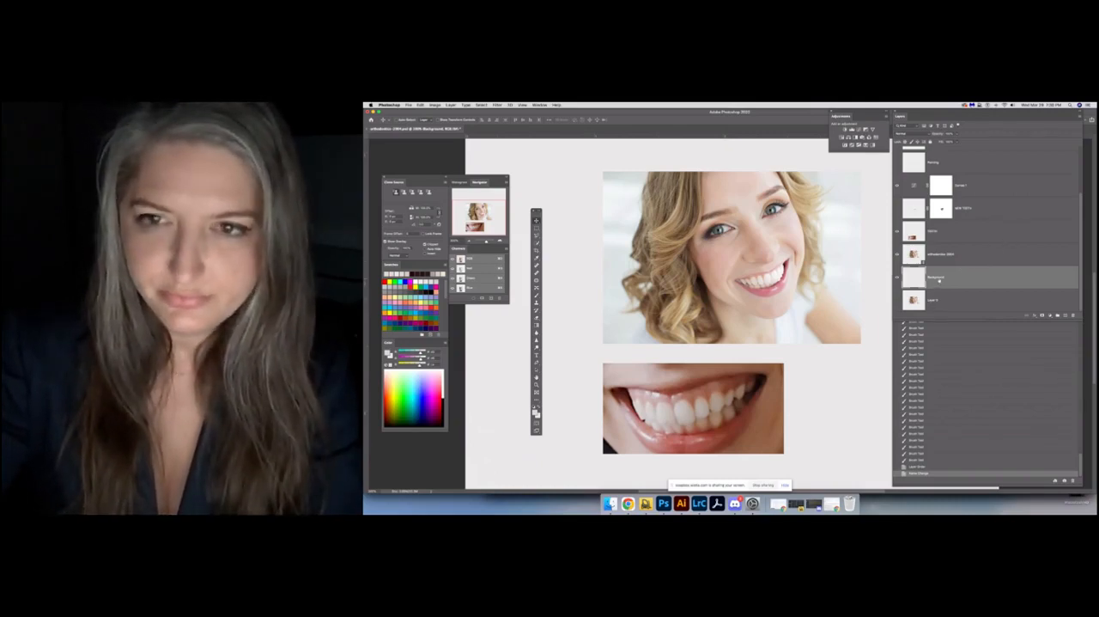
Select the TEETH layer and hide the topmost finished layer so the portrait appears with braces
left_click(941, 233)
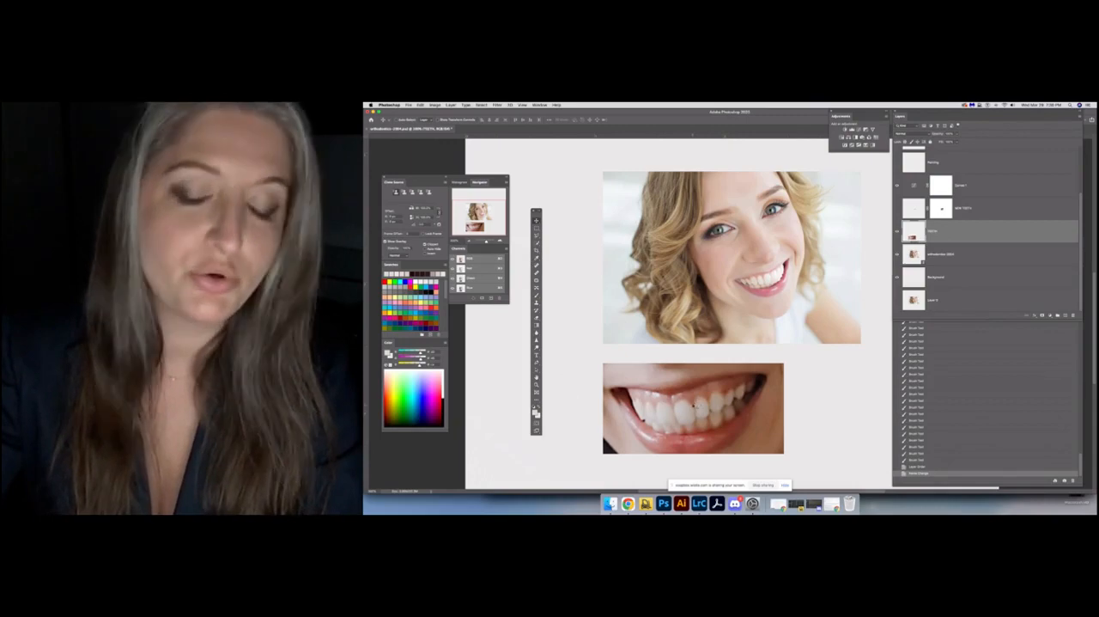
scroll(712, 347, "up", 5)
scroll(930, 175, "up", 3)
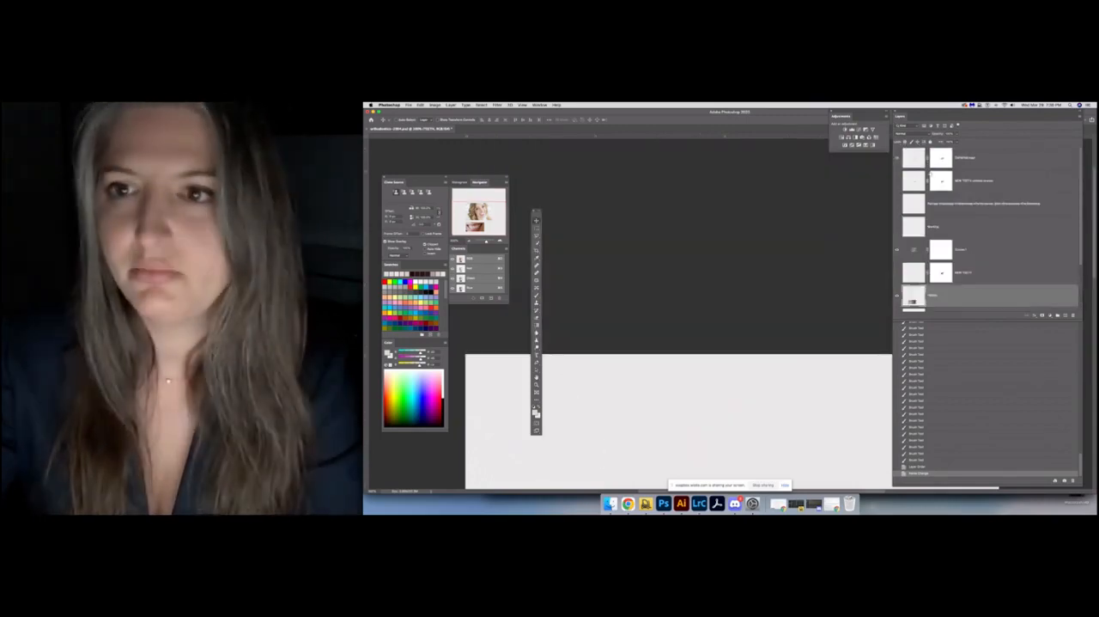
scroll(808, 333, "down", 5)
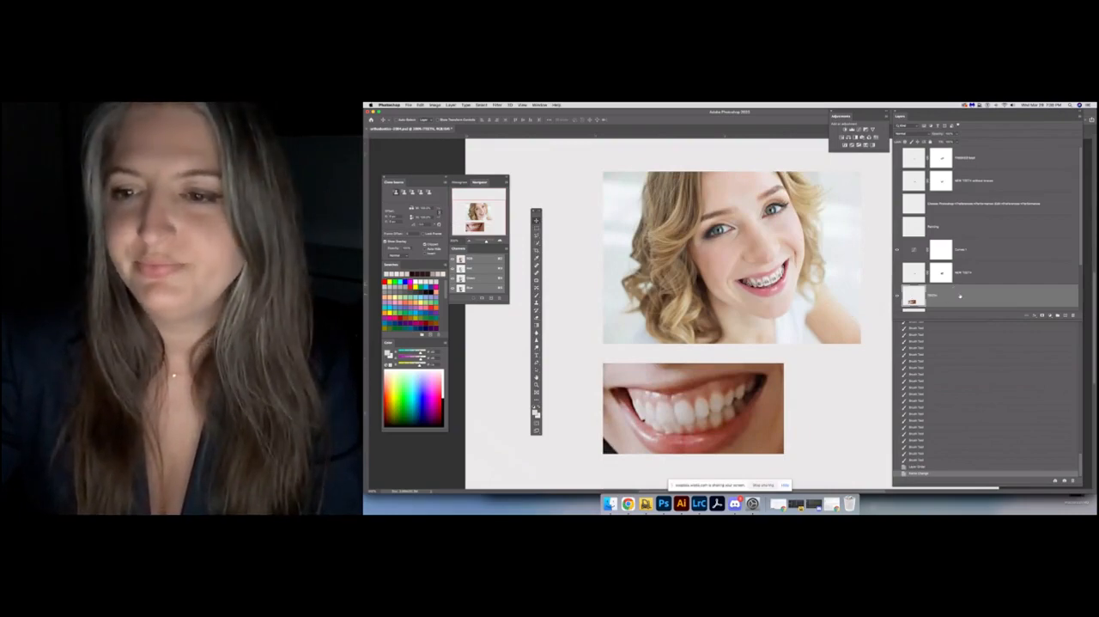
scroll(961, 295, "down", 1)
scroll(961, 294, "down", 1)
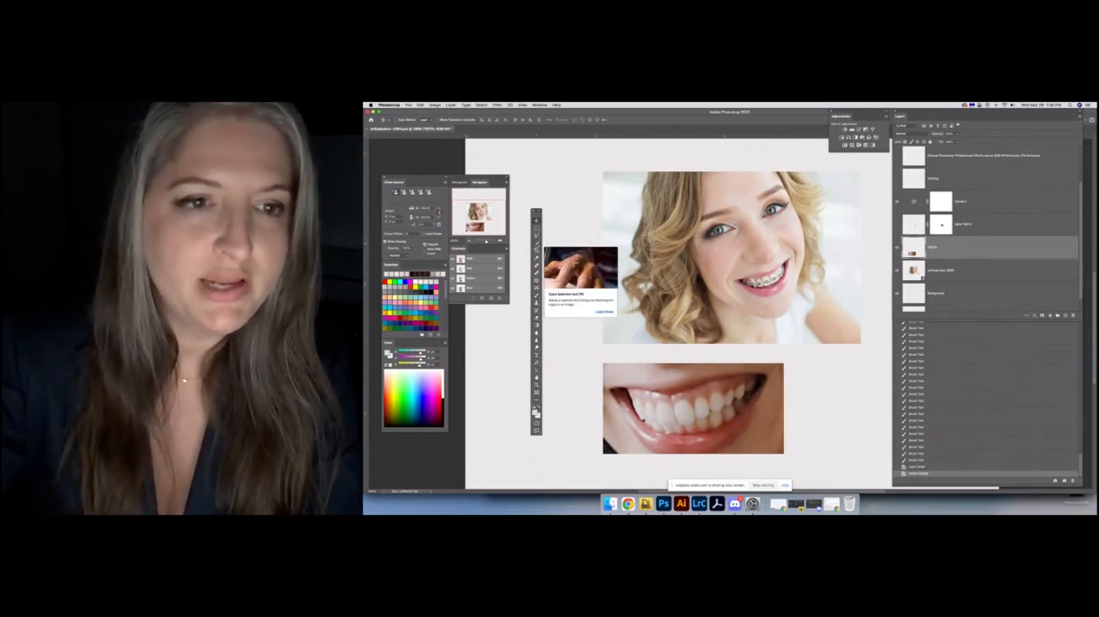
Try brushing a selection over the teeth in the teeth photo with the Quick Selection tool, and clear it
left_click(537, 248)
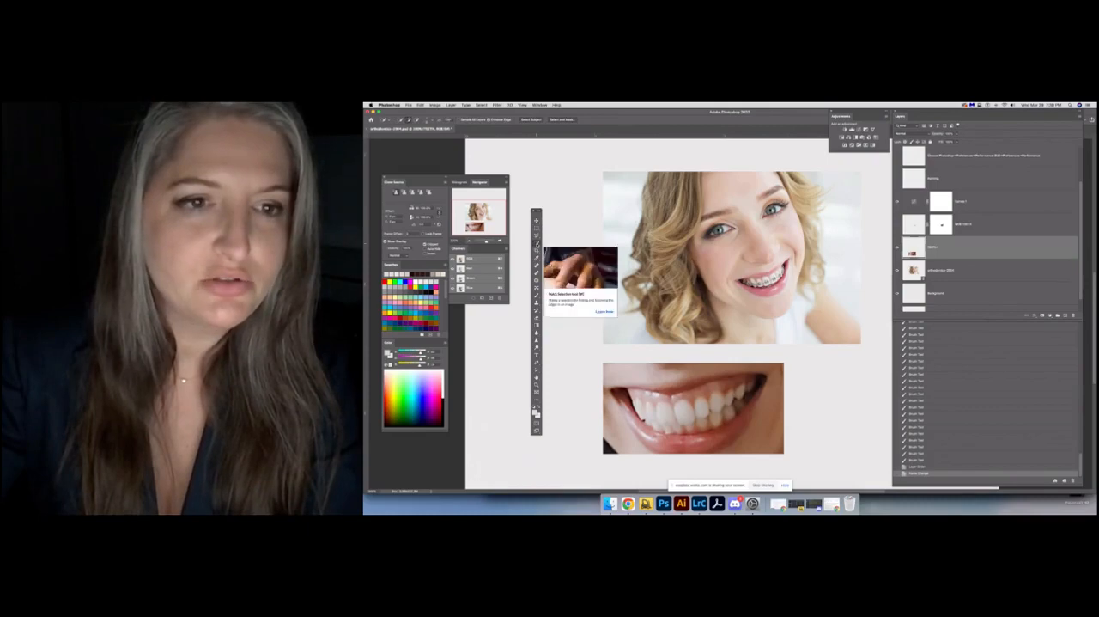
key("super+plus")
key("super+plus")
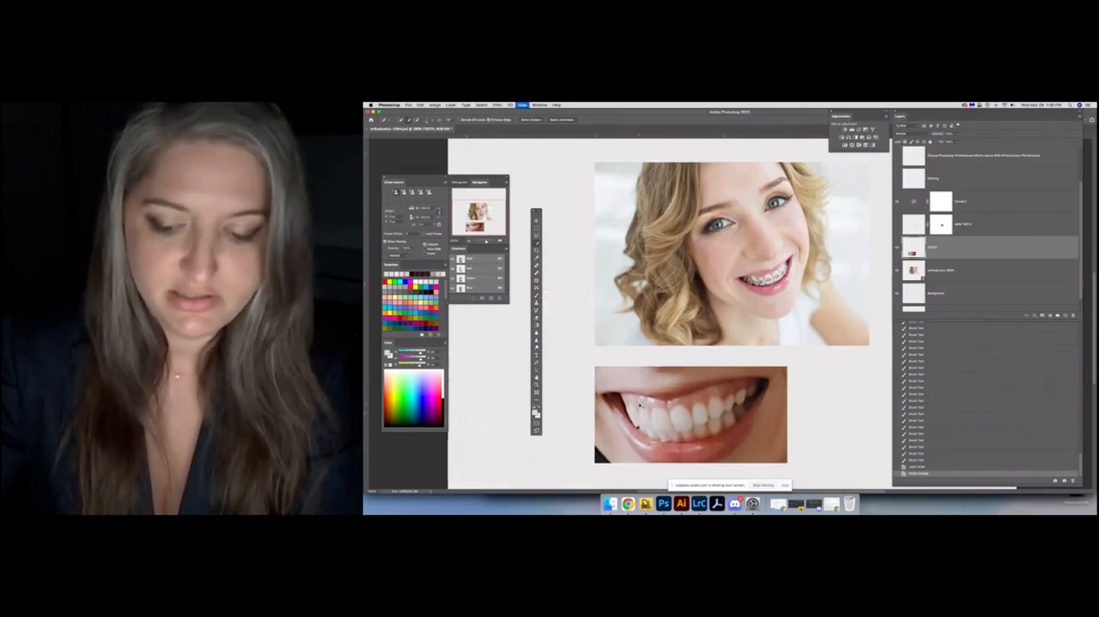
left_click_drag(639, 401, 709, 270)
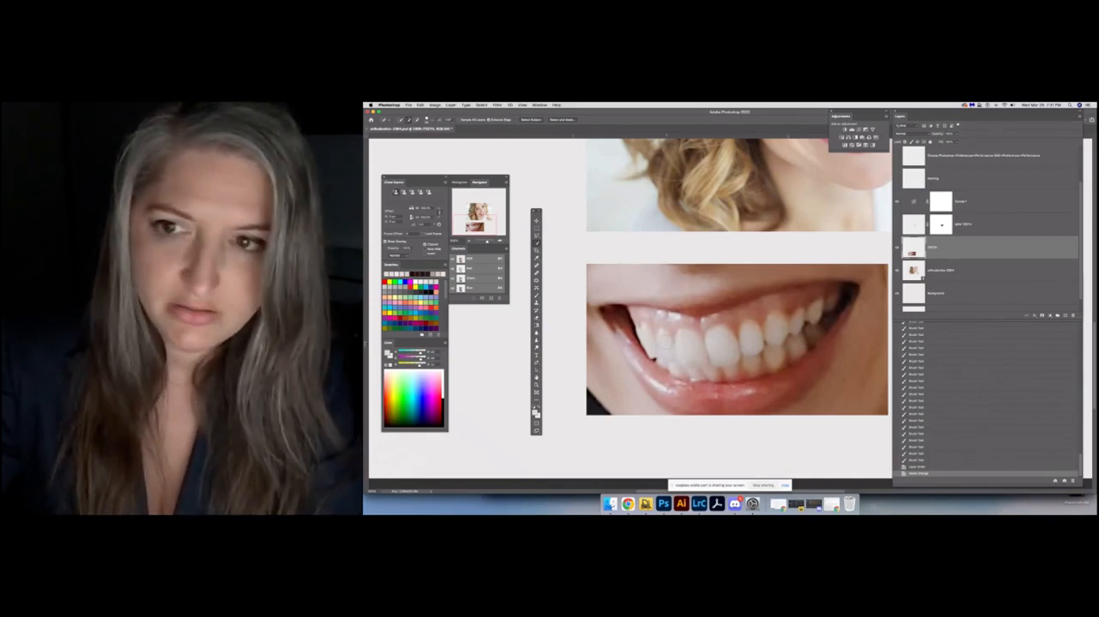
left_click(666, 342)
key("super+z")
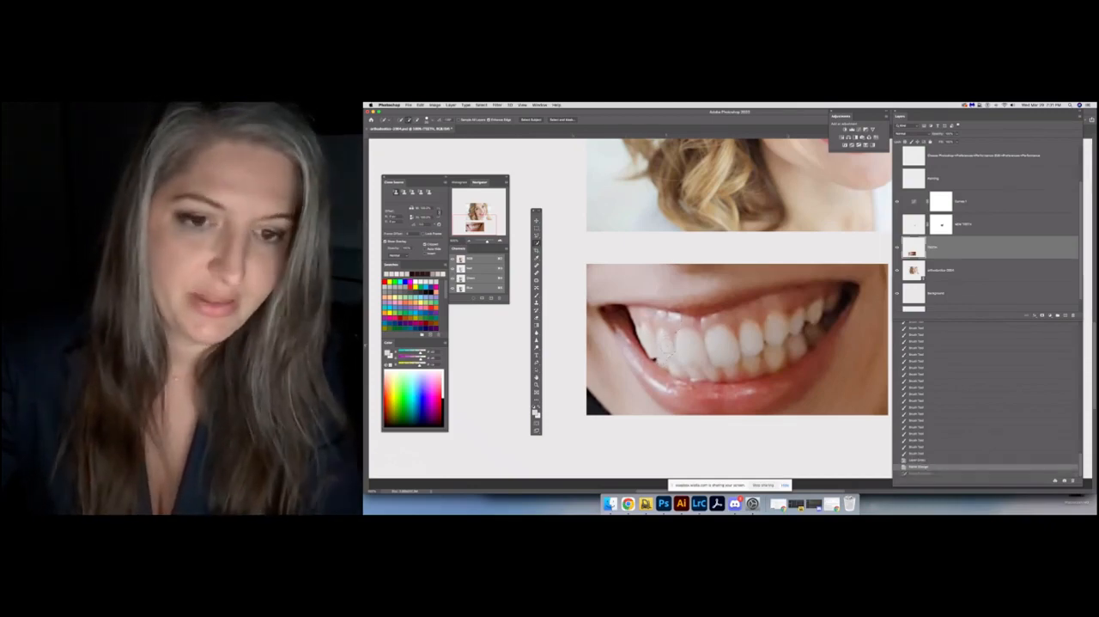
left_click_drag(670, 352, 703, 375)
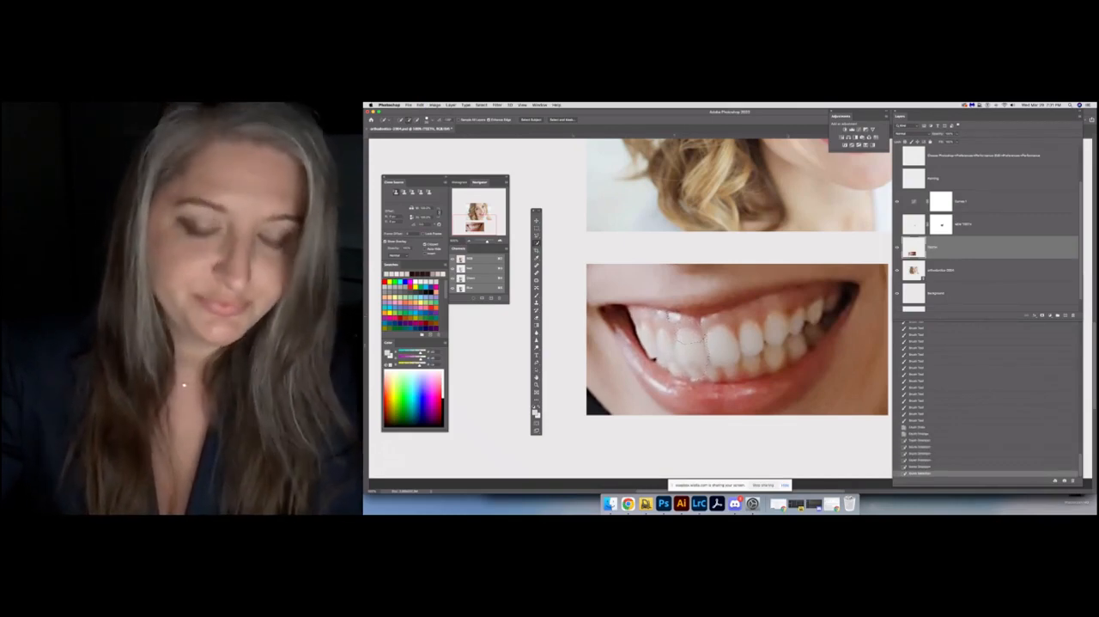
key("super+z")
key("super+d")
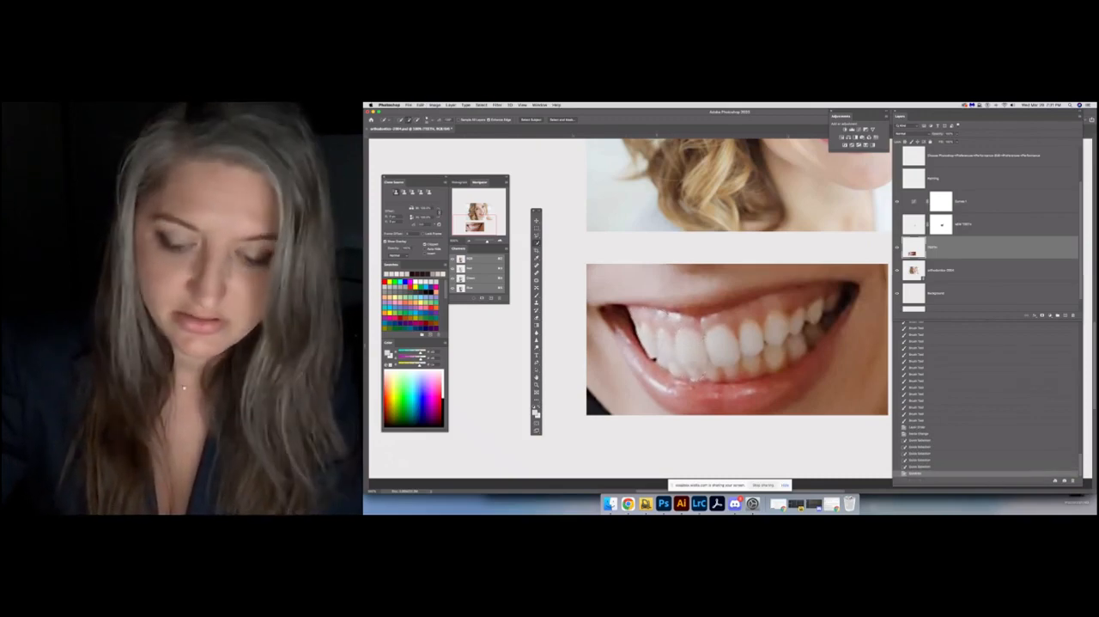
Try selecting the upper teeth one by one with Quick Selection strokes, and deselect them
left_click_drag(649, 338, 669, 345)
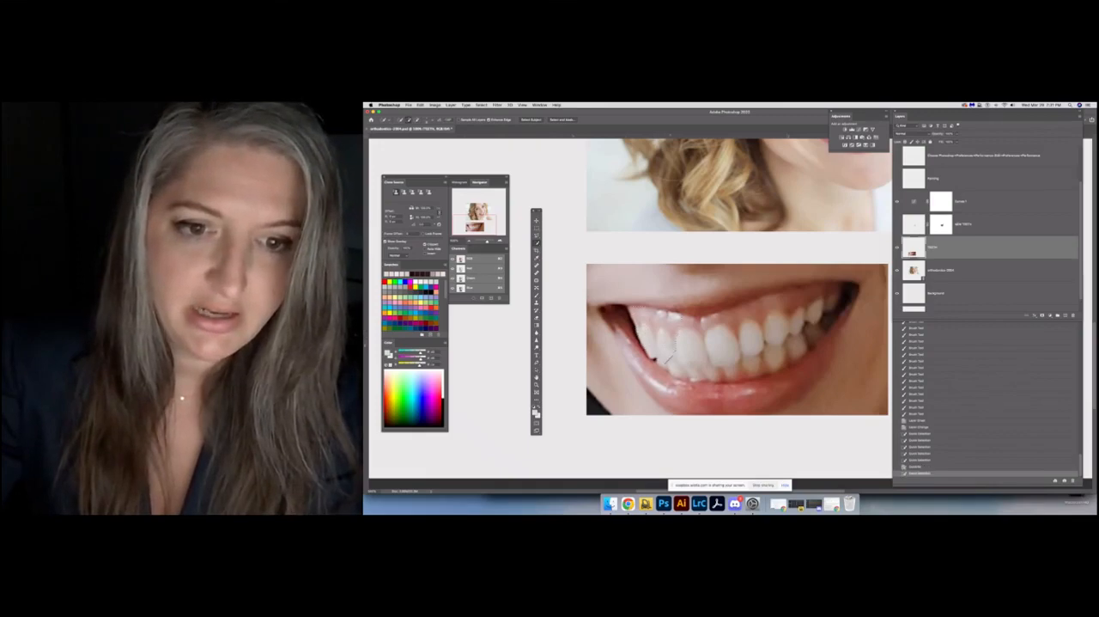
left_click(689, 348)
left_click(720, 350)
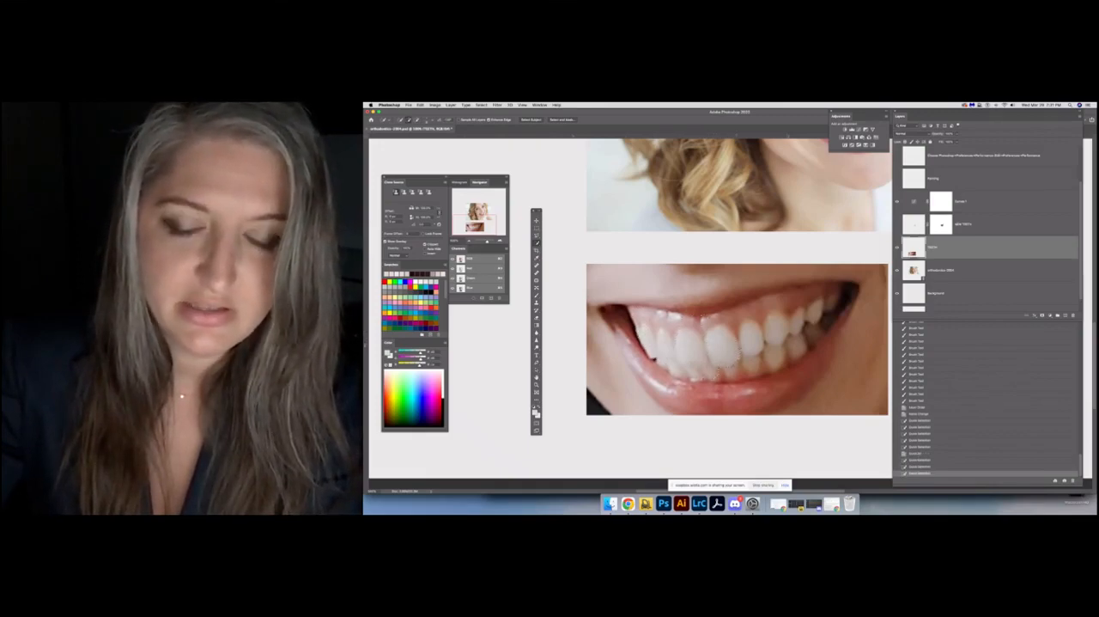
left_click(749, 340)
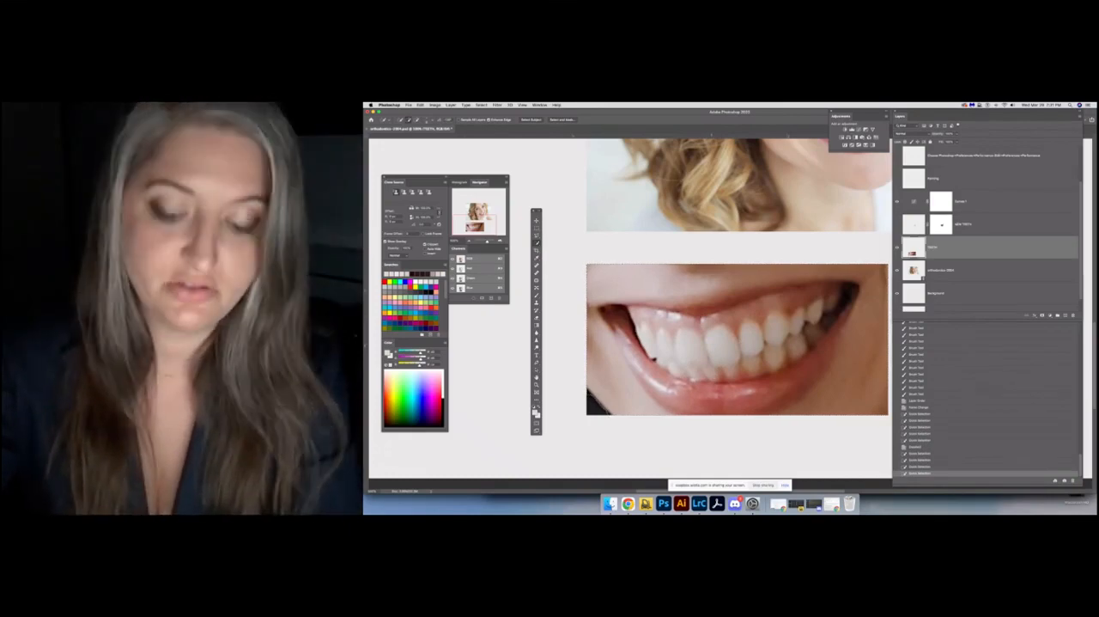
key("super+minus")
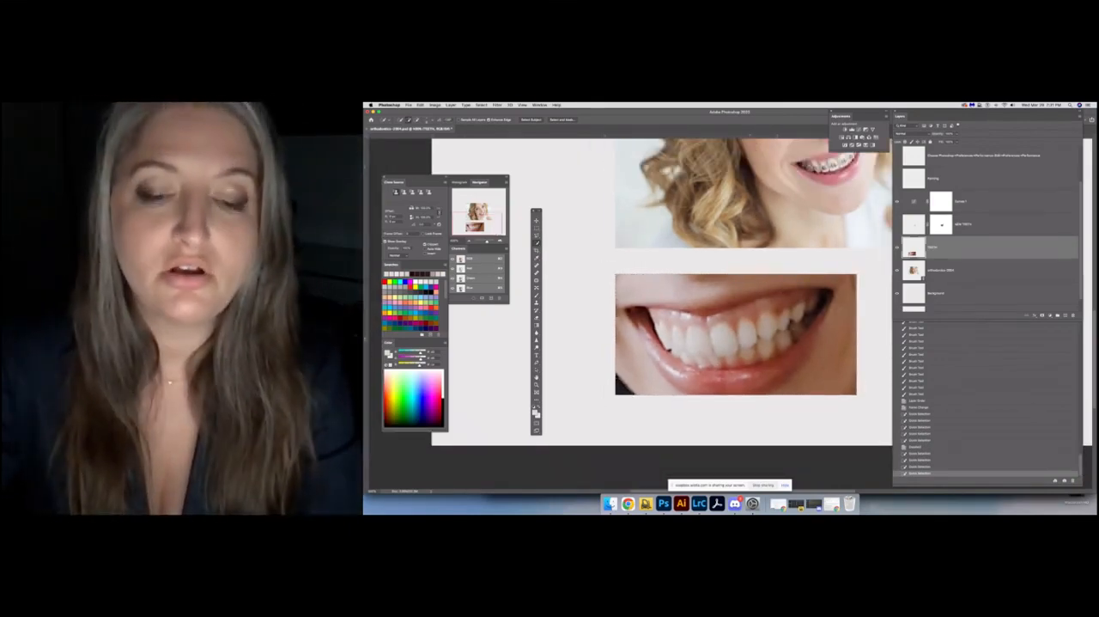
key("super+d")
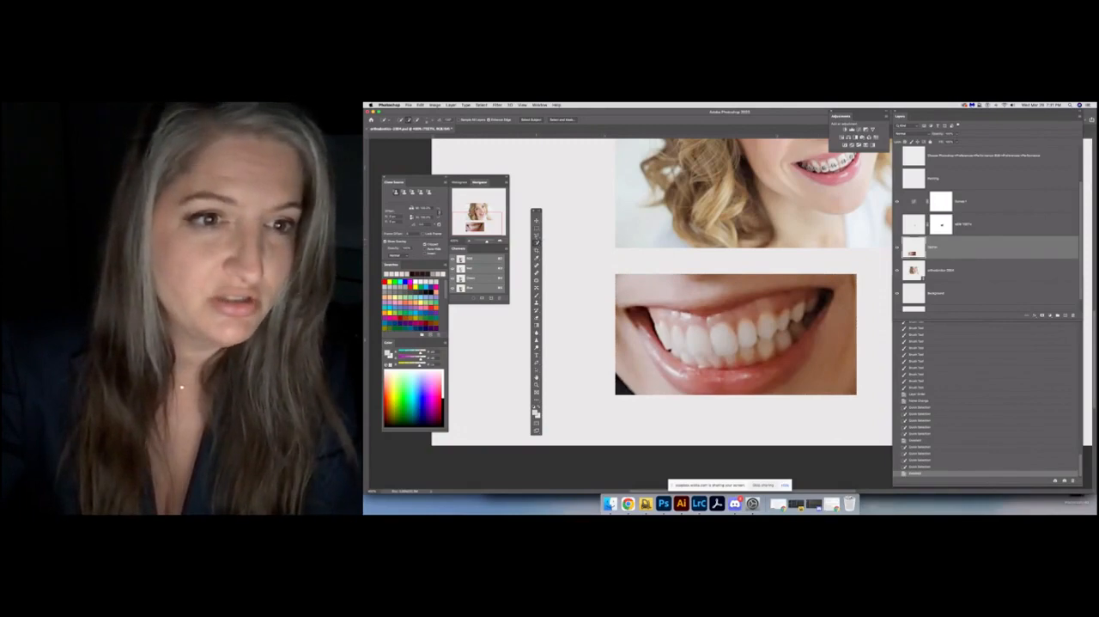
Try outlining all the teeth in the teeth photo freehand with the Lasso tool, and deselect
left_click(537, 236)
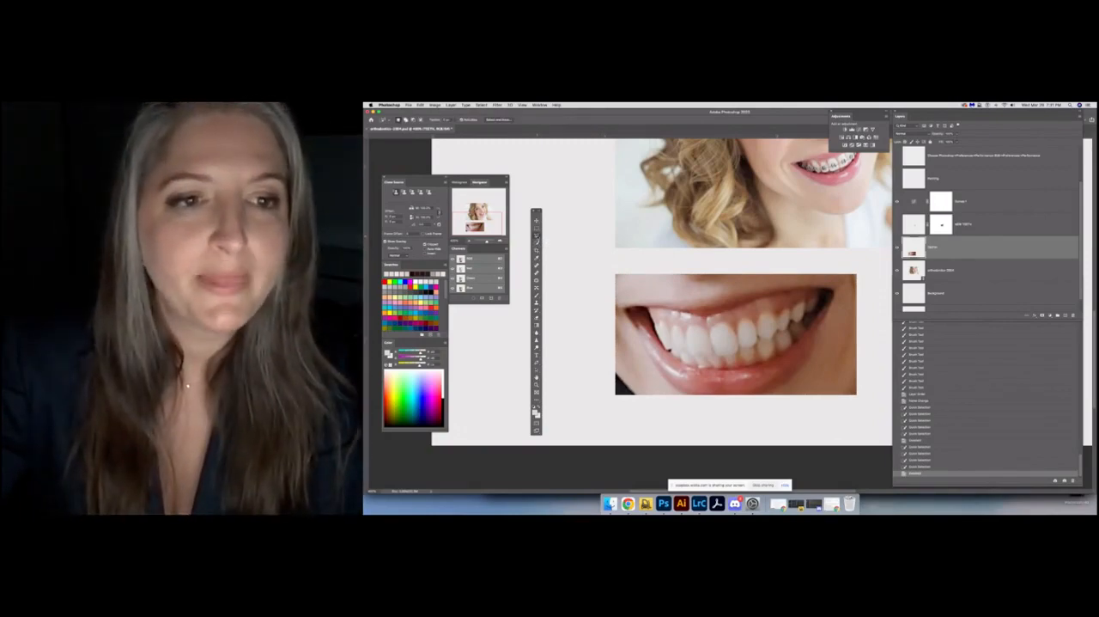
left_click(537, 237)
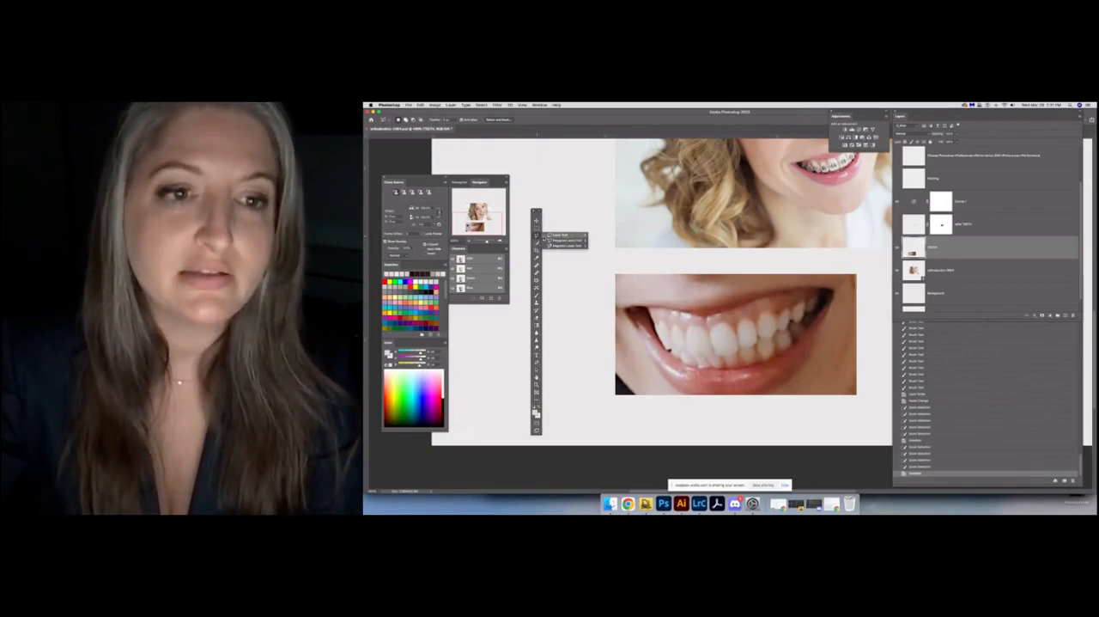
left_click(550, 240)
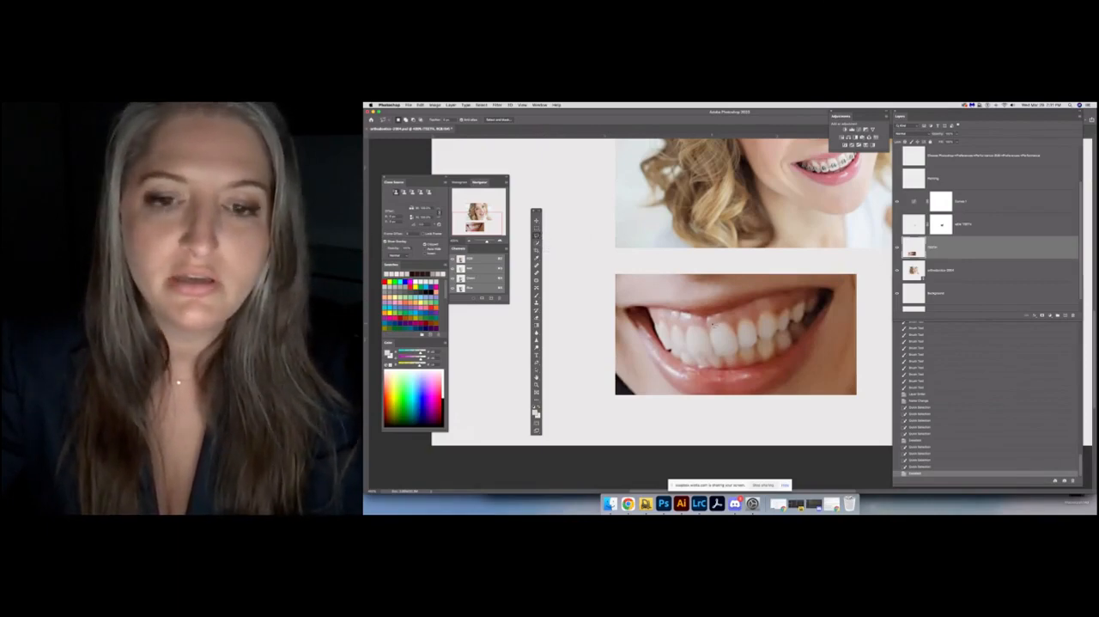
left_click(705, 324)
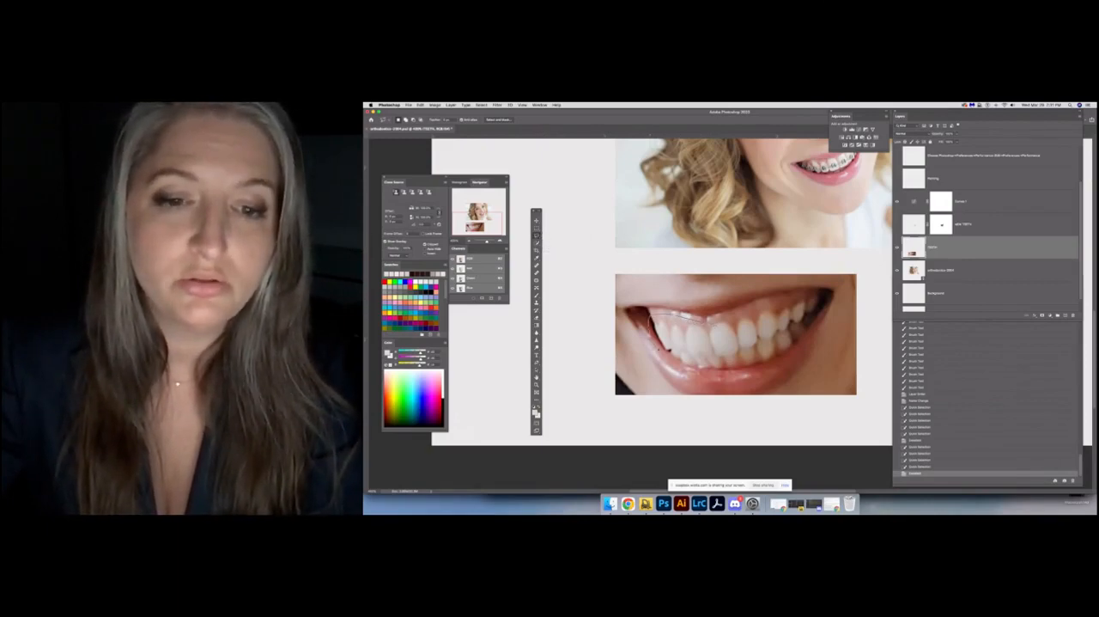
mouse_move(660, 349)
left_mouse_down()
mouse_move(699, 373)
mouse_move(778, 361)
mouse_move(813, 328)
mouse_move(811, 295)
left_mouse_up()
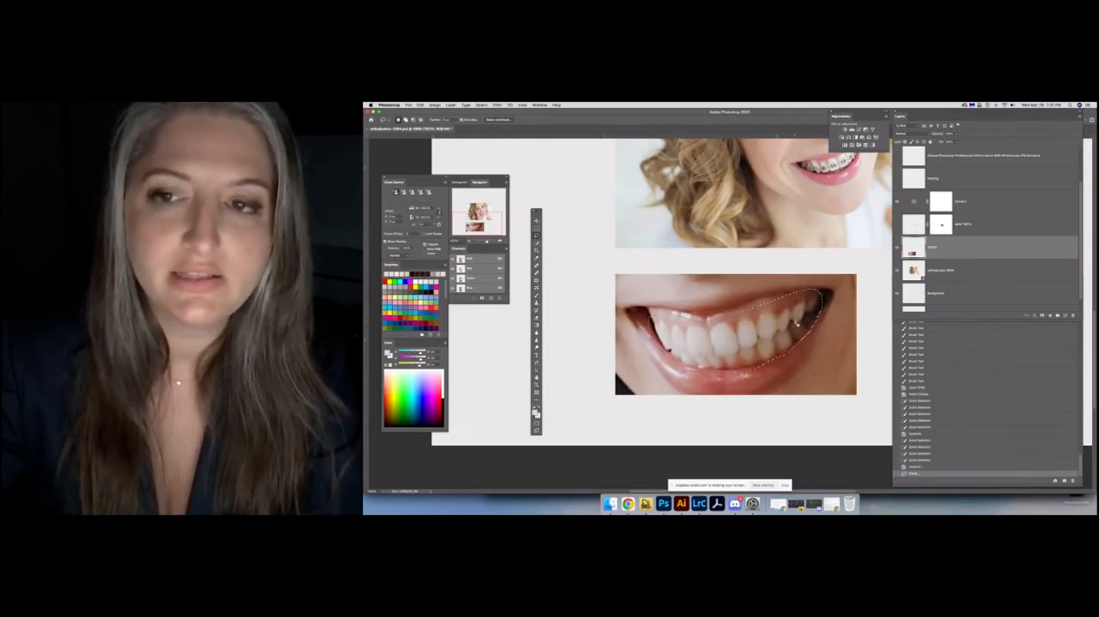
key("super+d")
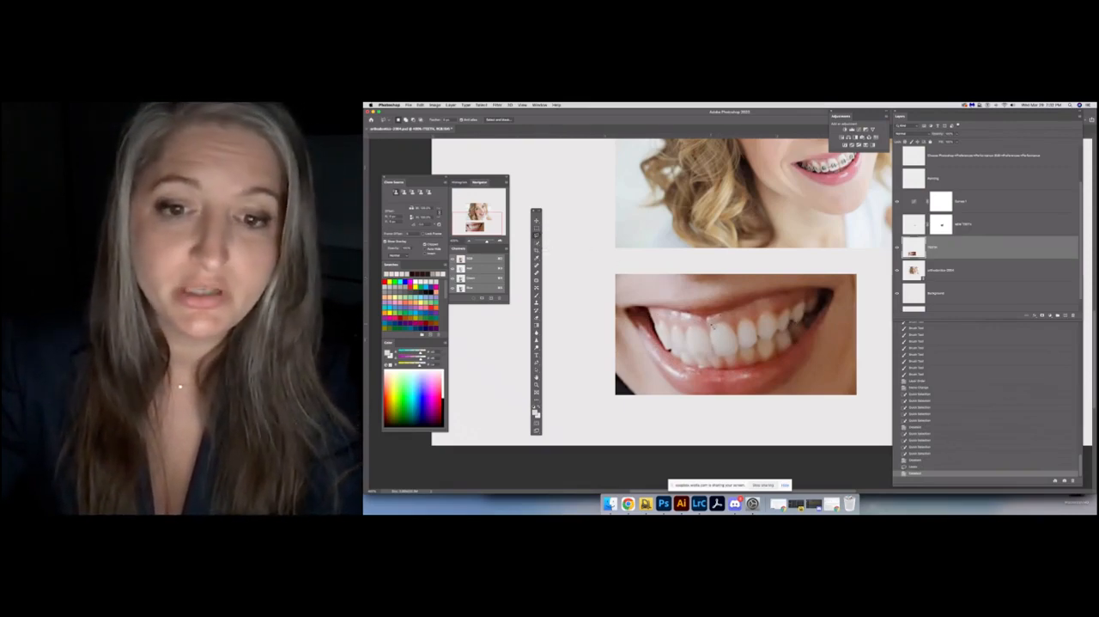
Try outlining the teeth closely along the gum line with the Polygonal Lasso tool, and deselect
mouse_move(691, 325)
left_mouse_down()
mouse_move(653, 319)
mouse_move(654, 333)
left_mouse_up()
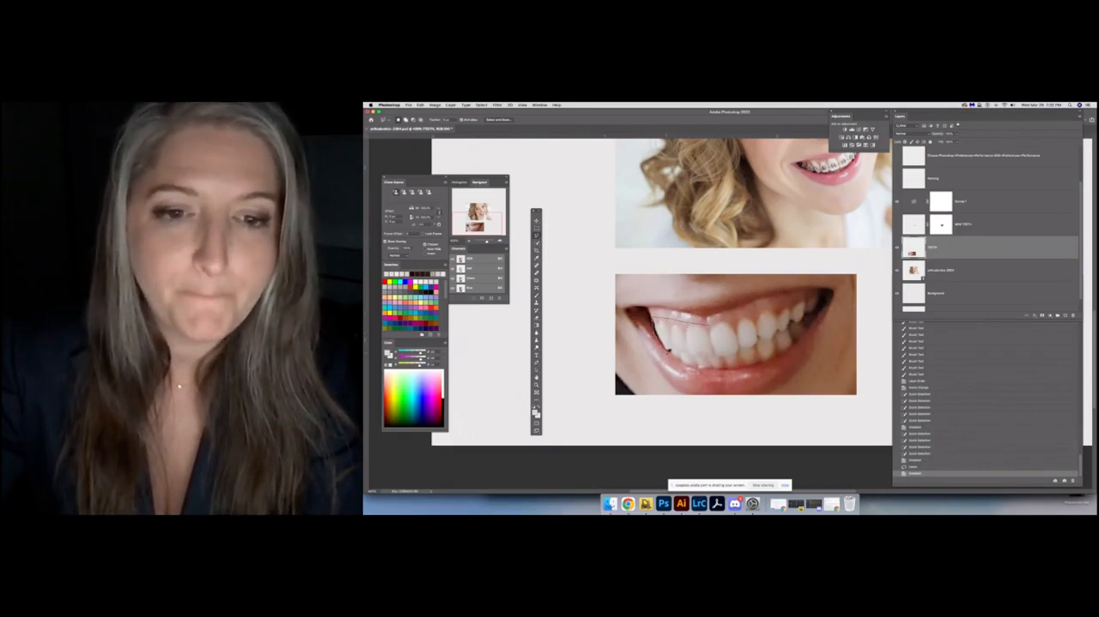
mouse_move(700, 374)
left_mouse_down()
mouse_move(787, 358)
mouse_move(828, 304)
mouse_move(808, 292)
mouse_move(709, 327)
left_mouse_up()
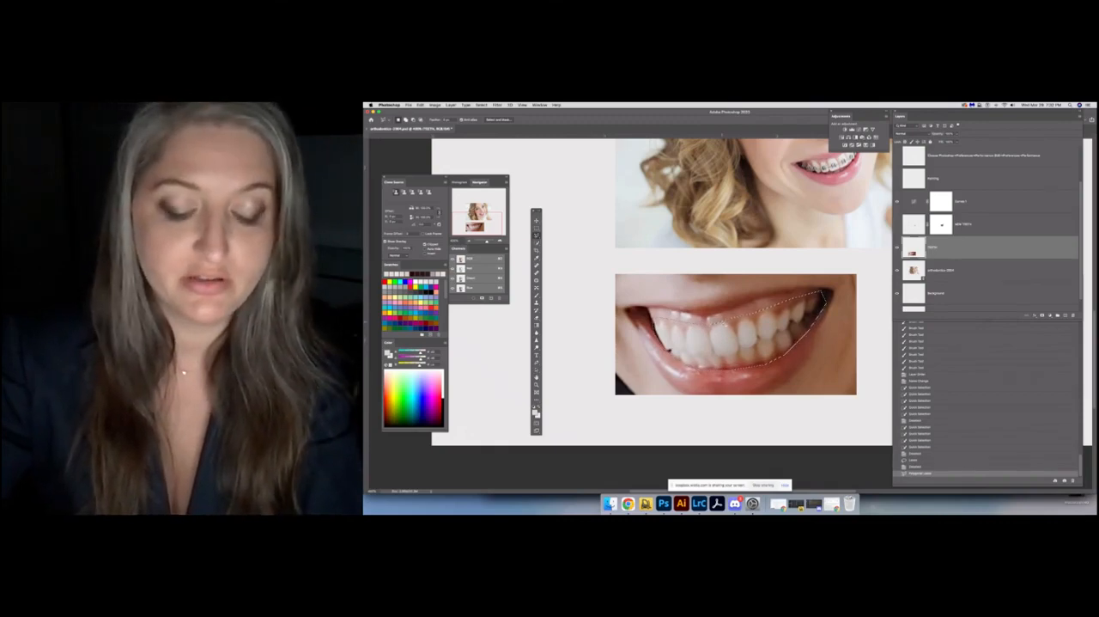
key("super+d")
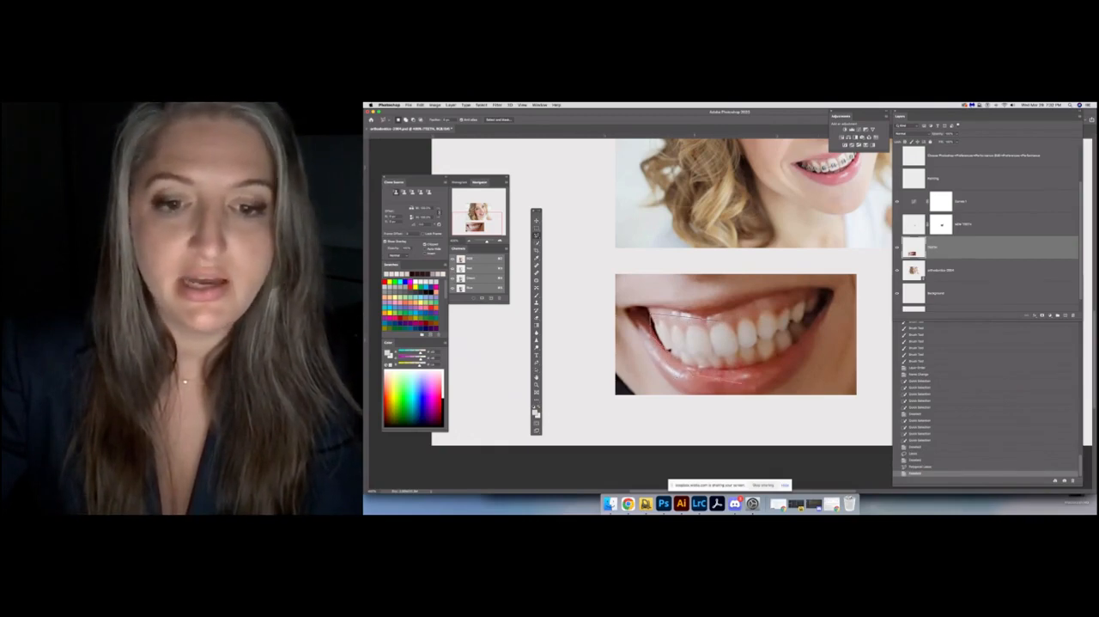
Try a looser Polygonal Lasso outline with long straight segments over the lower lip and mouth corner, and deselect
left_click(781, 375)
left_click(816, 334)
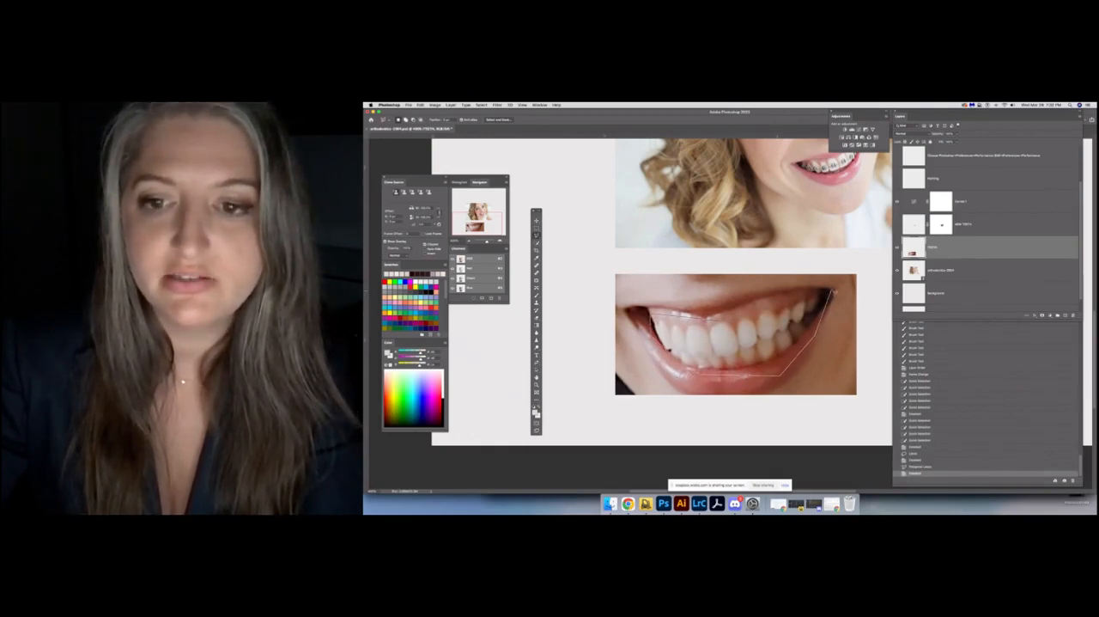
left_click(831, 291)
left_click(828, 282)
left_click(658, 316)
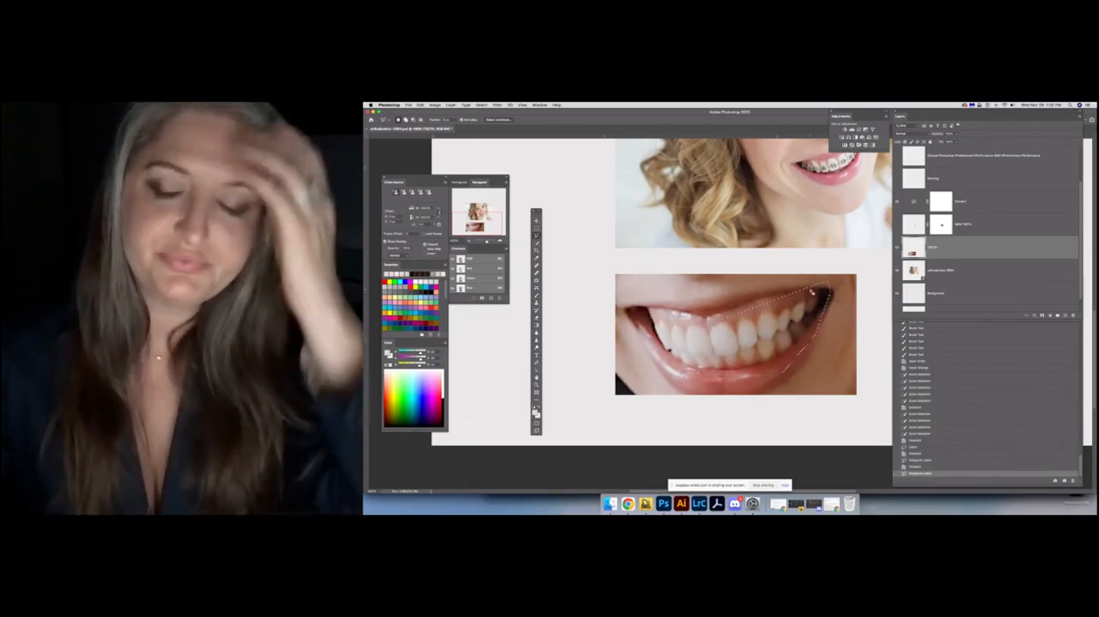
key("super+d")
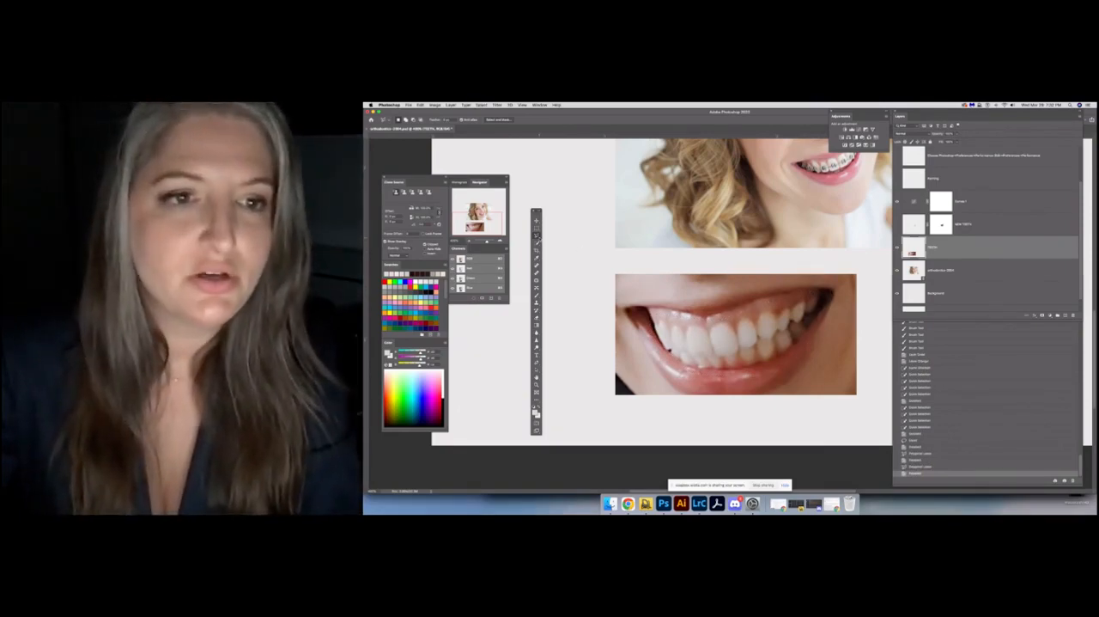
Lasso the teeth in the teeth photo and refine the selection in Select and Mask with lower overlay opacity, Smart Radius and a larger edge radius
mouse_move(711, 320)
left_mouse_down()
mouse_move(652, 326)
mouse_move(678, 367)
mouse_move(778, 363)
mouse_move(825, 302)
mouse_move(822, 292)
mouse_move(711, 320)
left_mouse_up()
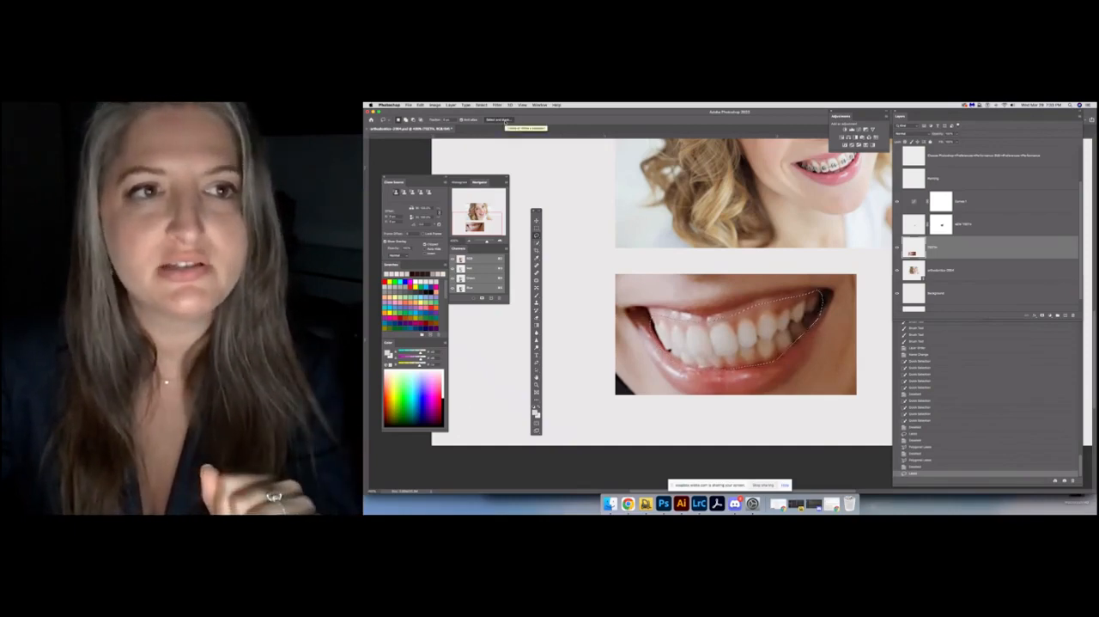
left_click(503, 120)
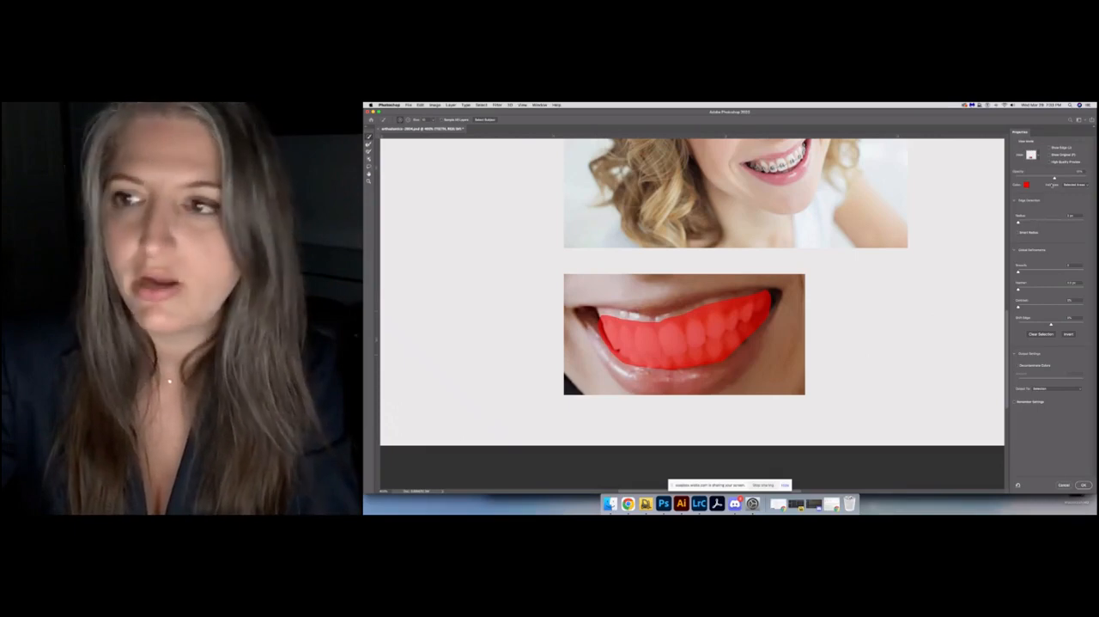
mouse_move(1055, 178)
left_mouse_down()
mouse_move(1079, 178)
mouse_move(1042, 182)
left_mouse_up()
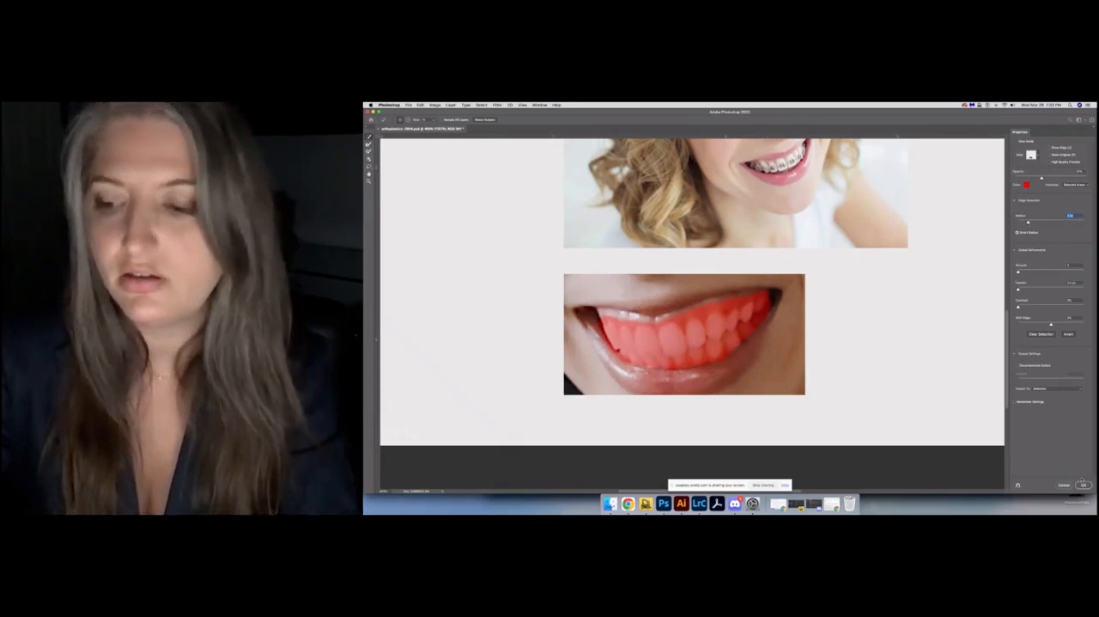
left_click(1084, 485)
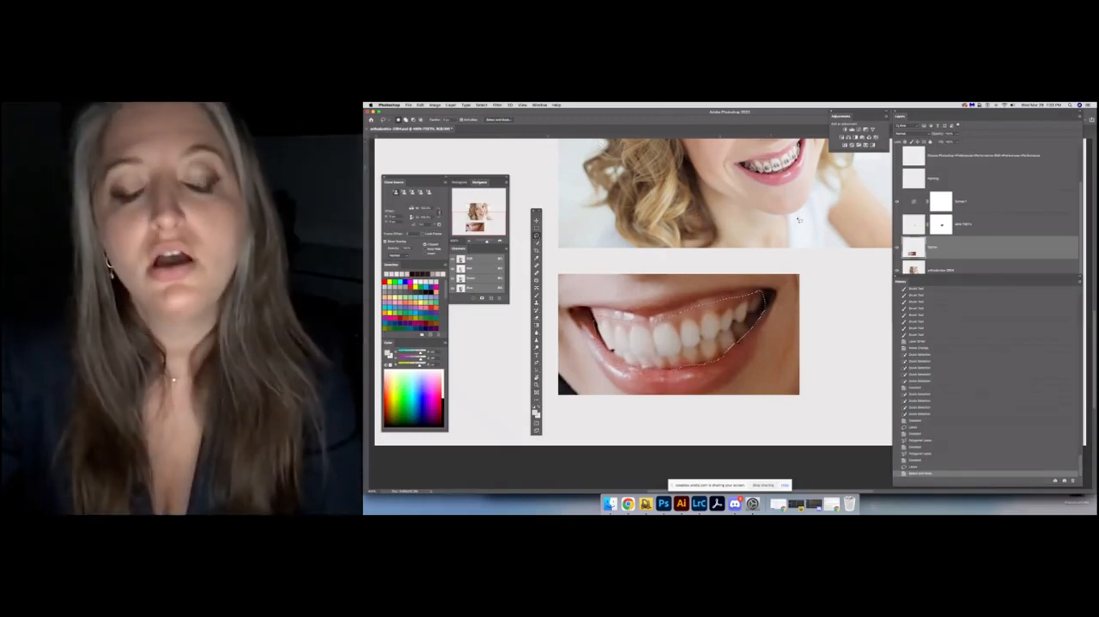
key("super+minus")
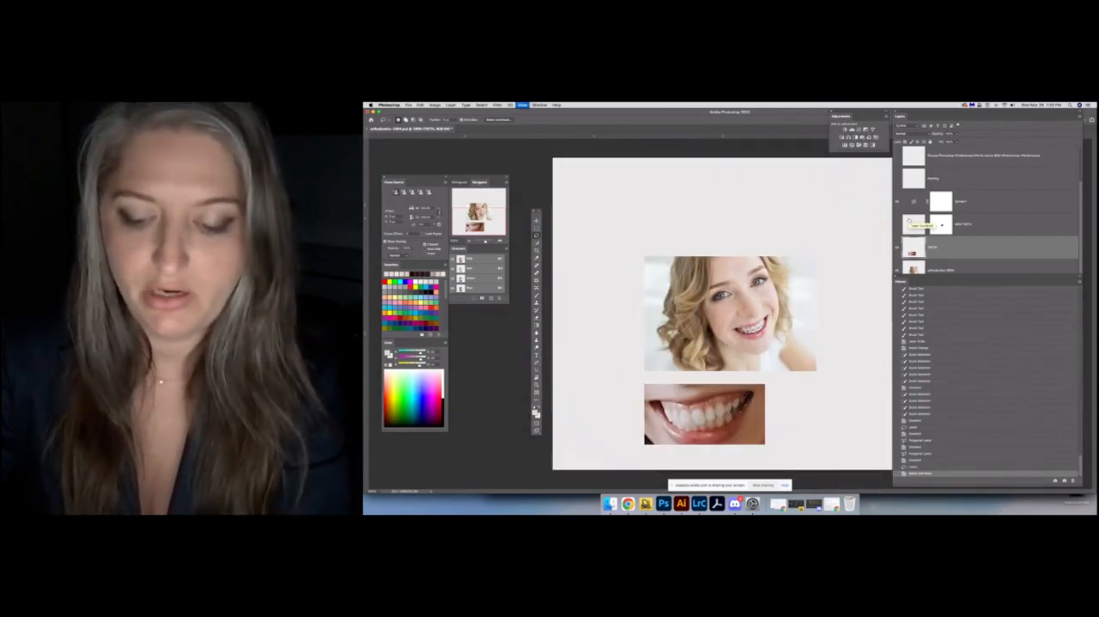
Copy the selected teeth to a new layer and hide the original teeth photo layer
key("super+minus")
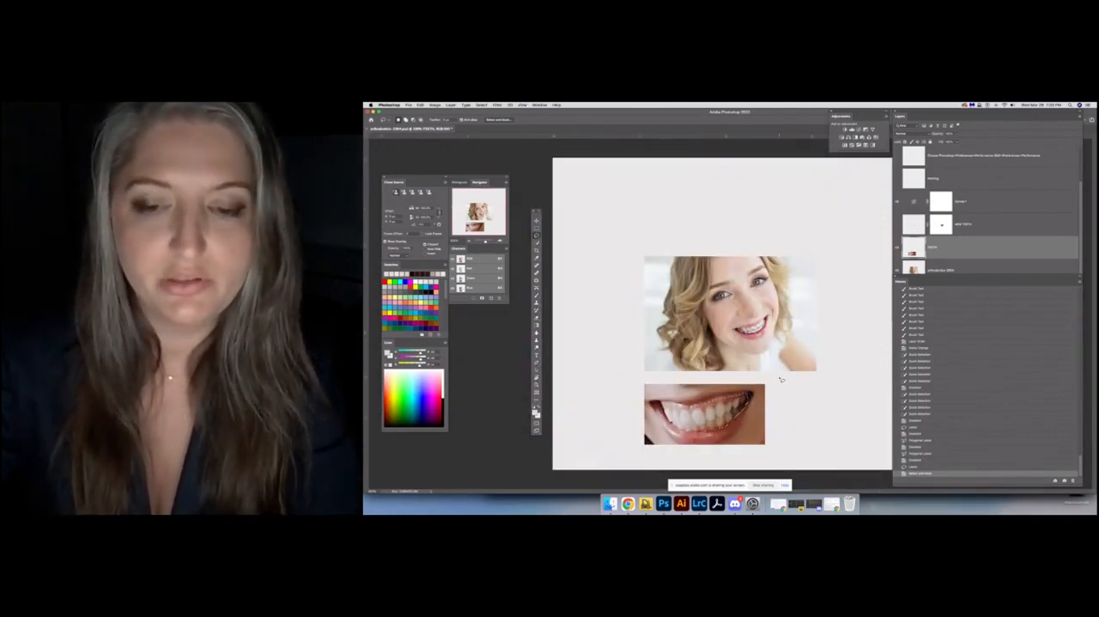
scroll(996, 230, "down", 1)
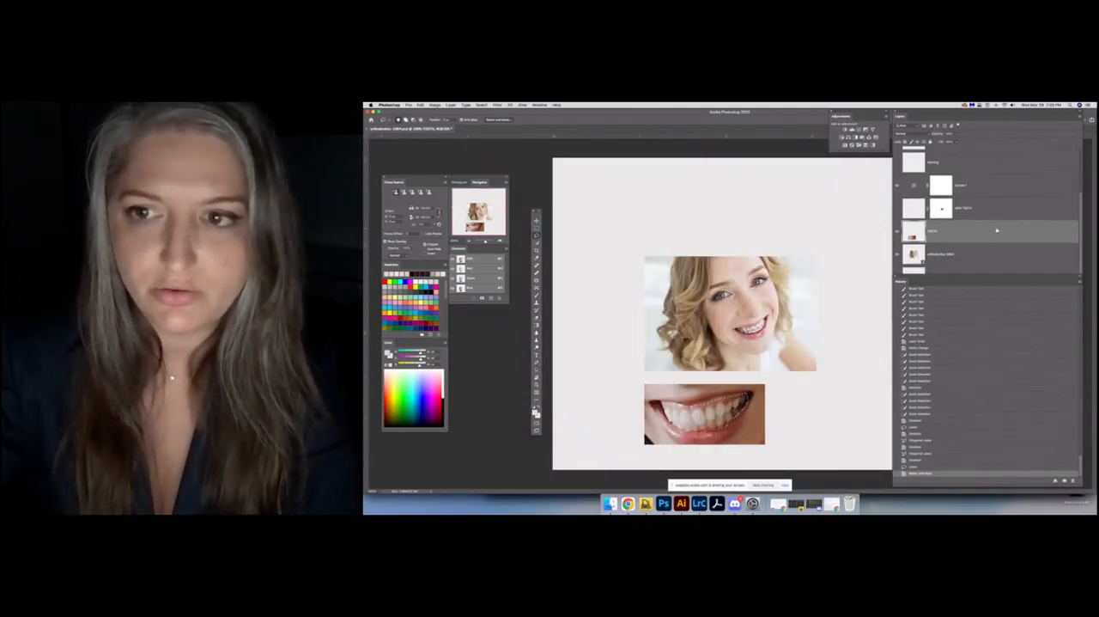
key("super+j")
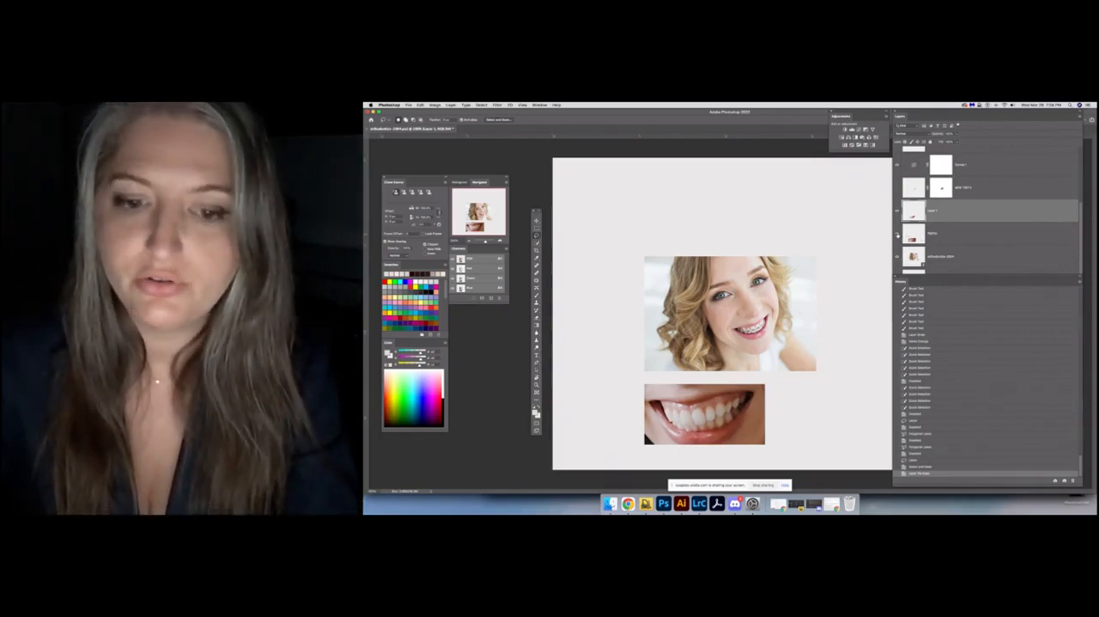
left_click(898, 234)
key("super+plus")
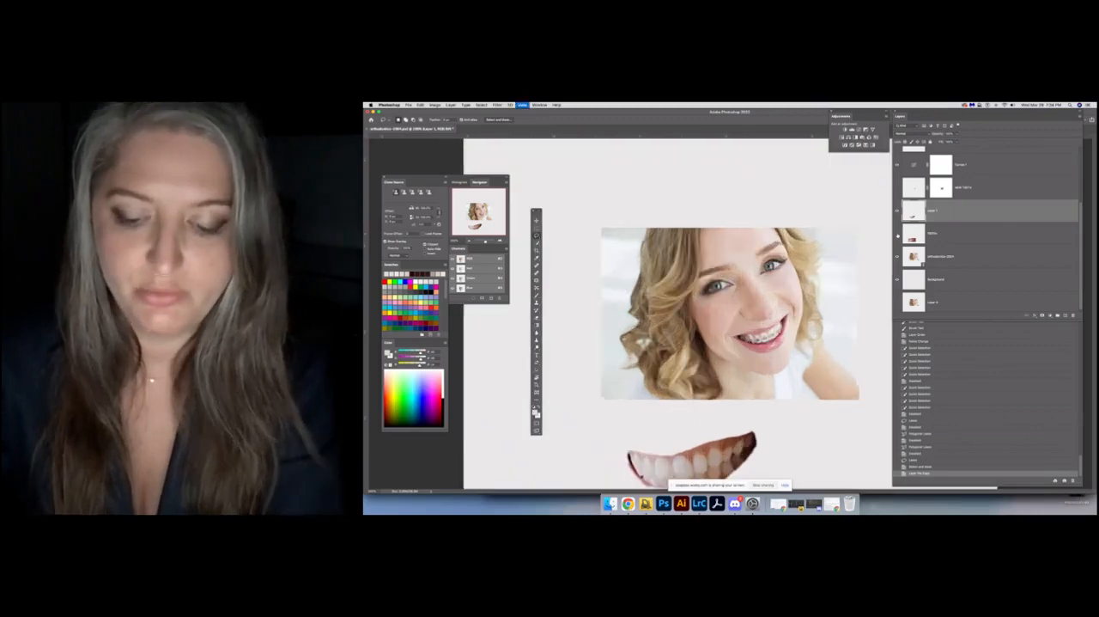
Move the teeth cutout up onto the lower edge of the portrait, just below the chin
scroll(687, 394, "down", 5)
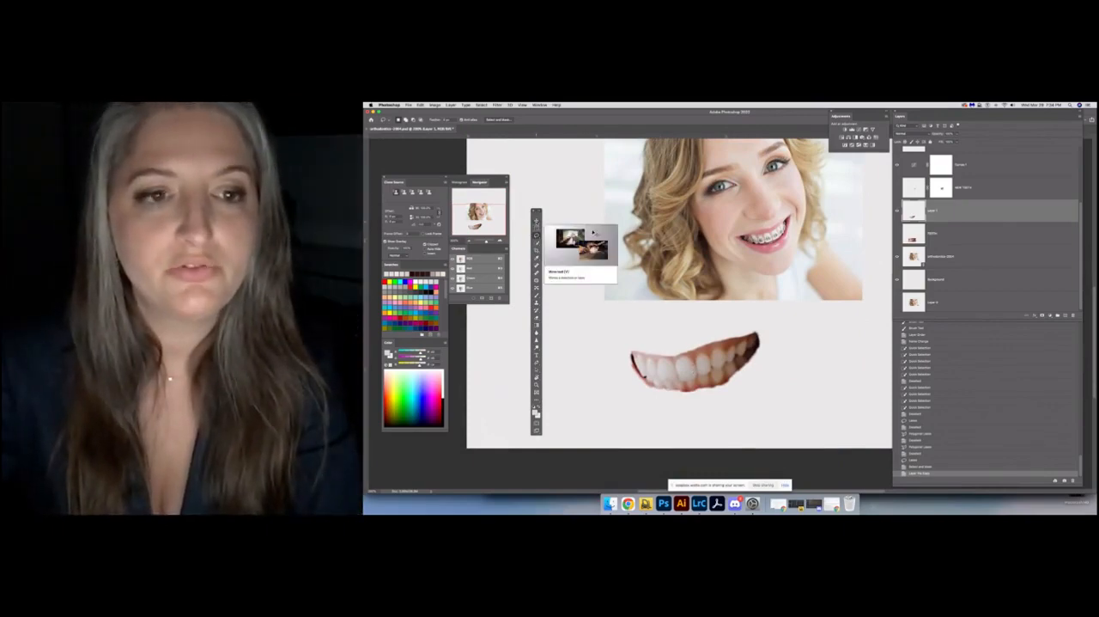
left_click(537, 222)
left_click_drag(701, 375, 772, 304)
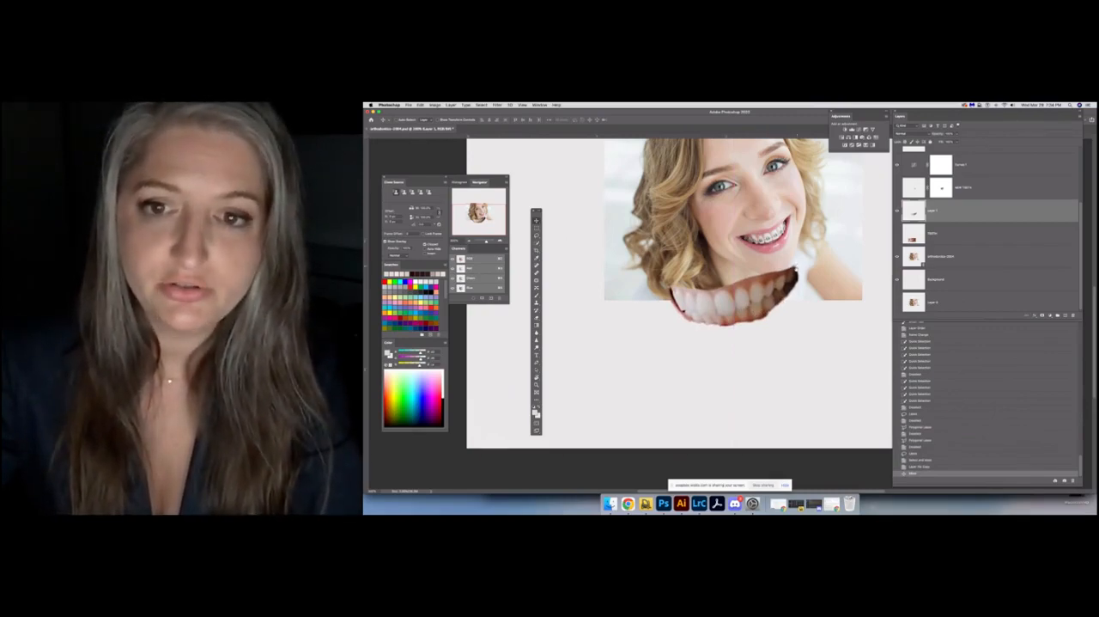
left_click_drag(797, 267, 773, 331)
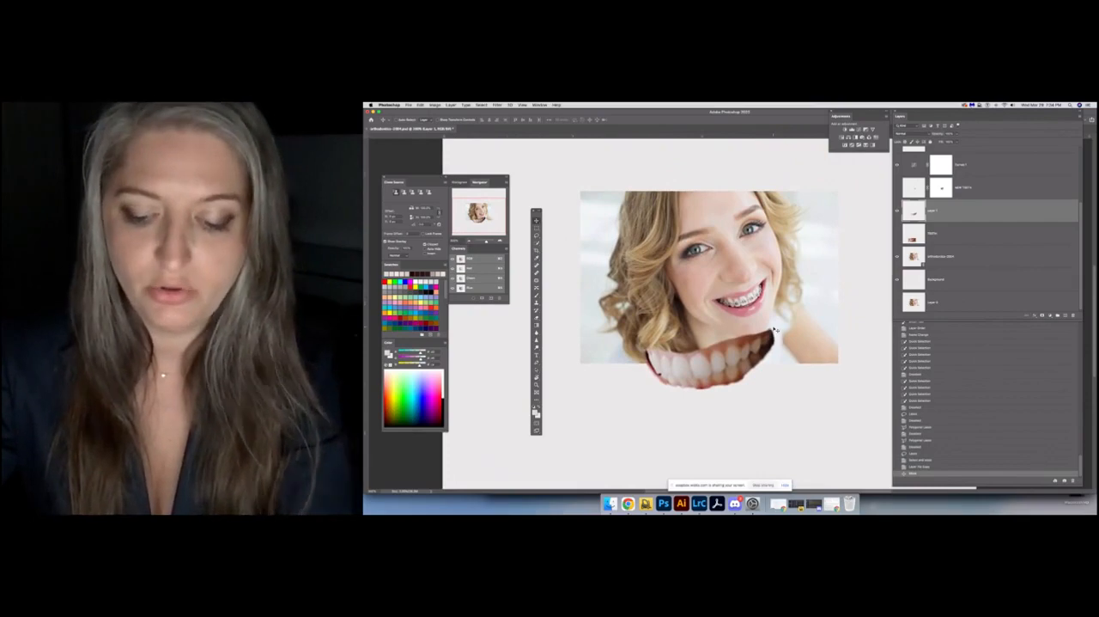
key("super+plus")
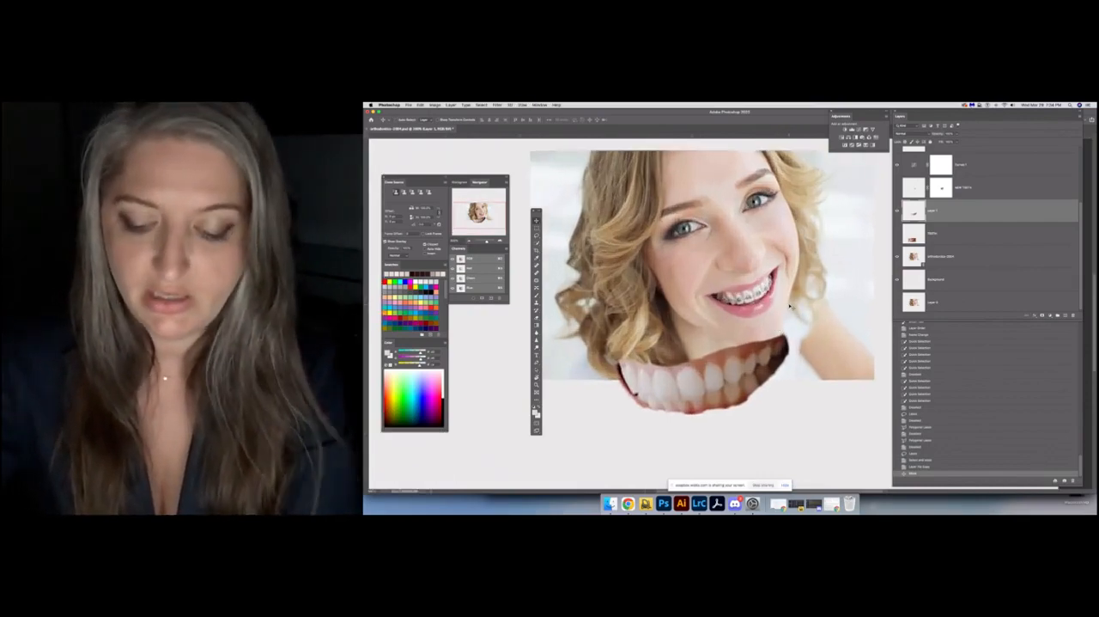
key("super+plus")
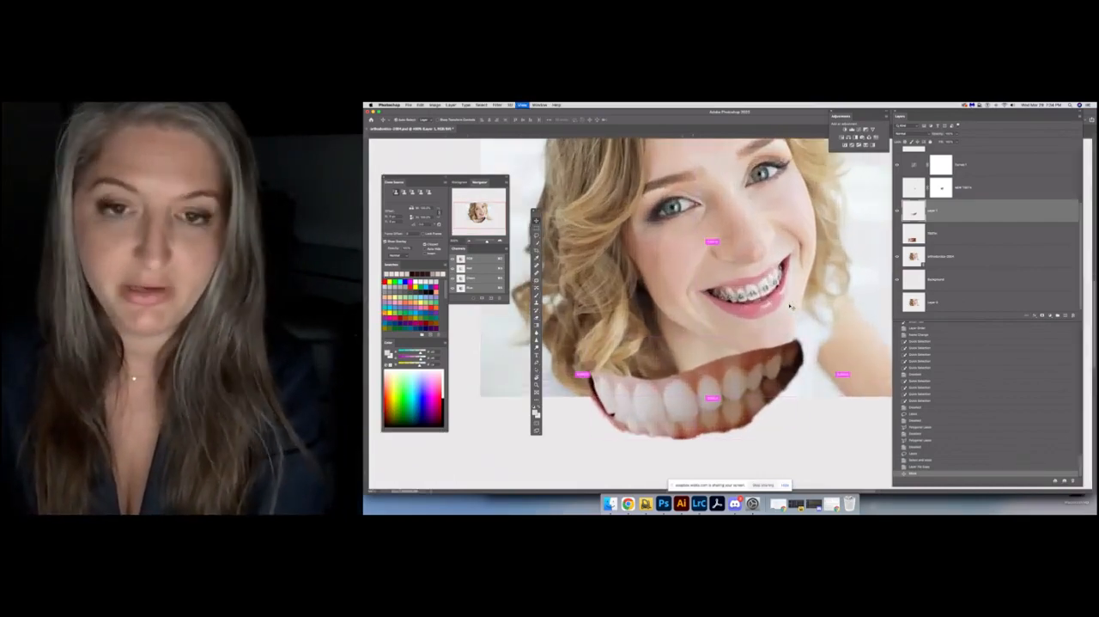
key("super+minus")
key("super+plus")
key("super+minus")
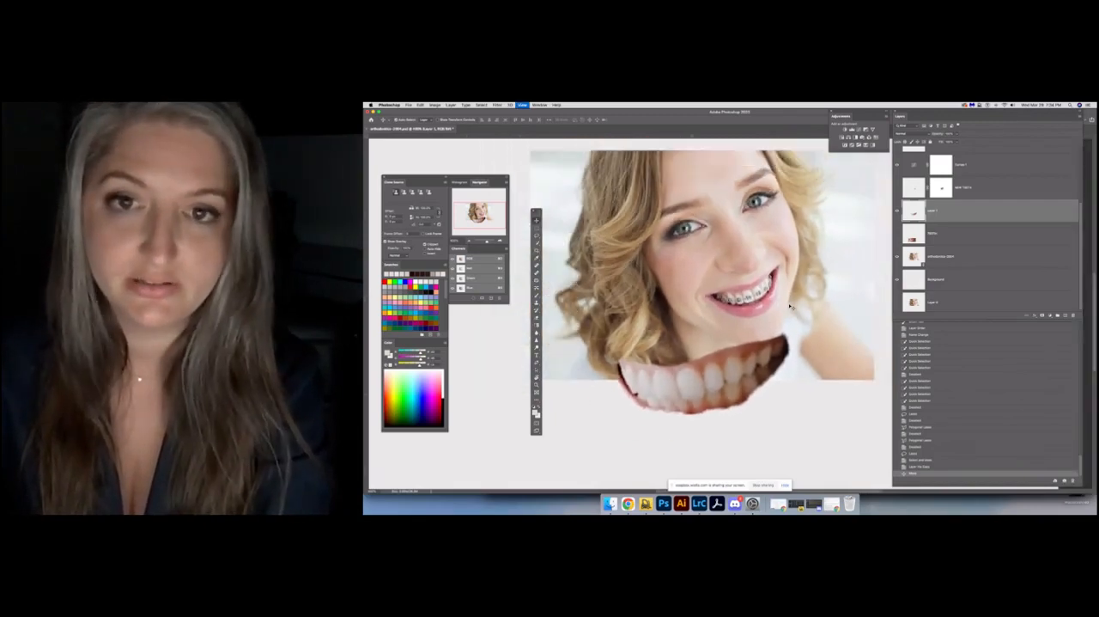
left_click_drag(791, 306, 778, 316)
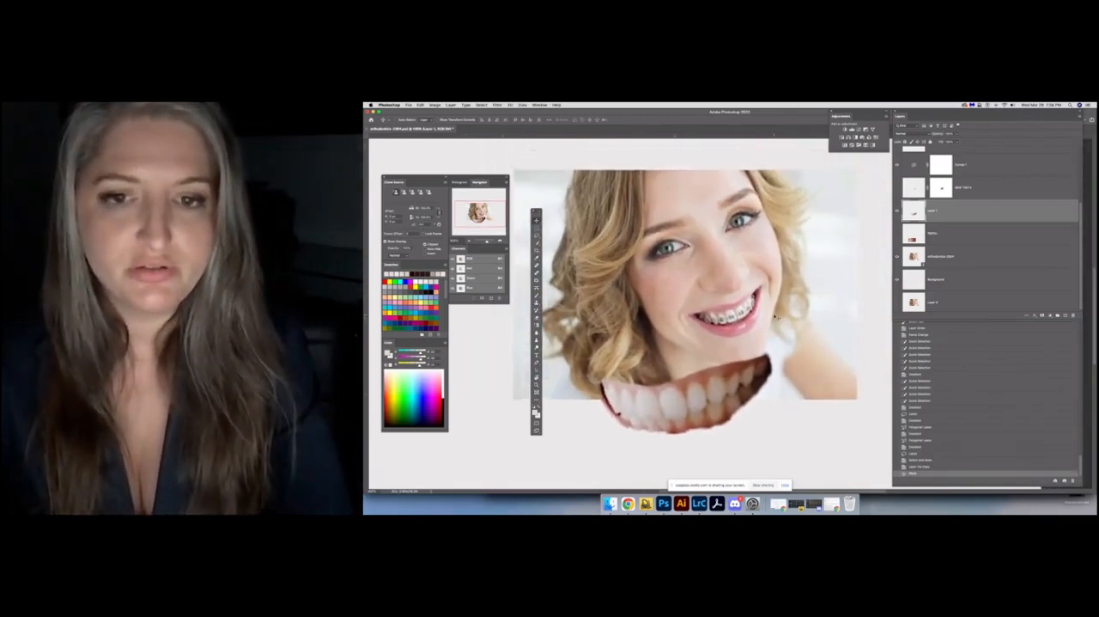
key("super")
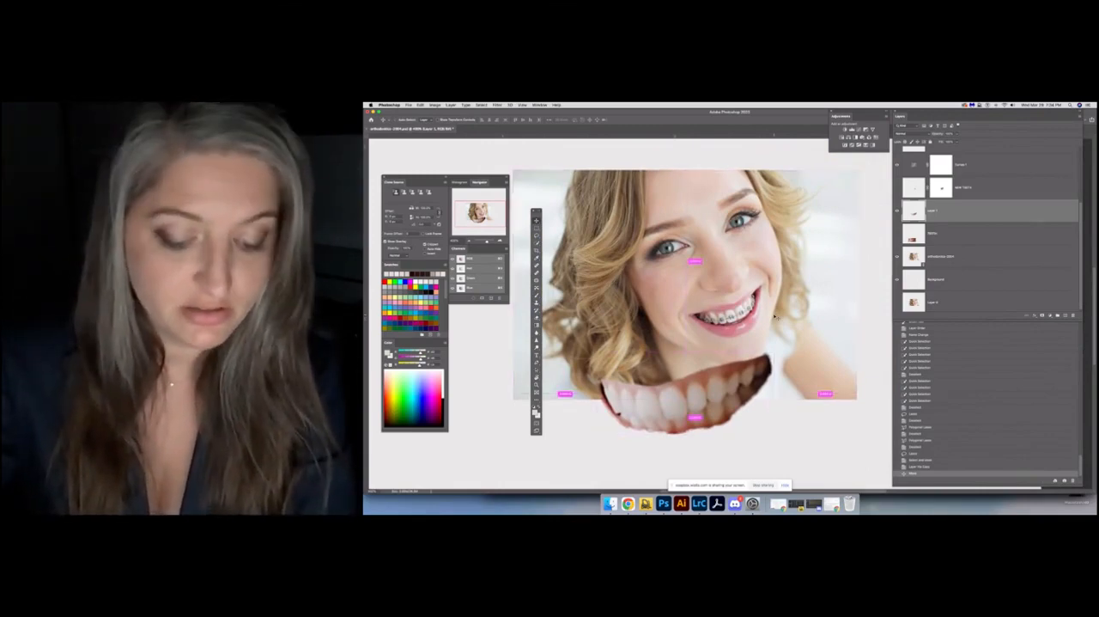
Free-transform the teeth cutout, placing it over the portrait's mouth and flipping it horizontally
key("super+t")
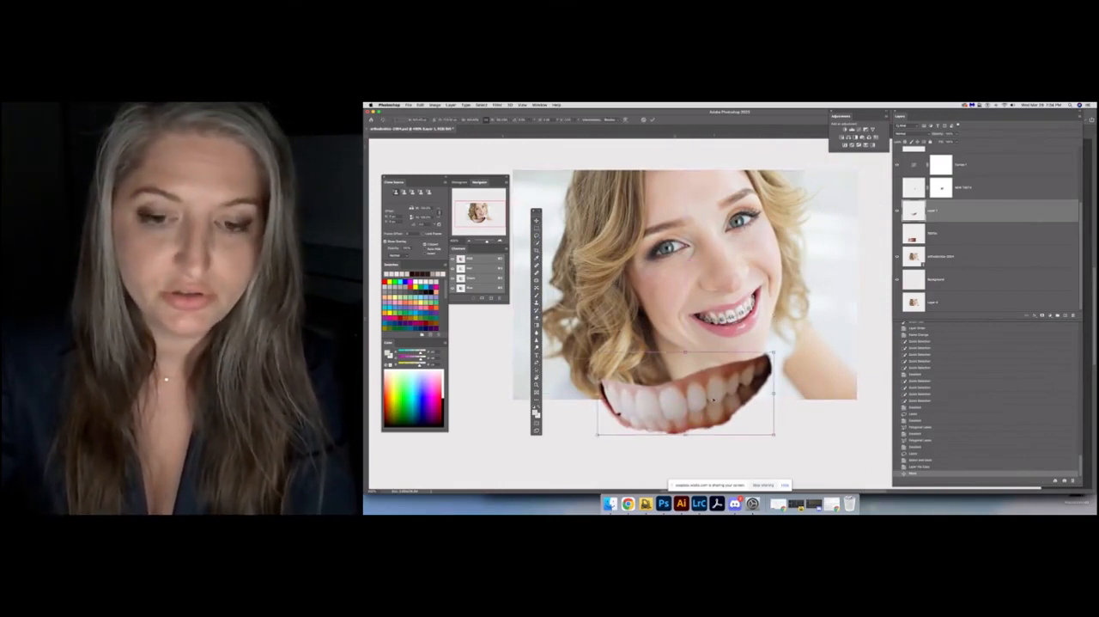
left_click_drag(721, 382, 754, 307)
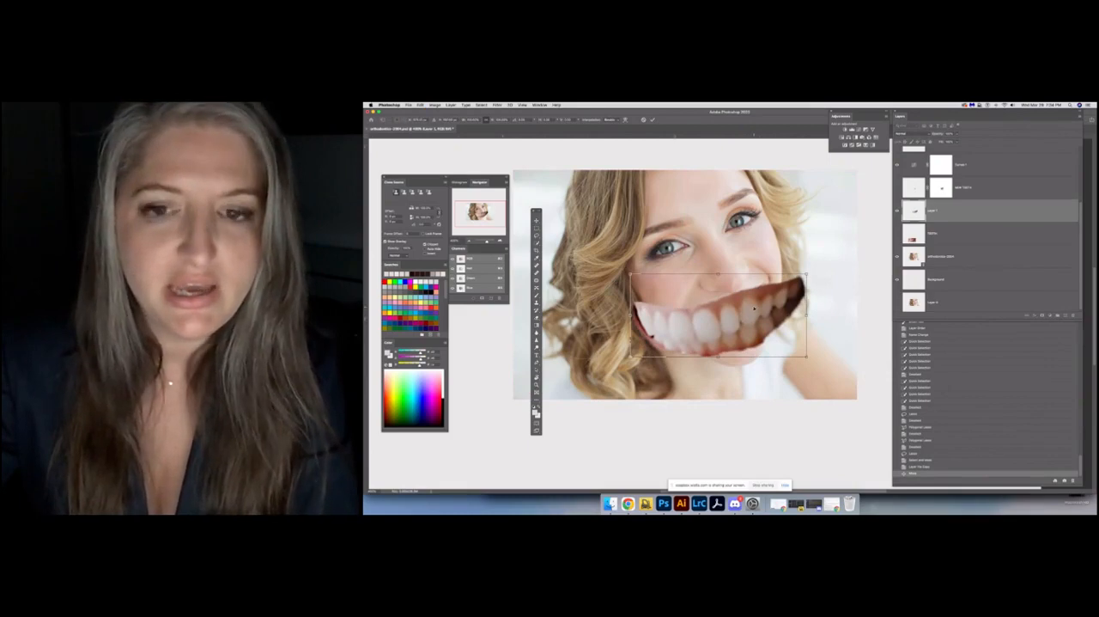
right_click(754, 306)
left_click(776, 403)
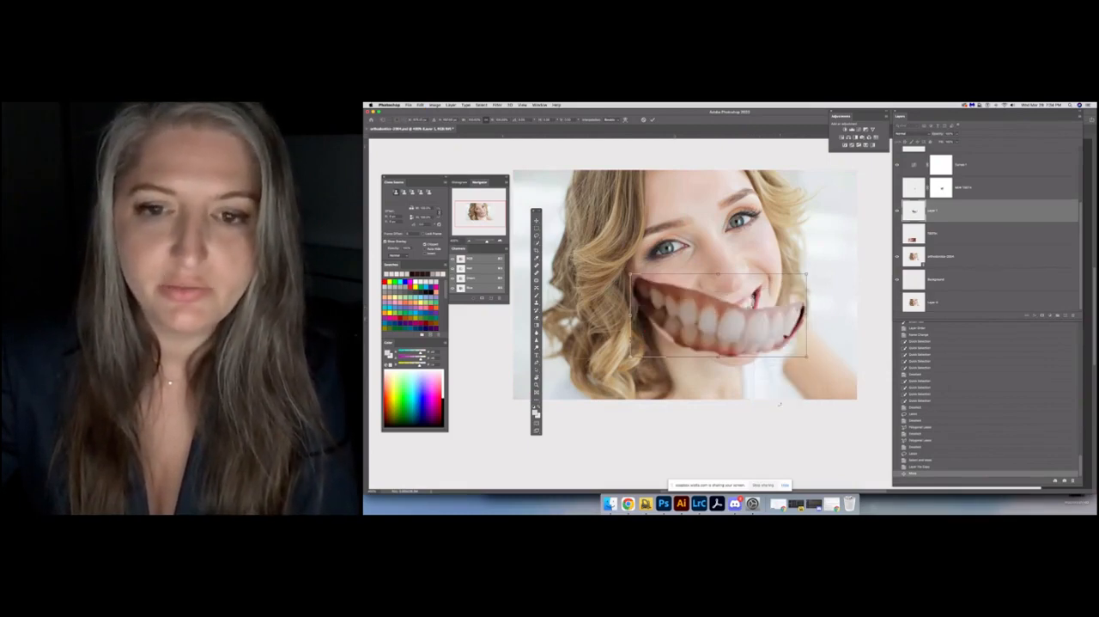
mouse_move(733, 318)
left_mouse_down()
mouse_move(743, 356)
mouse_move(729, 321)
left_mouse_up()
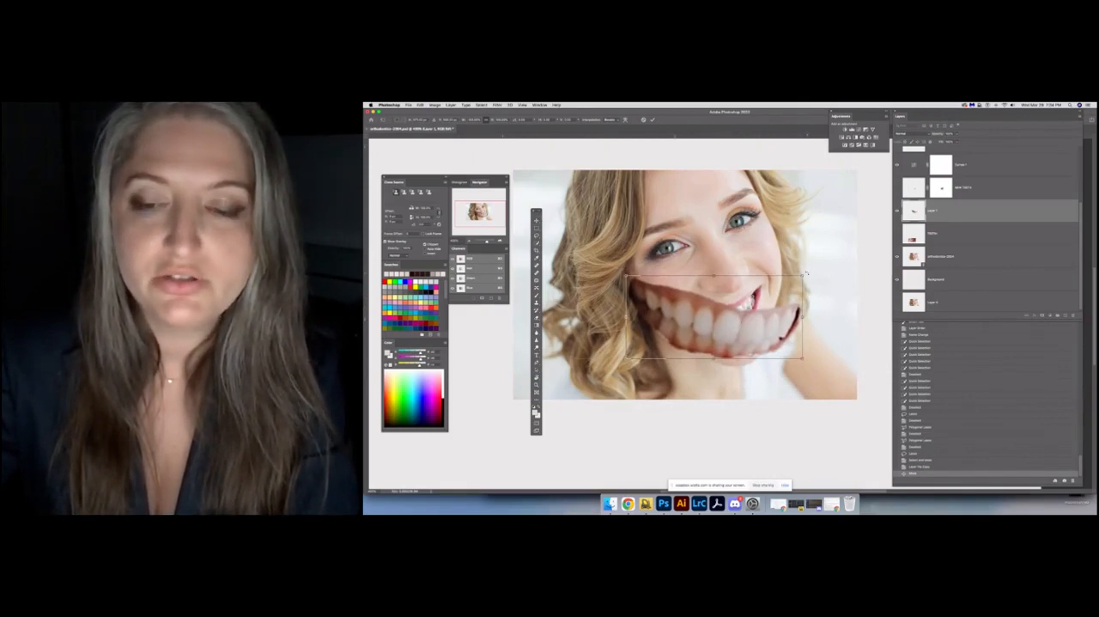
Rotate the teeth cutout to the smile's tilt, scale it down to fit between the lips, and commit the transform
left_click_drag(805, 273, 765, 240)
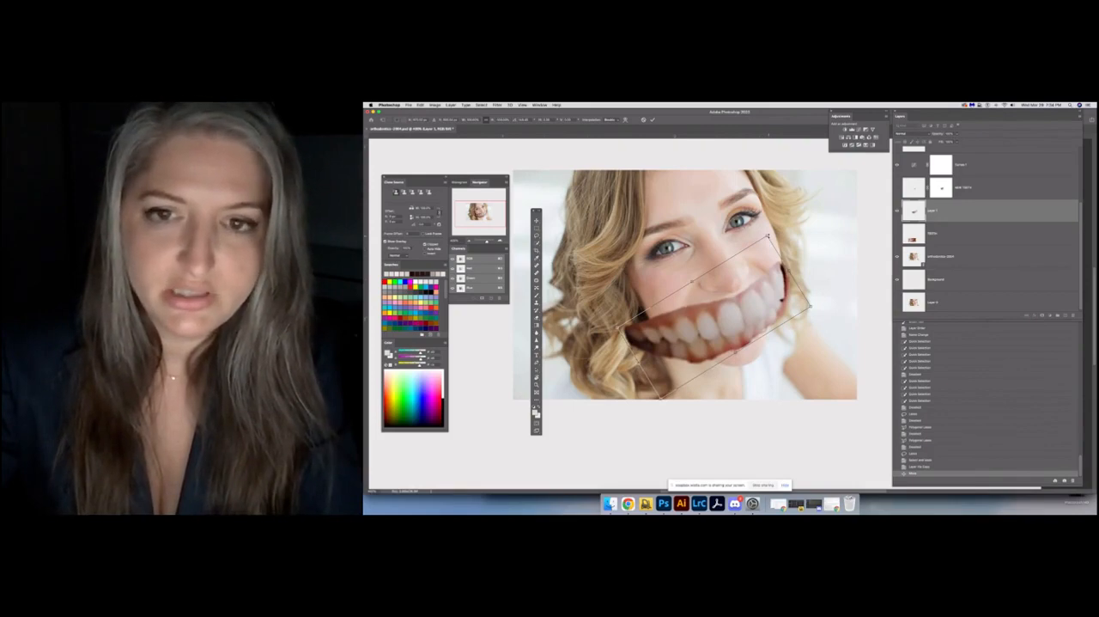
left_click_drag(767, 235, 758, 305)
scroll(757, 303, "up", 2)
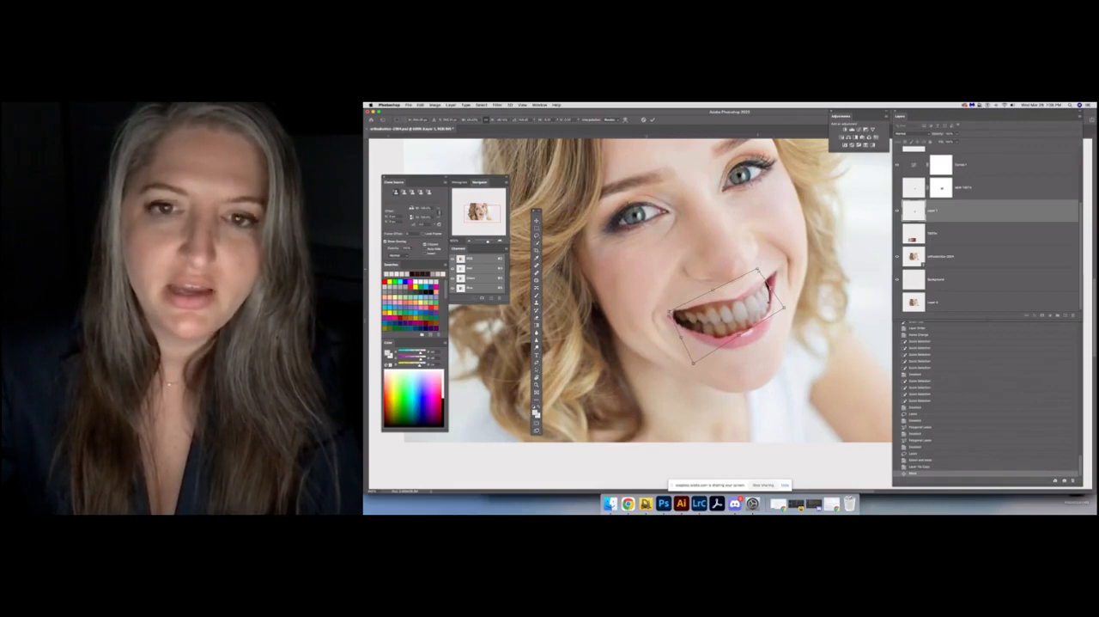
left_click_drag(669, 312, 672, 315)
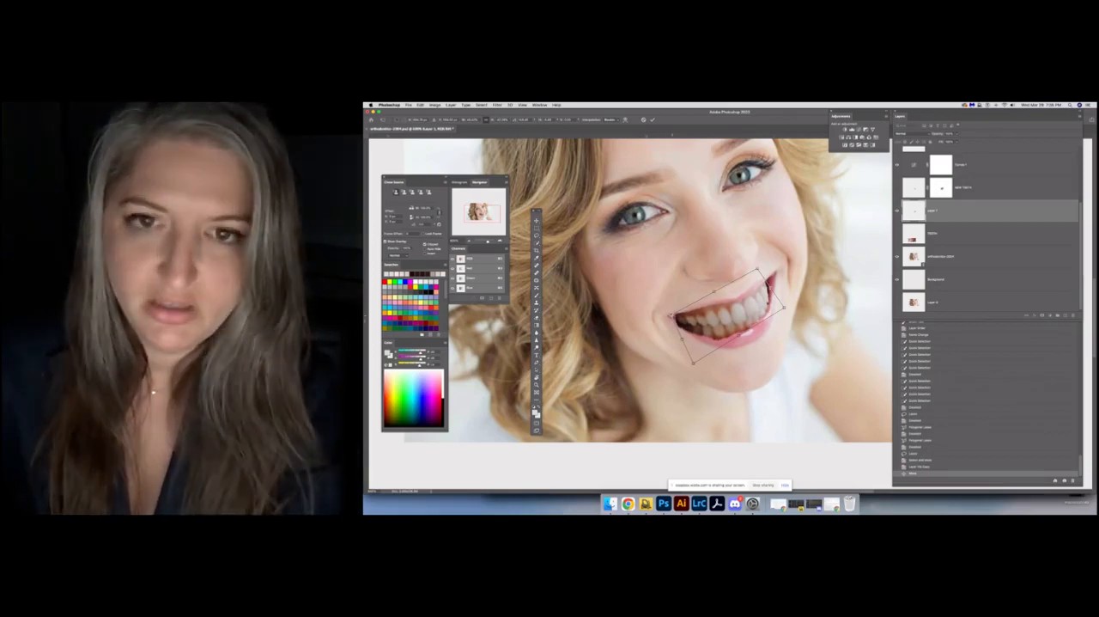
key("Return")
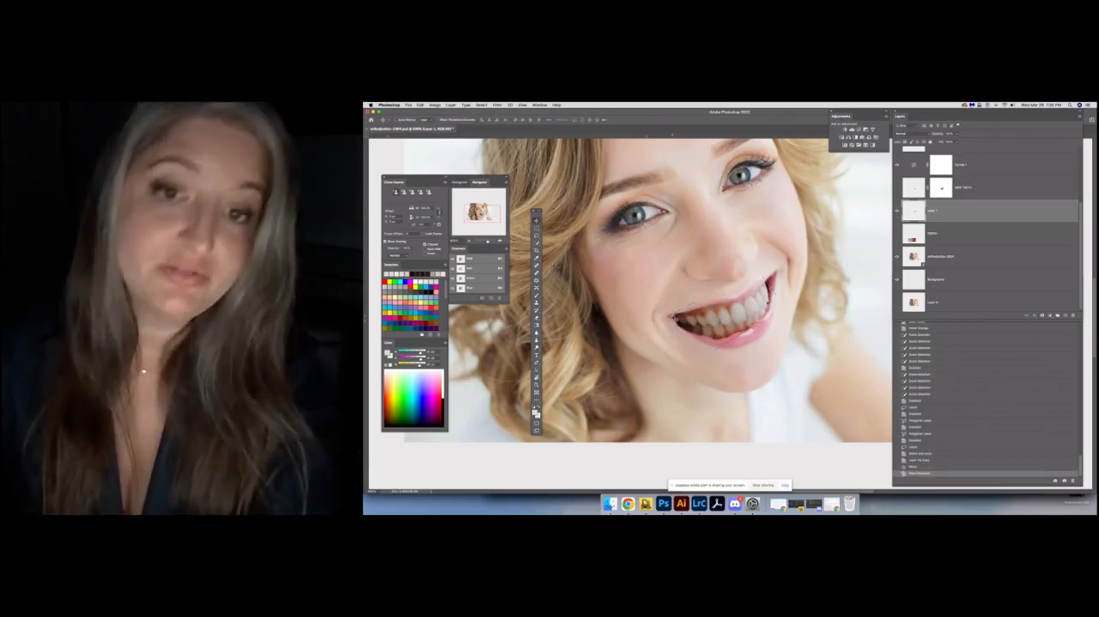
Examine how the placed teeth fit the portrait's smile, both from a distance and close up
key("super")
key("super+minus")
key("super+minus")
key("super+minus")
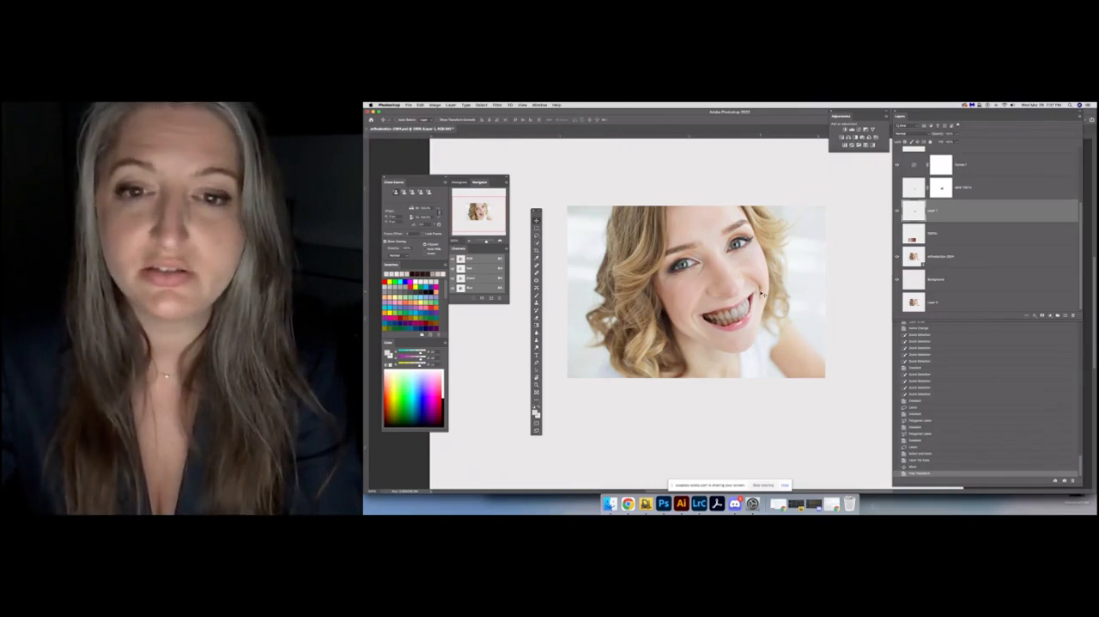
key("super+plus")
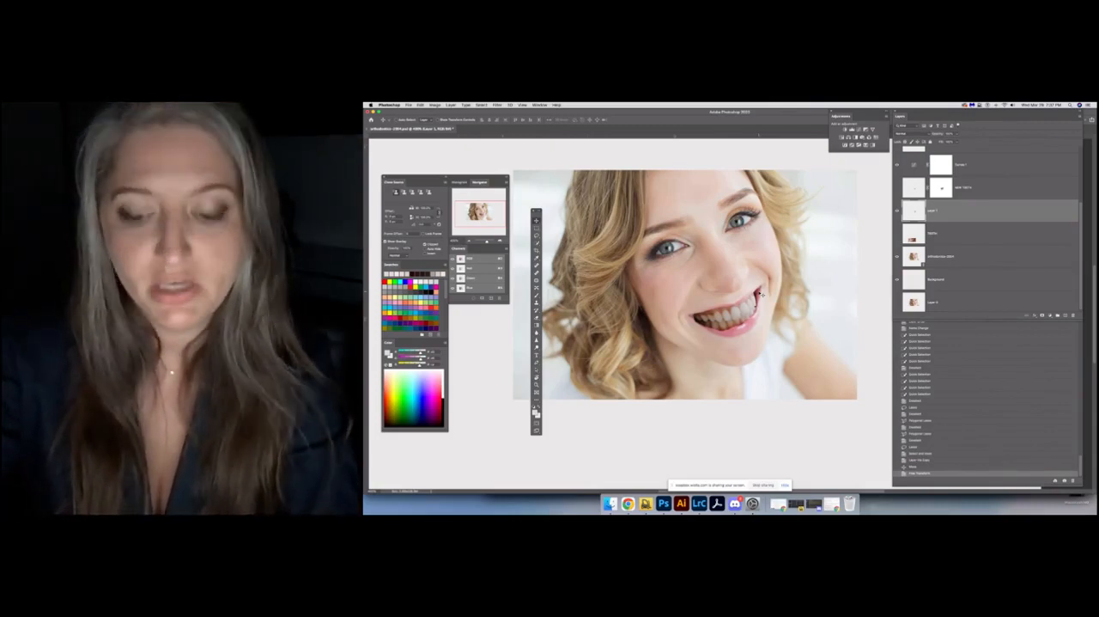
key("super+plus")
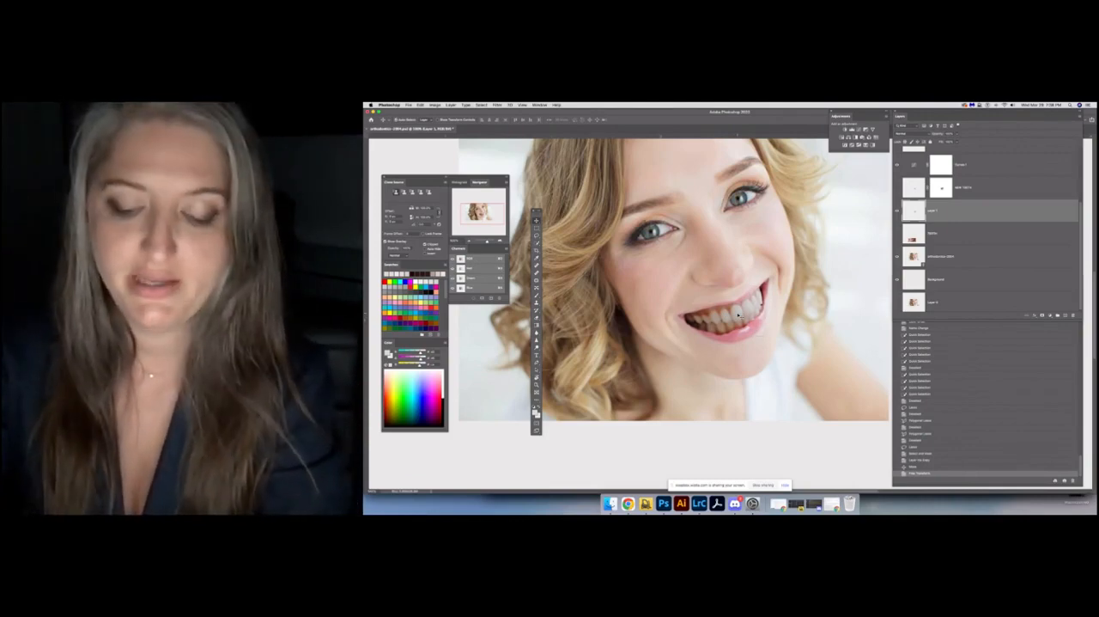
scroll(738, 316, "up", 1)
scroll(760, 315, "up", 1)
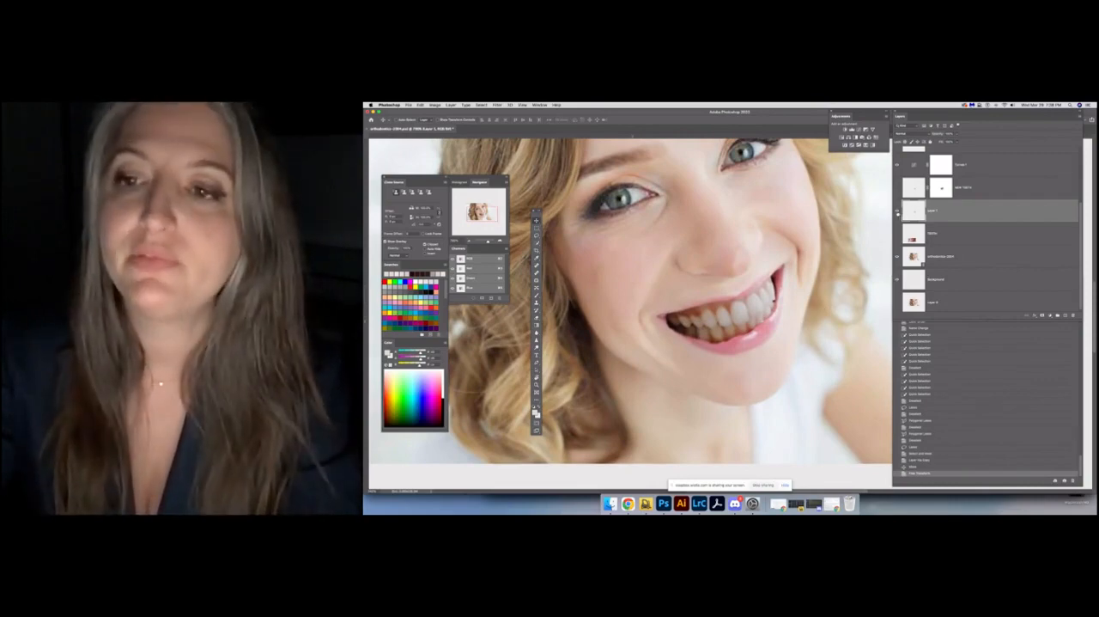
Hide the placed teeth layer and delete the extra portrait layer below the background layer
left_click(898, 212)
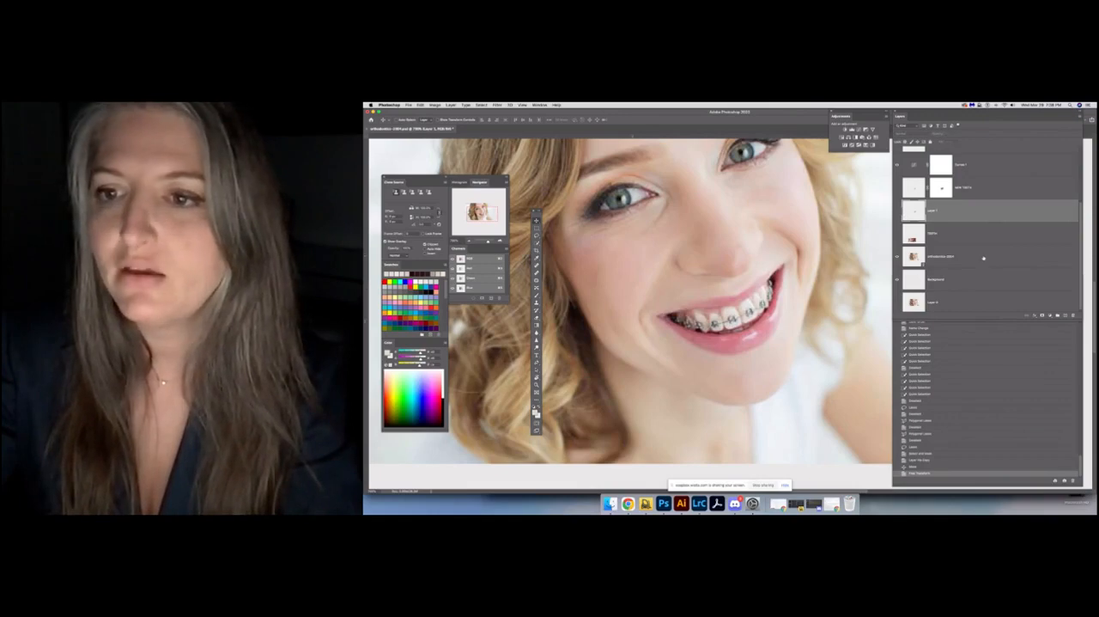
left_click_drag(983, 257, 916, 303)
left_click_drag(1072, 316, 1073, 316)
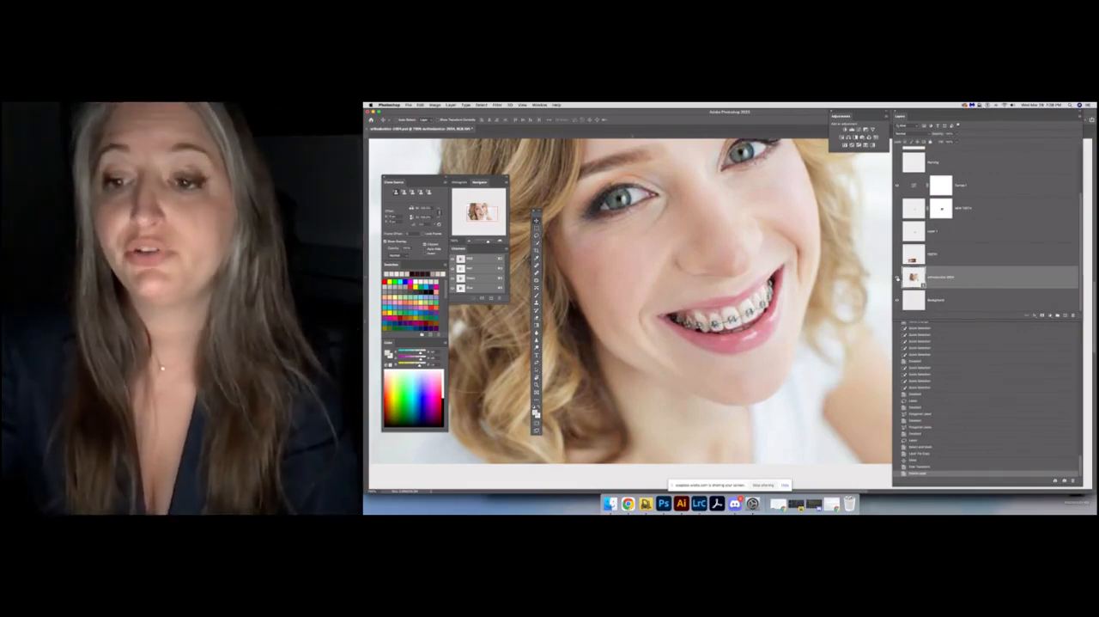
Toggle the remaining portrait layer off and on to check what it contains, leaving it shown
left_click(897, 277)
left_click(897, 277)
left_click(898, 277)
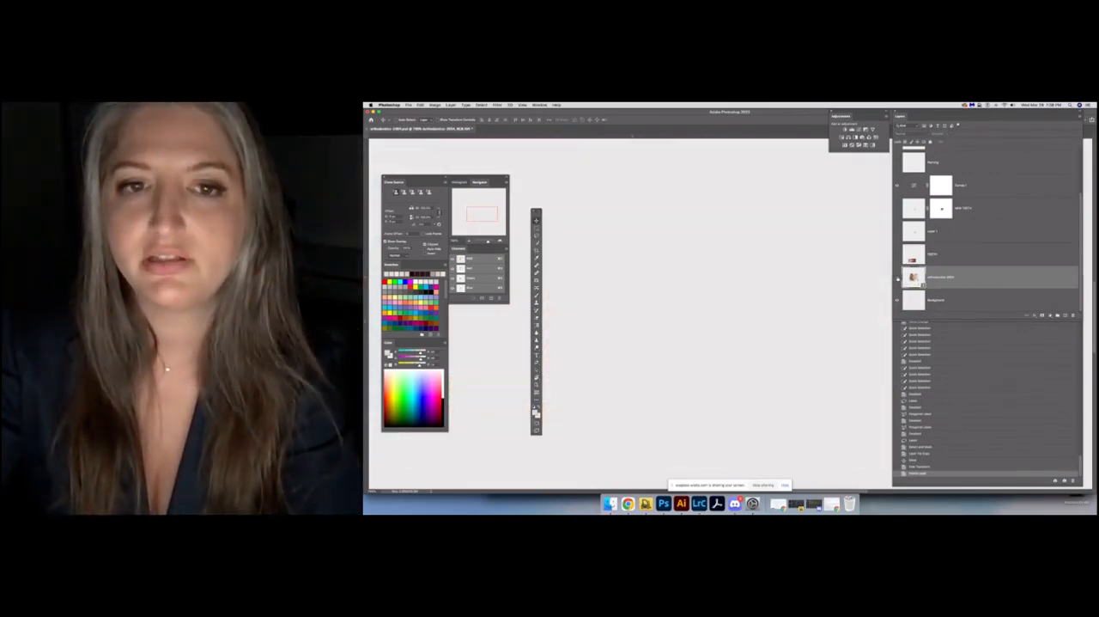
left_click(898, 277)
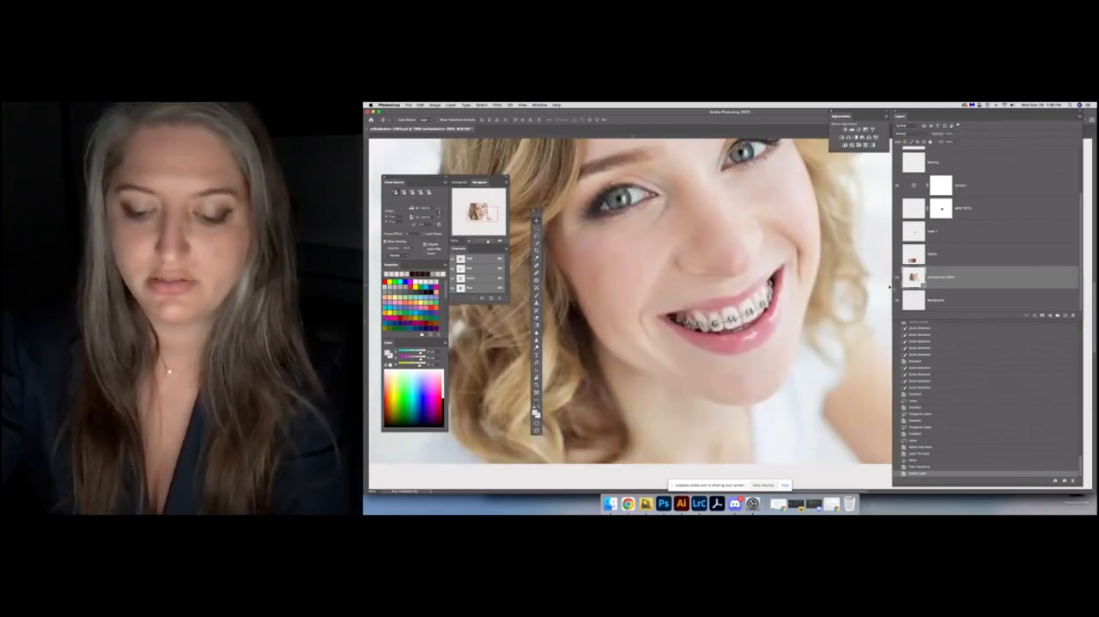
Select the area around the portrait's mouth with a loose Polygonal Lasso outline outside the lips, across the chin and cheeks
key("super+plus")
key("super+plus")
key("super+minus")
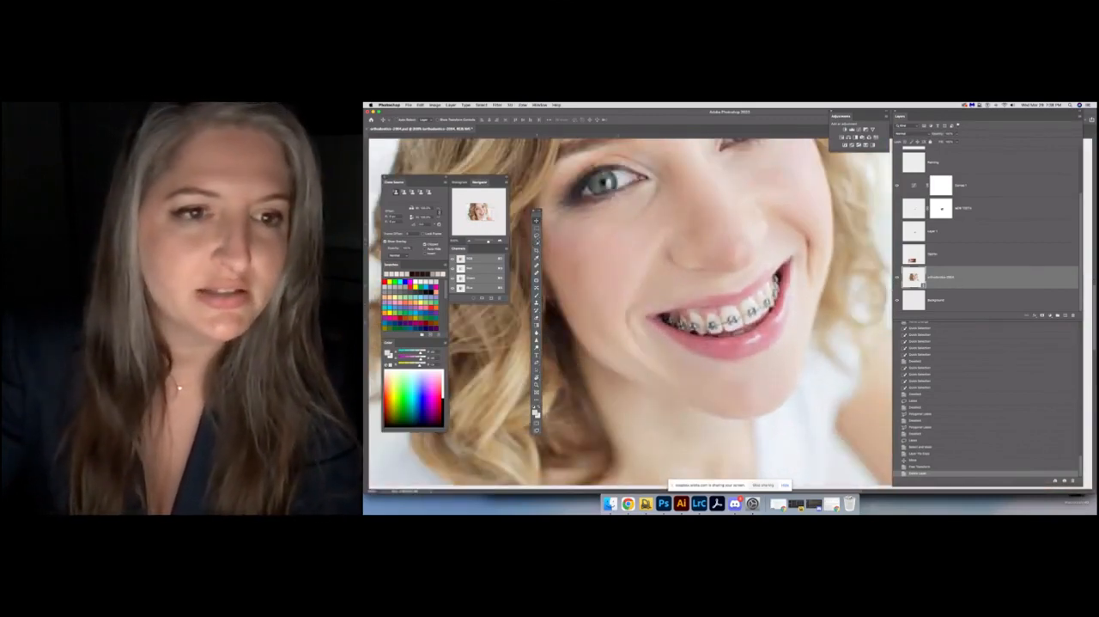
left_click(537, 234)
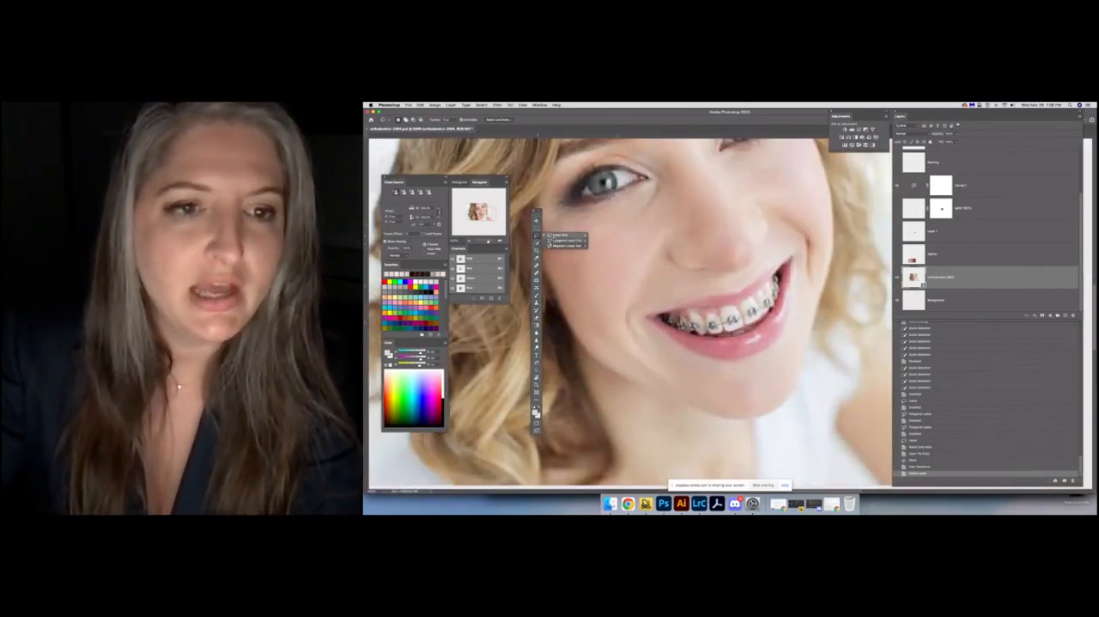
left_click(554, 236)
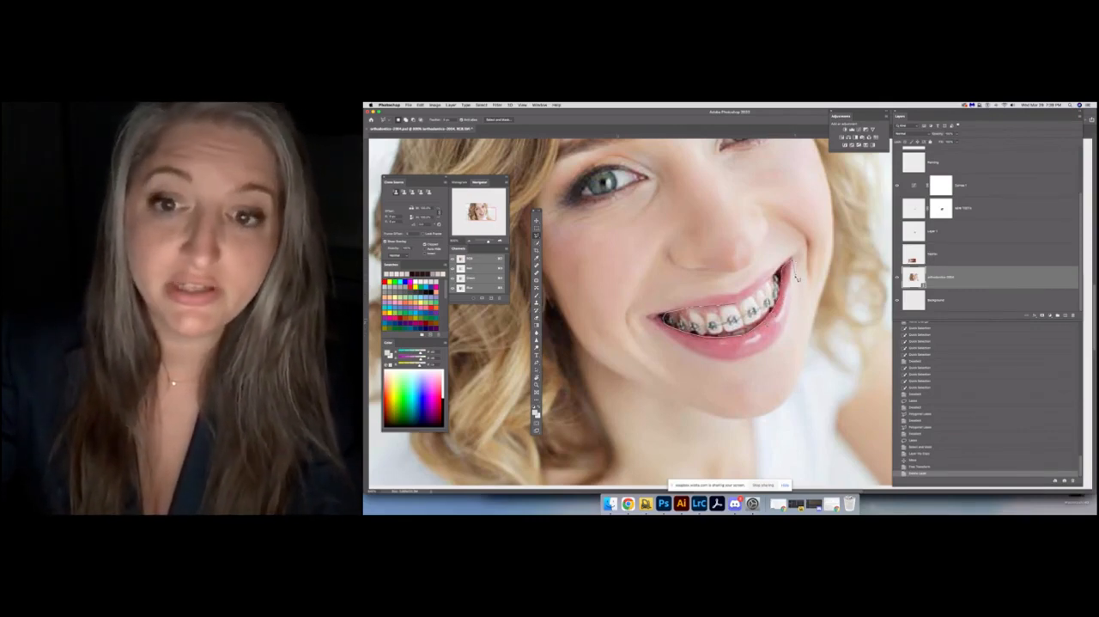
left_click(795, 334)
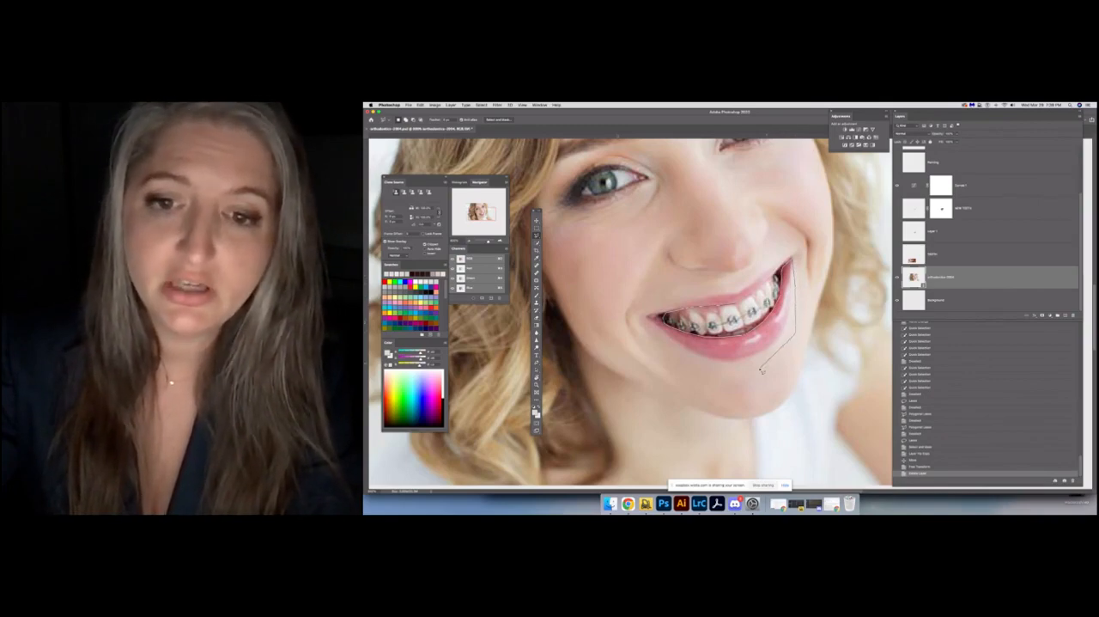
left_click(761, 369)
left_click(717, 382)
left_click(656, 376)
left_click(625, 325)
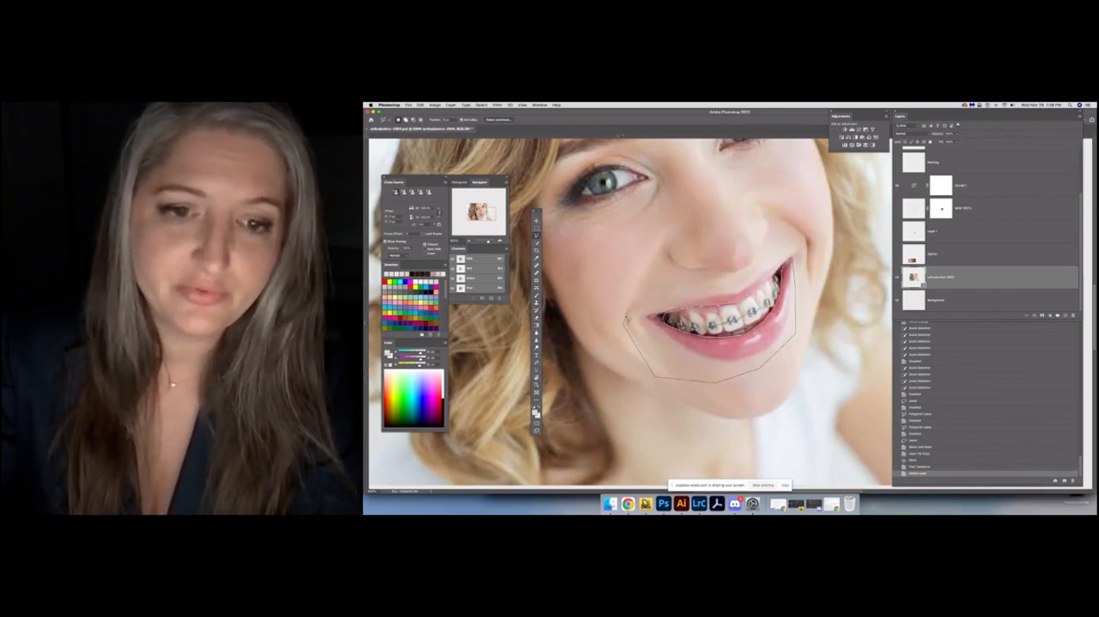
left_click(635, 293)
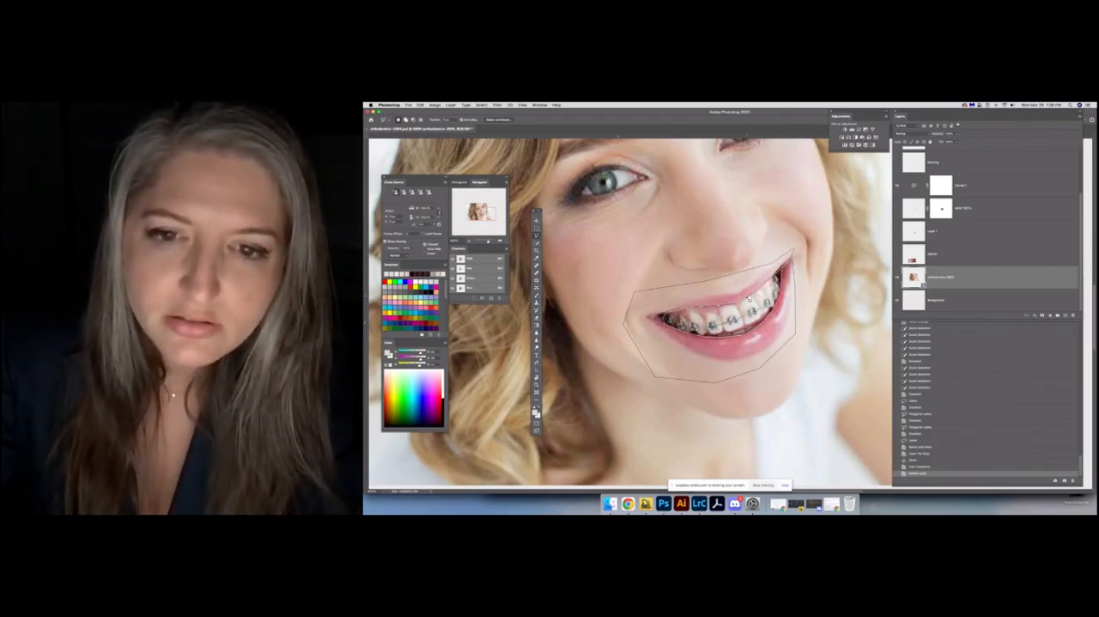
left_click(785, 258)
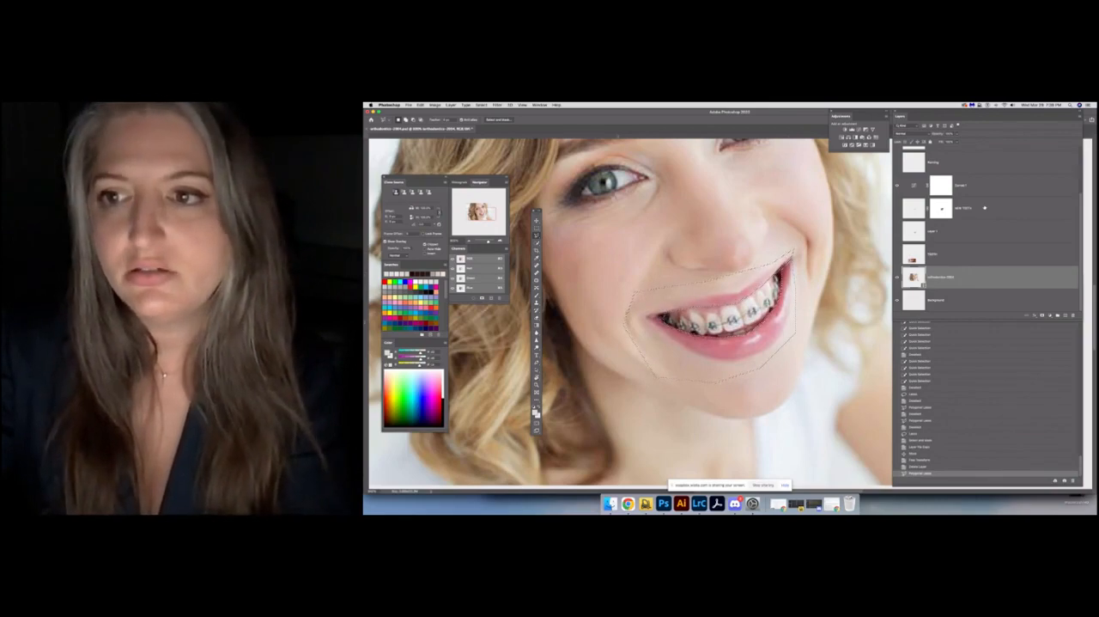
Toggle the source teeth photo layer and the older masked NEW TEETH layer to check what each contains, leaving both hidden
left_click(958, 252)
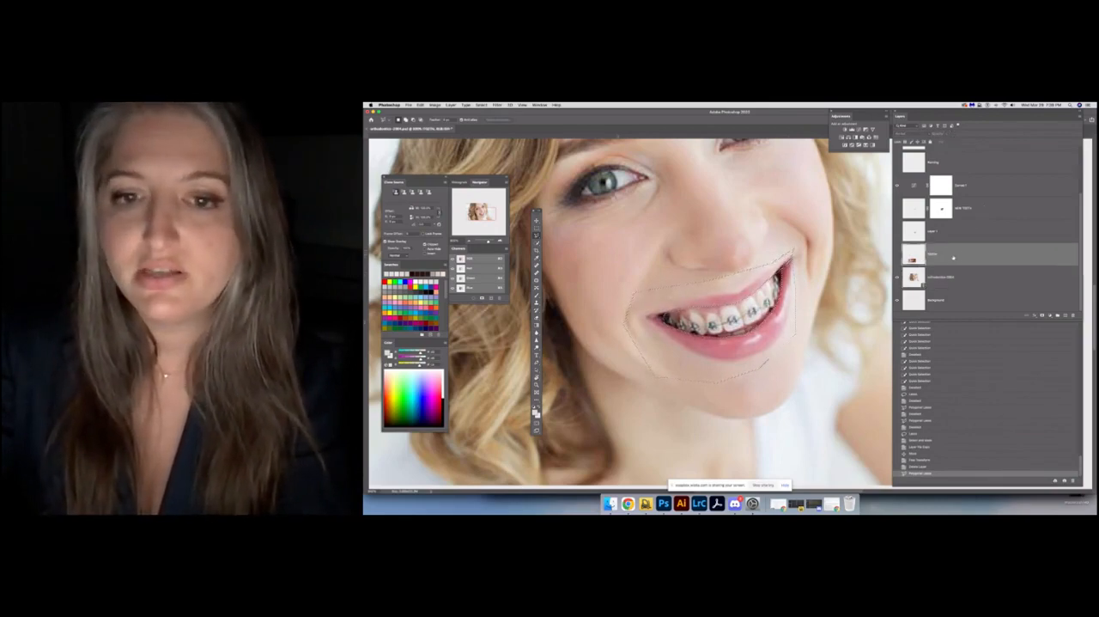
left_click(898, 256)
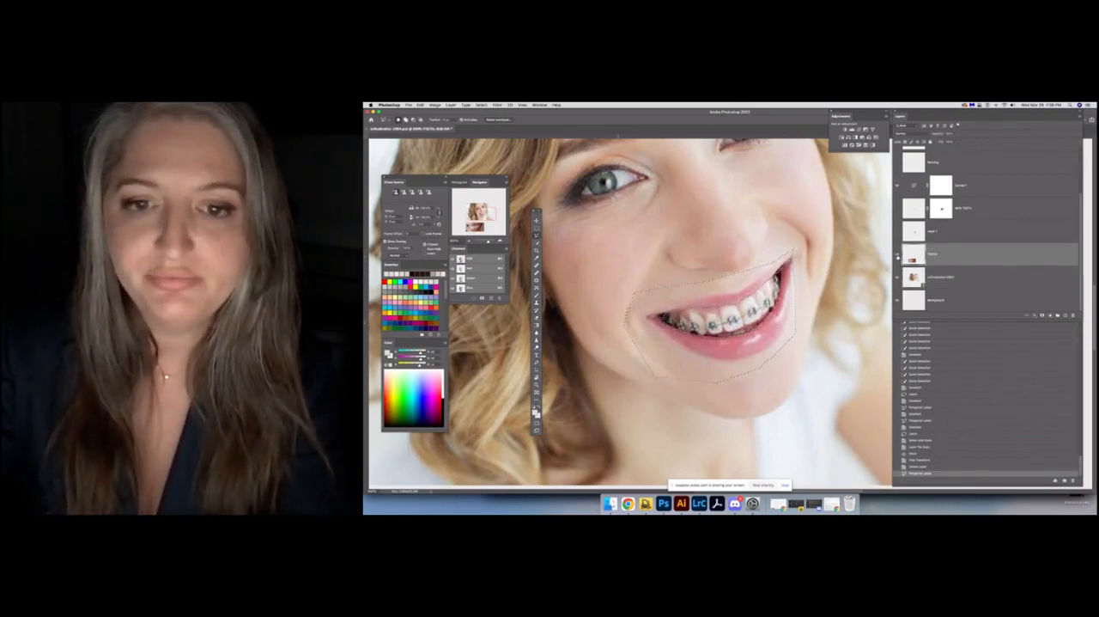
left_click(898, 256)
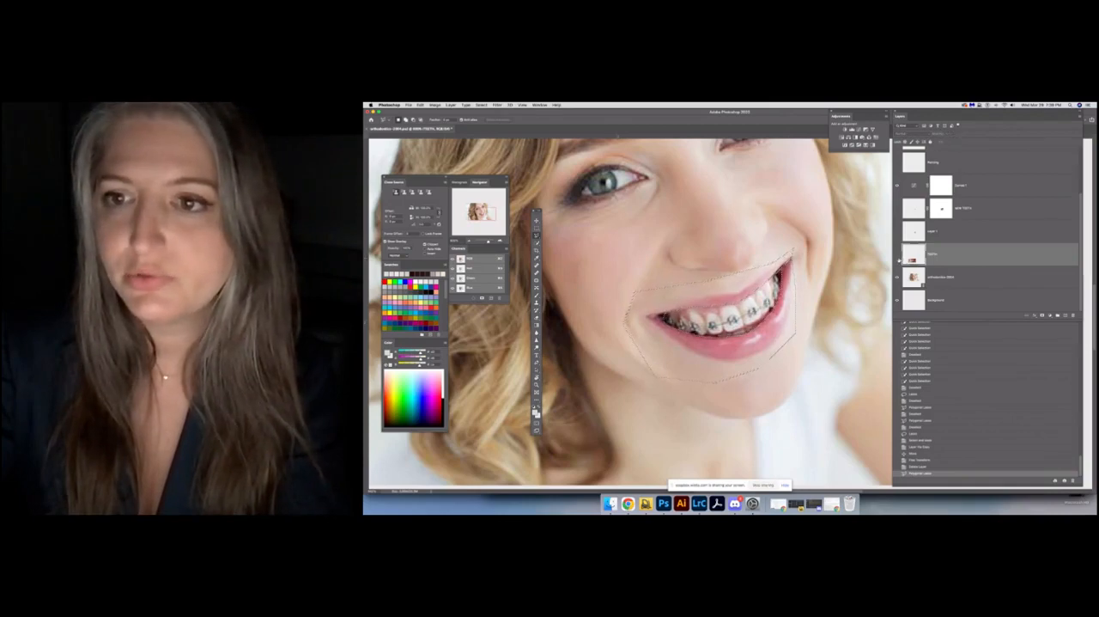
scroll(899, 257, "up", 2)
left_click(896, 244)
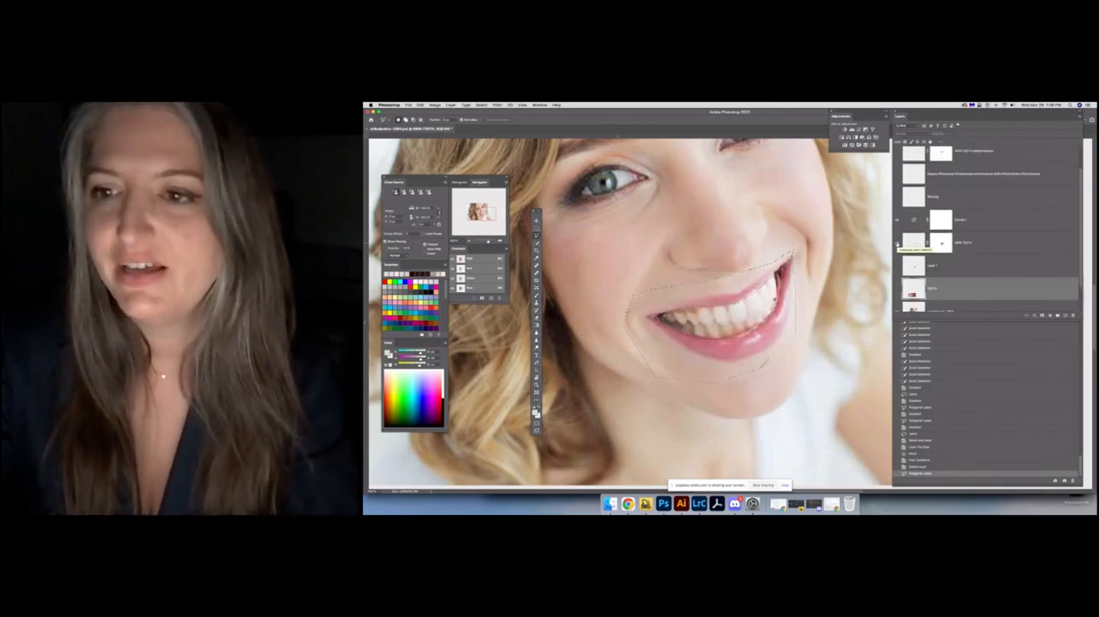
left_click(896, 243)
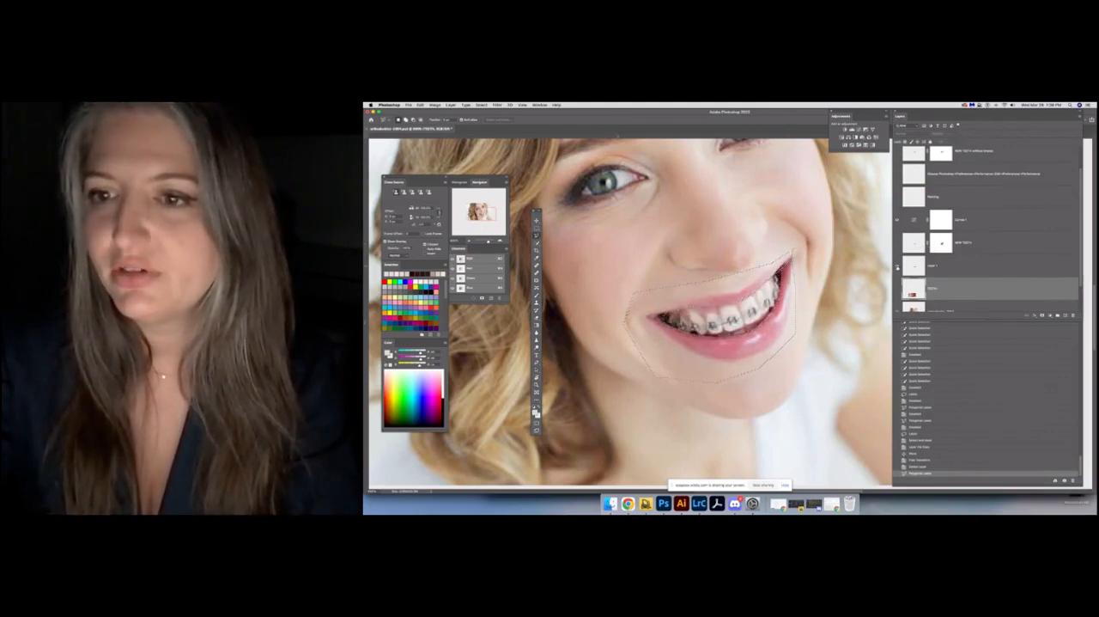
Show the Layer 1 teeth and delete the older masked NEW TEETH layer above it
left_click(897, 267)
left_click_drag(969, 245, 1072, 313)
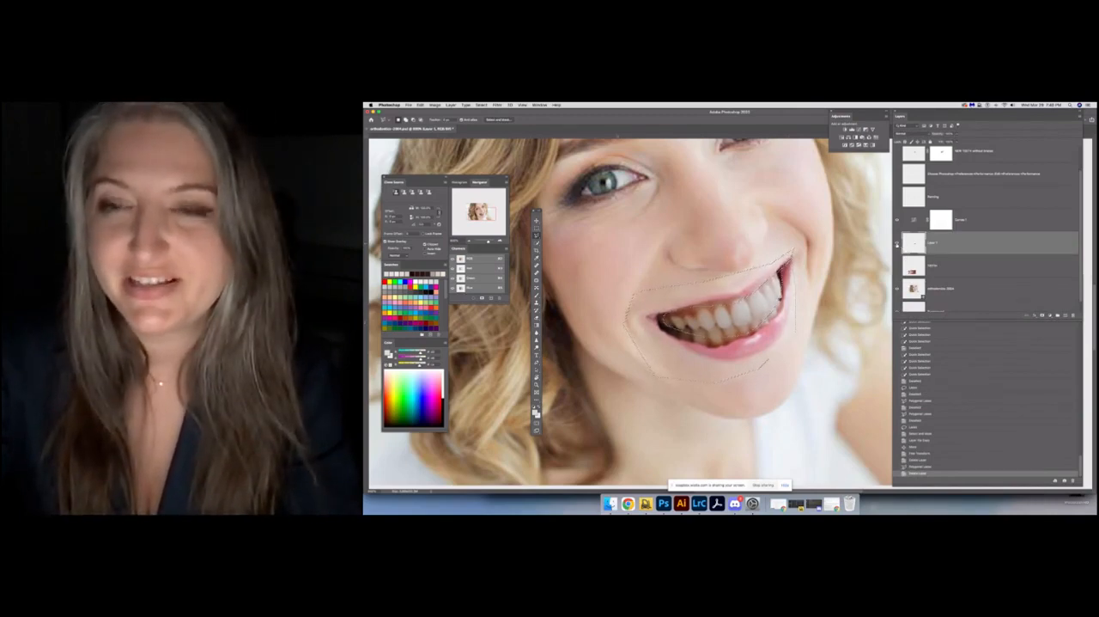
left_click(896, 244)
left_click(897, 245)
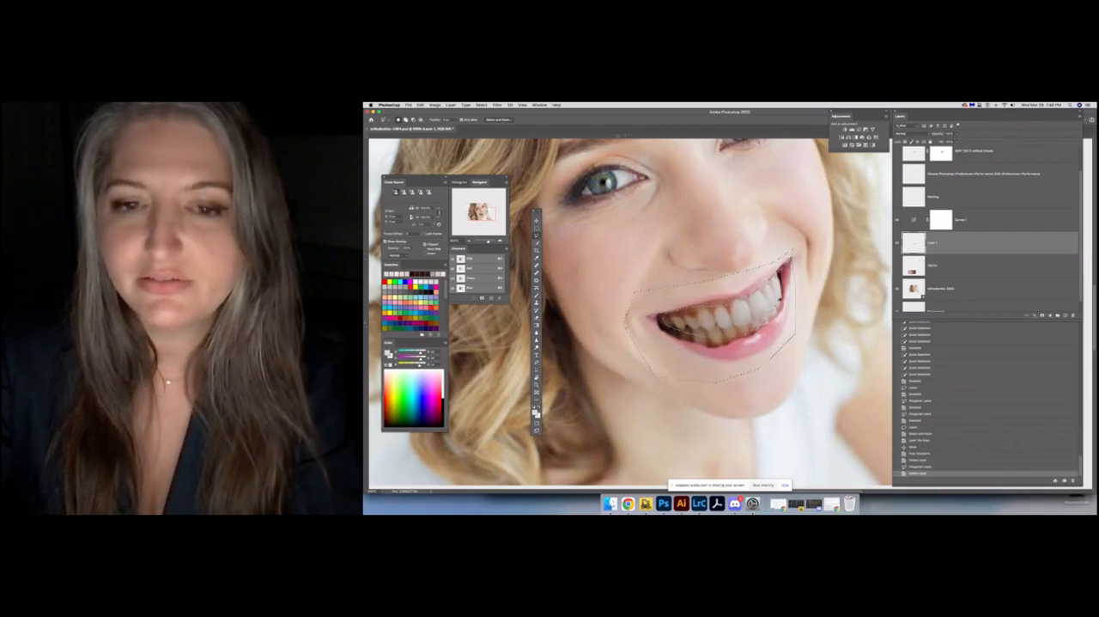
Add a layer mask to Layer 1 from the active mouth selection and invert the mask
left_click(1041, 315)
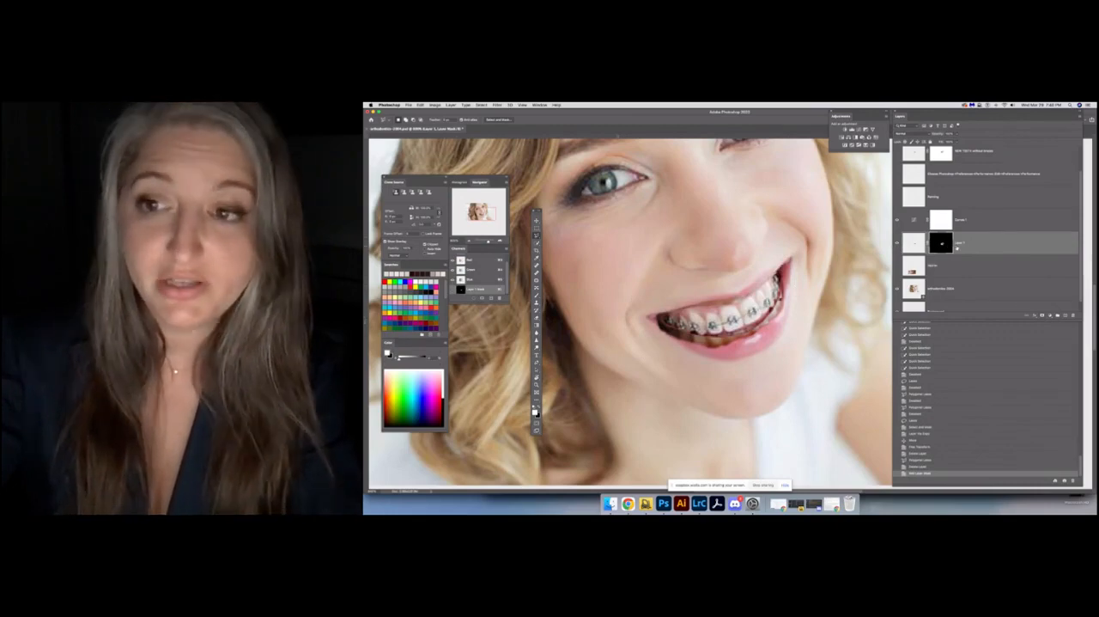
key("super+i")
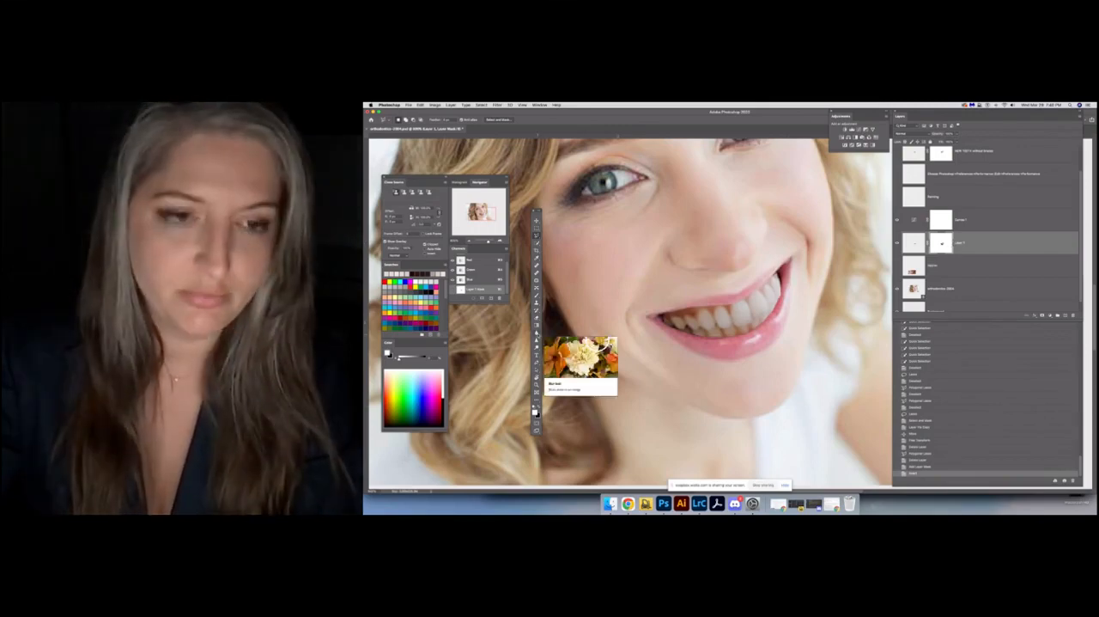
Paint black over the front teeth on Layer 1's mask with the Brush, and paint white to restore them
left_click(537, 324)
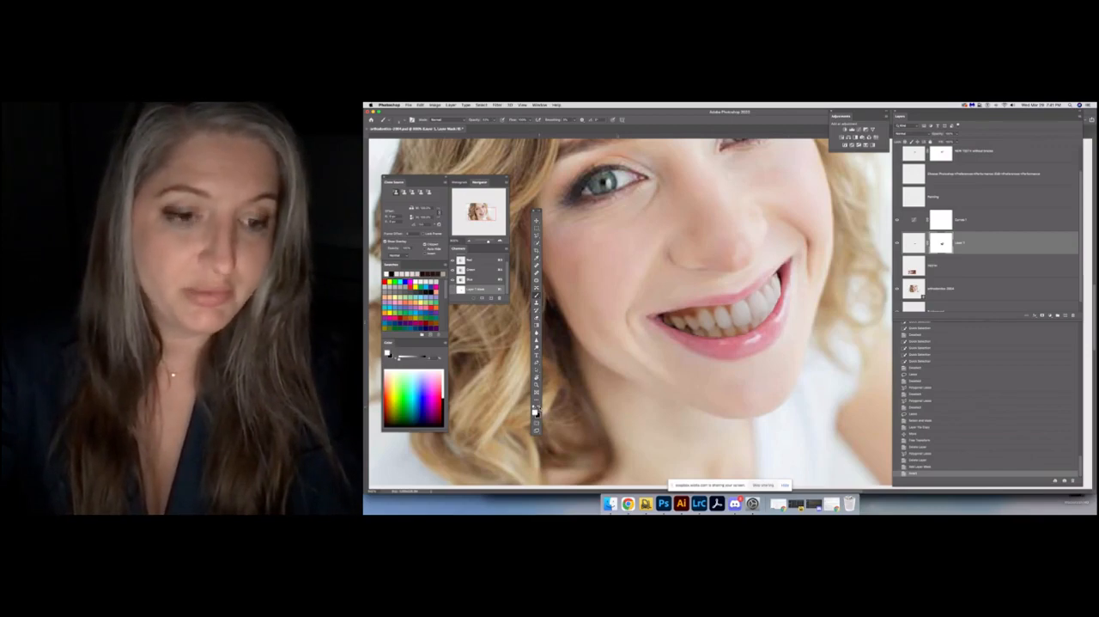
left_click_drag(716, 321, 720, 323)
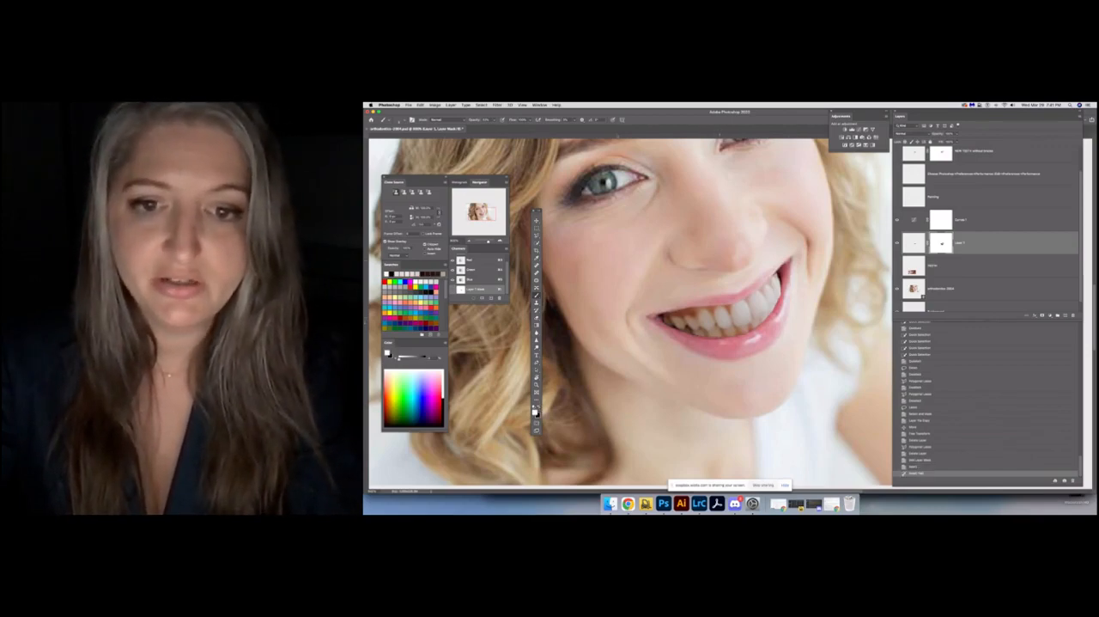
key("super+z")
key("l")
key("x")
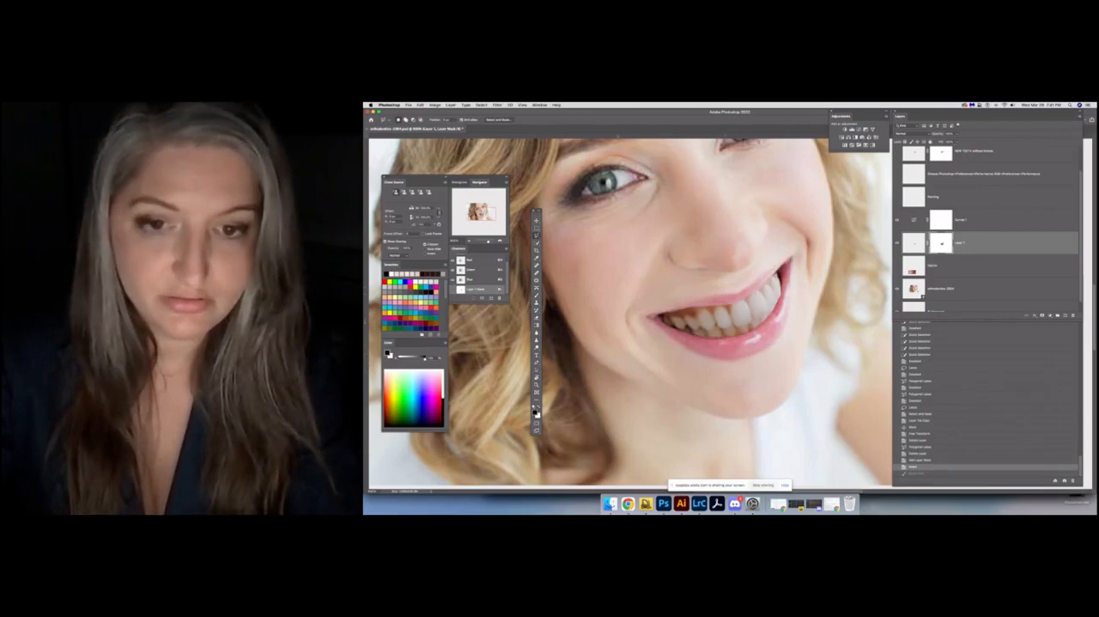
key("b")
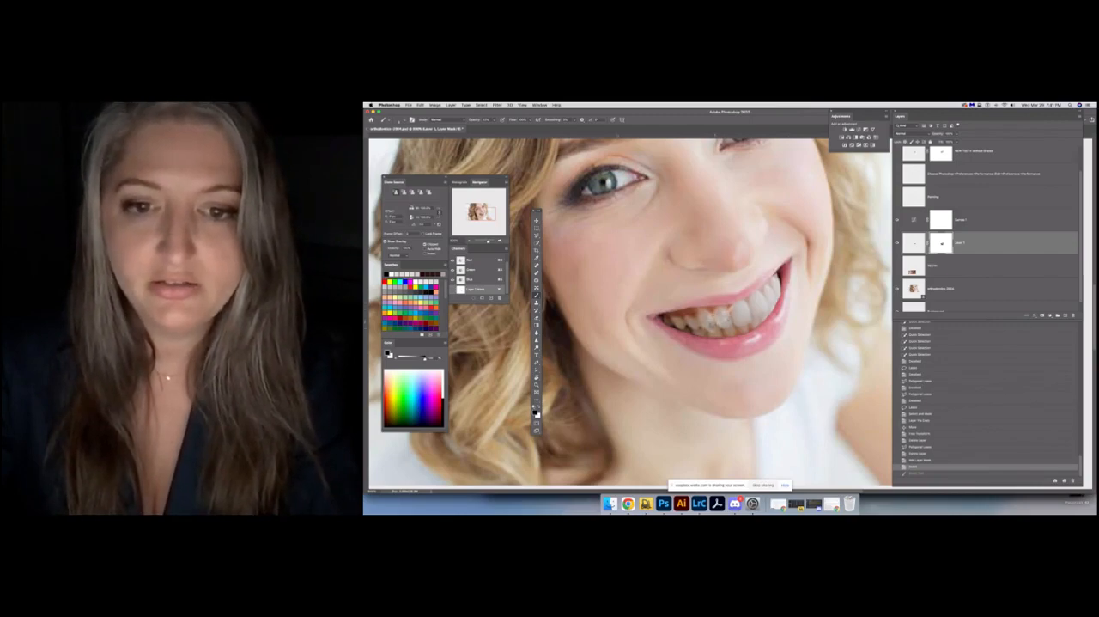
left_click(714, 318)
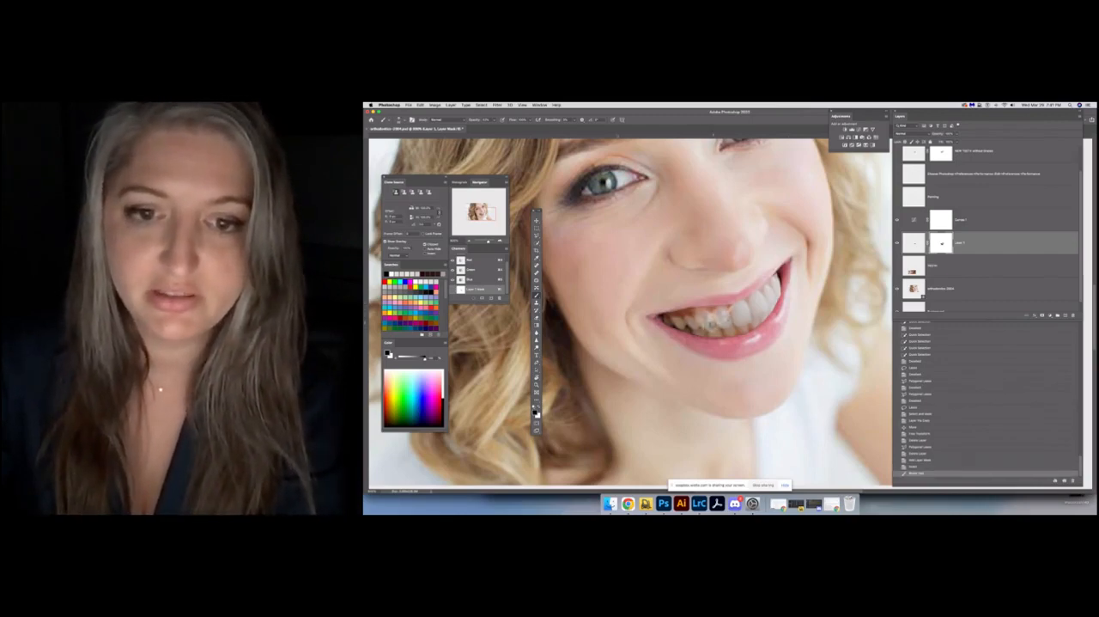
left_click_drag(714, 324, 717, 320)
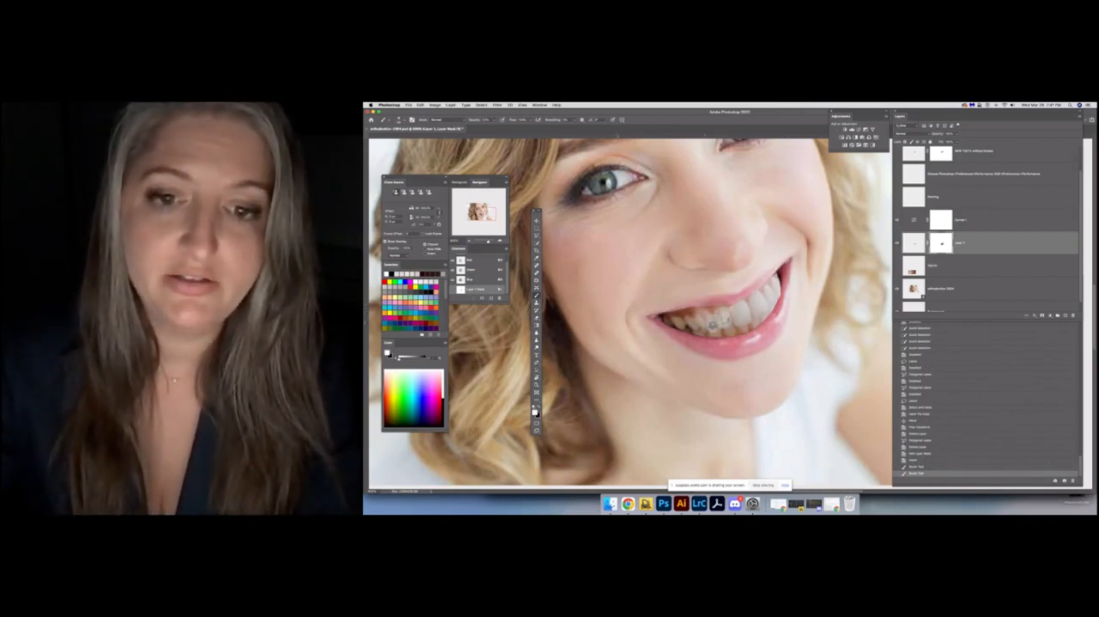
left_click(713, 323)
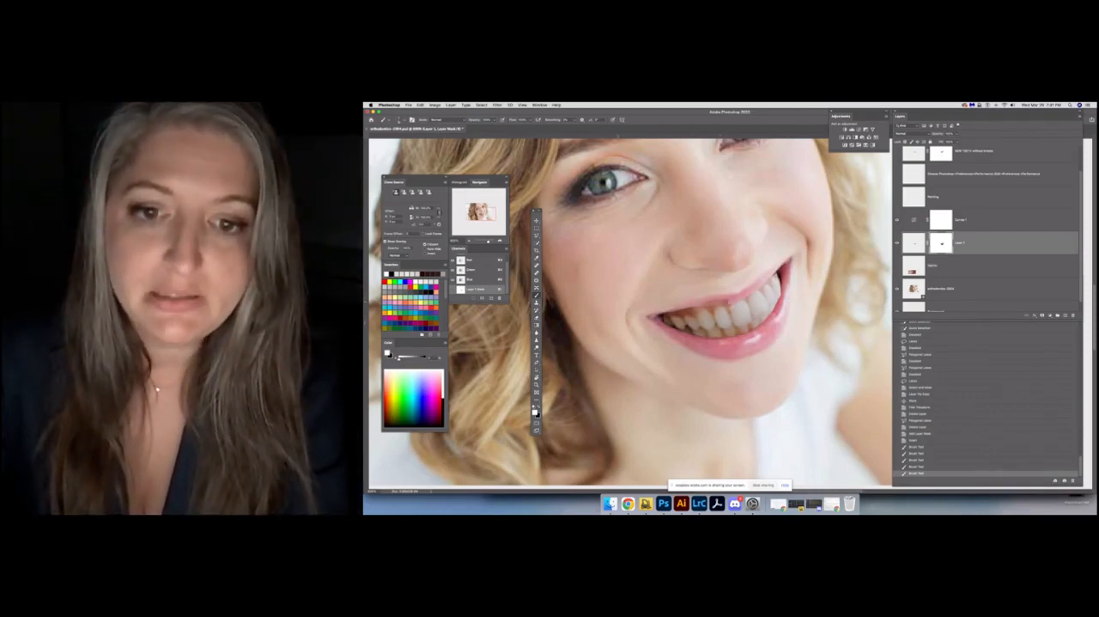
Undo and redo the last mask stroke, and paint black on Layer 1's mask along the lower edge of the teeth
key("super+z")
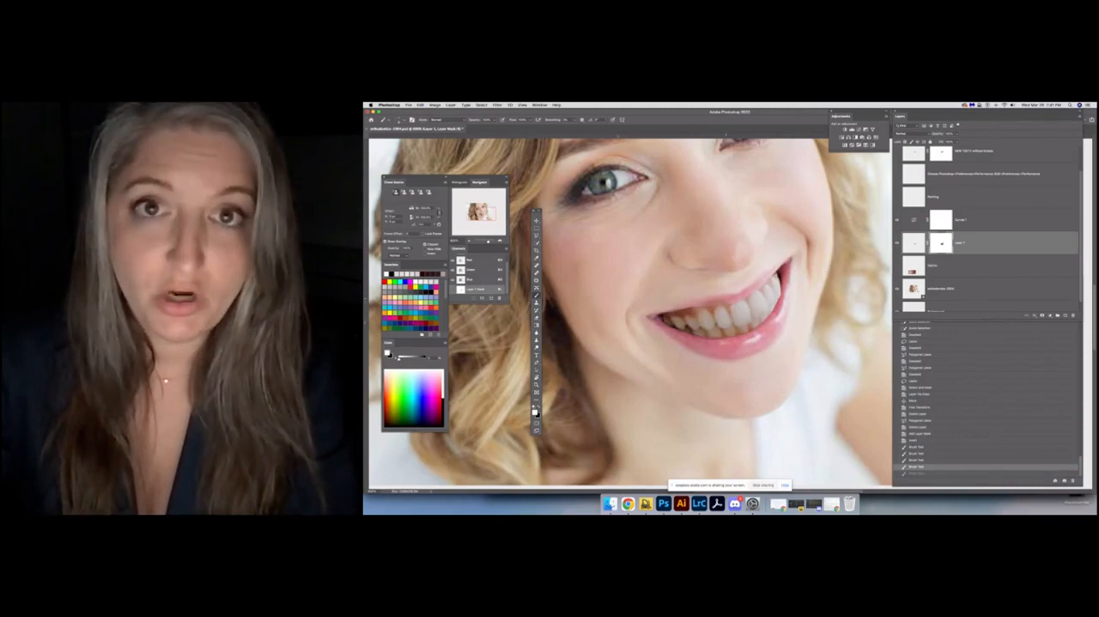
key("super+shift+z")
key("super+z")
key("x")
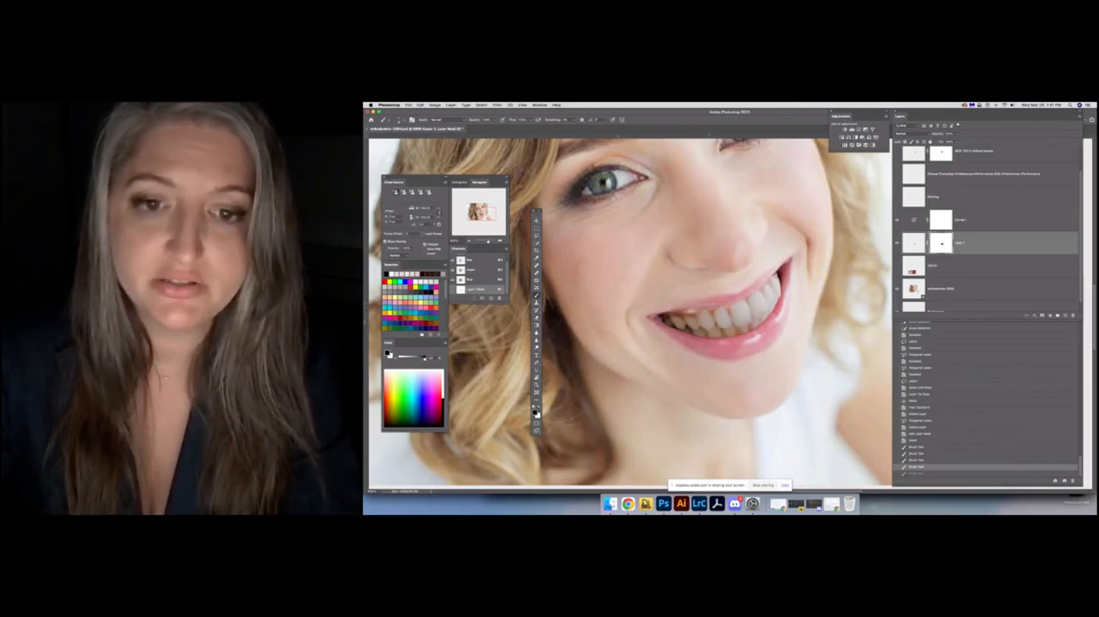
key("super+shift+z")
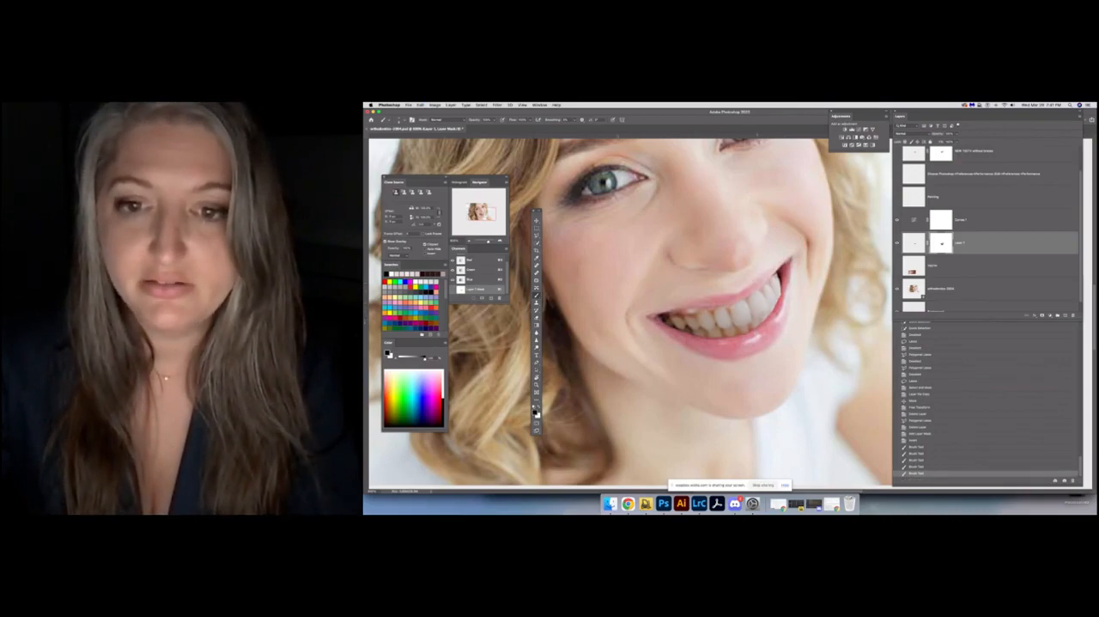
left_click_drag(758, 322, 762, 320)
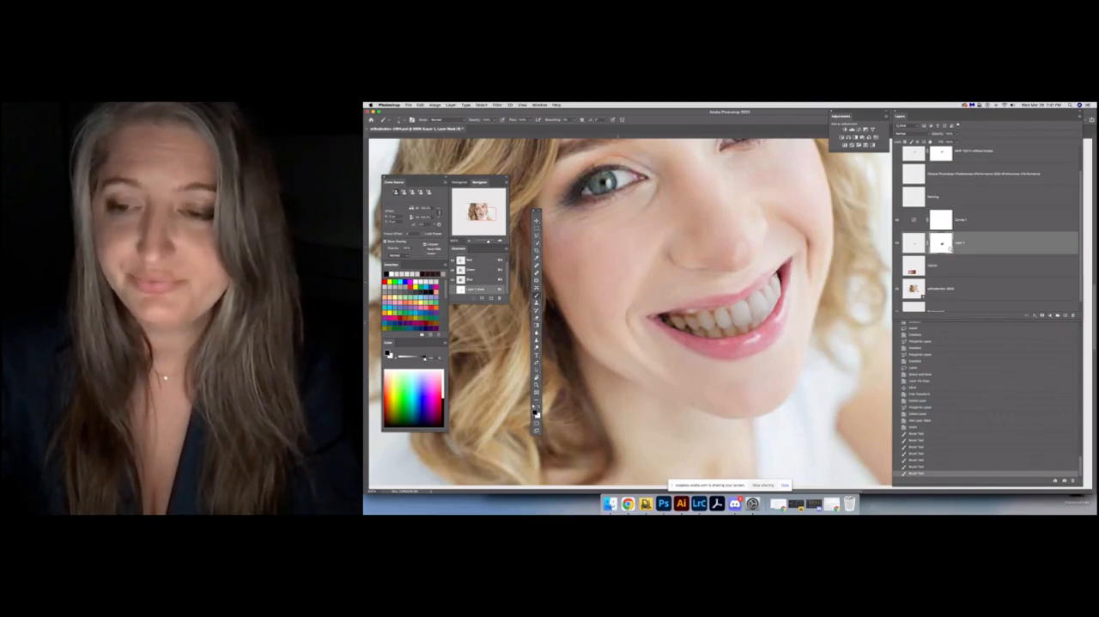
Try erasing parts of the teeth directly on Layer 1's image, and revert to the last mask brush stroke in the history
left_click(914, 243)
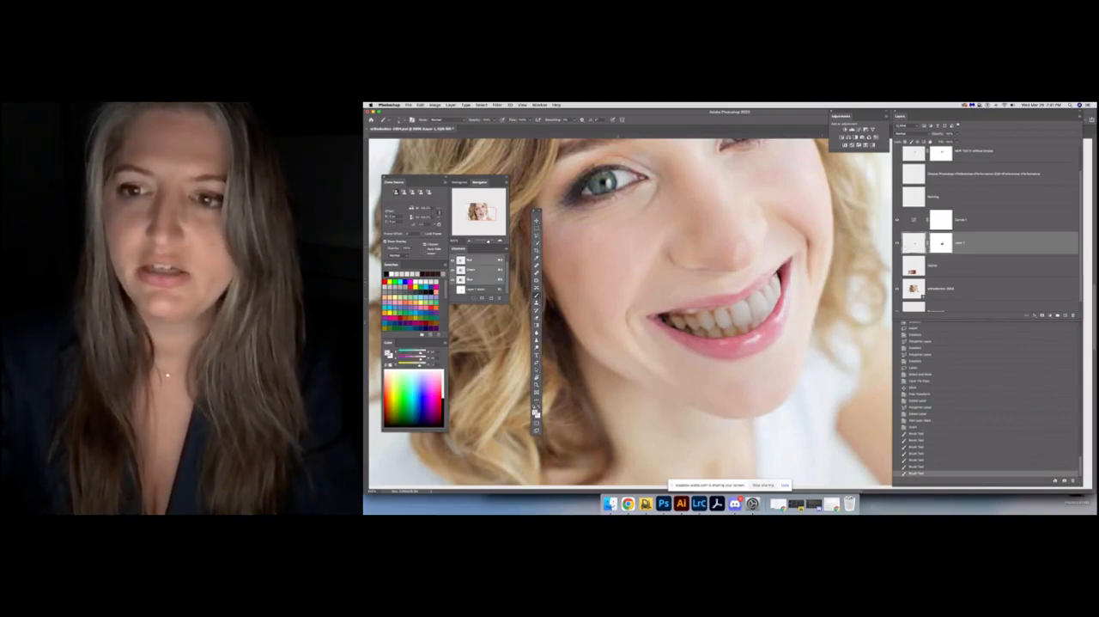
left_click(536, 319)
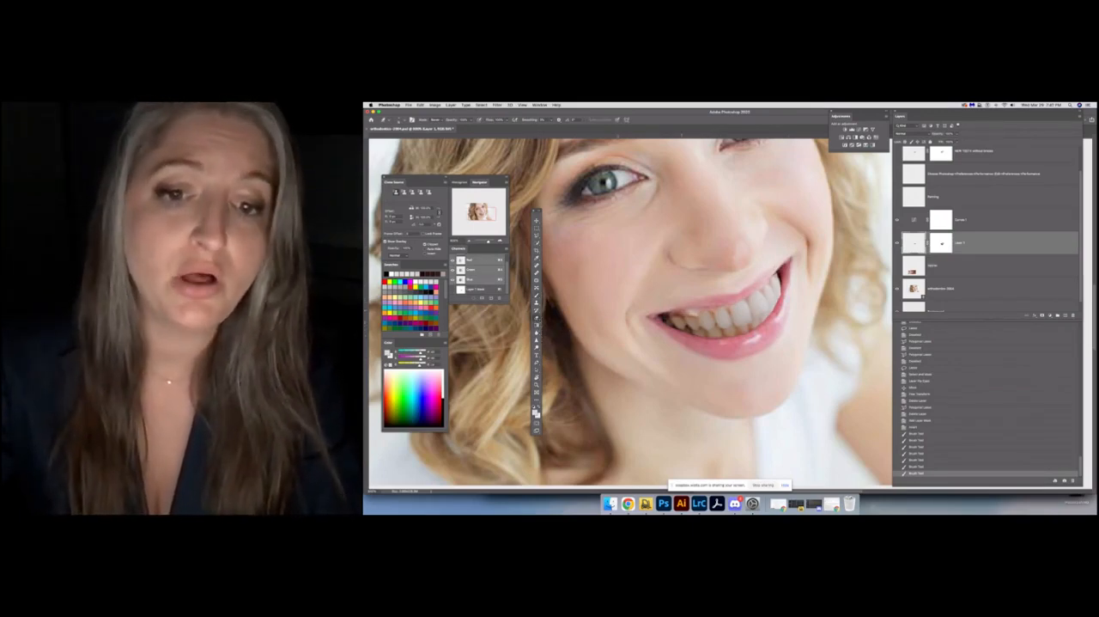
left_click_drag(687, 324, 723, 323)
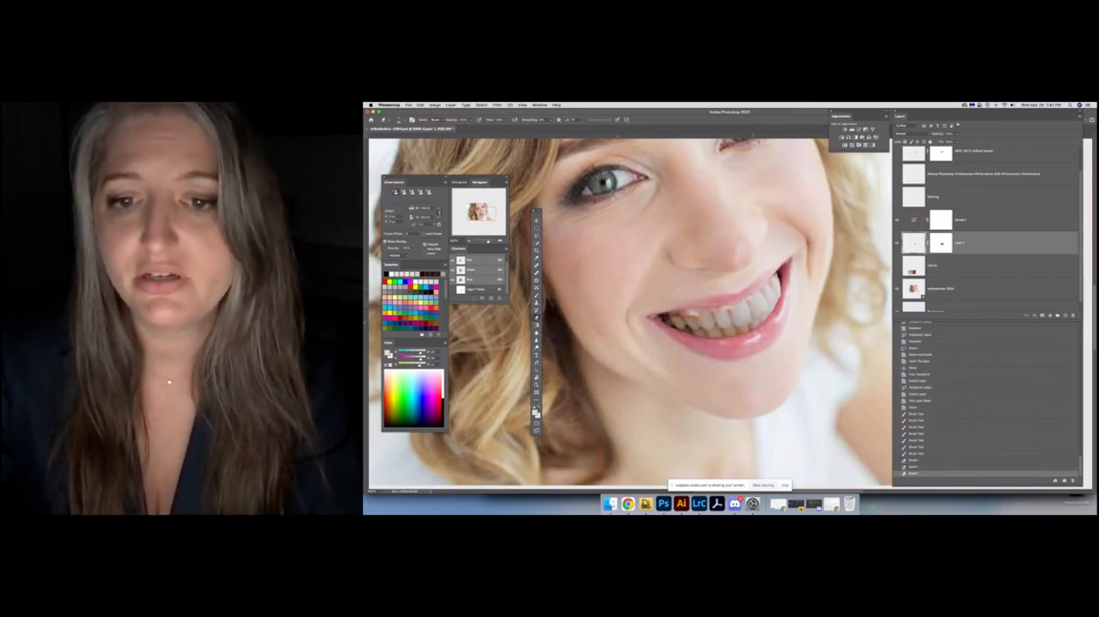
mouse_move(781, 280)
left_mouse_down()
mouse_move(762, 321)
mouse_move(713, 329)
left_mouse_up()
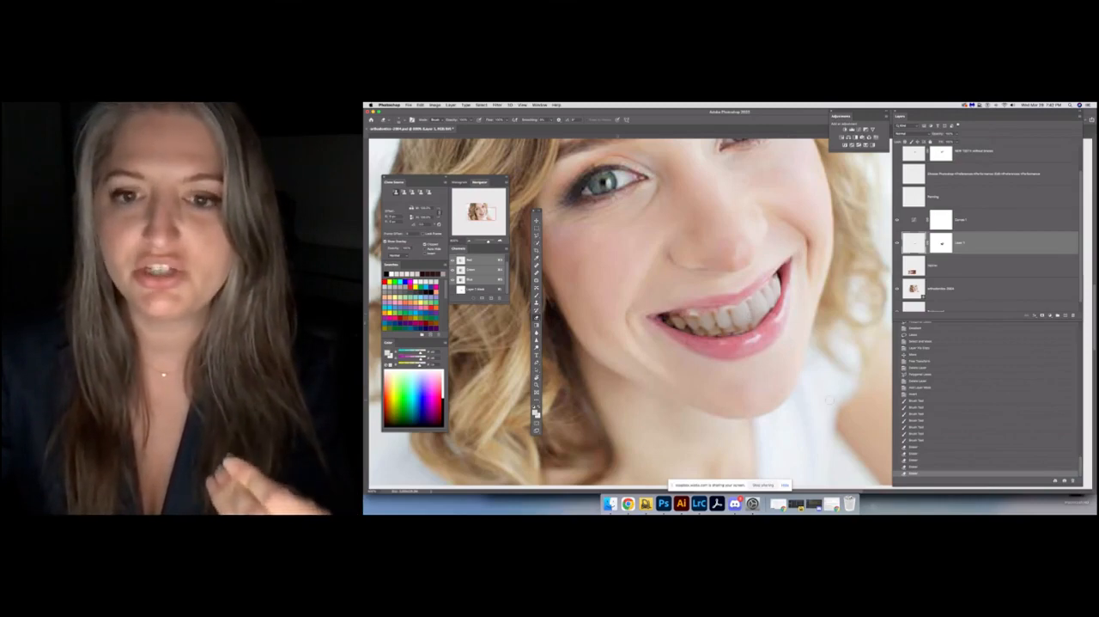
left_click(928, 442)
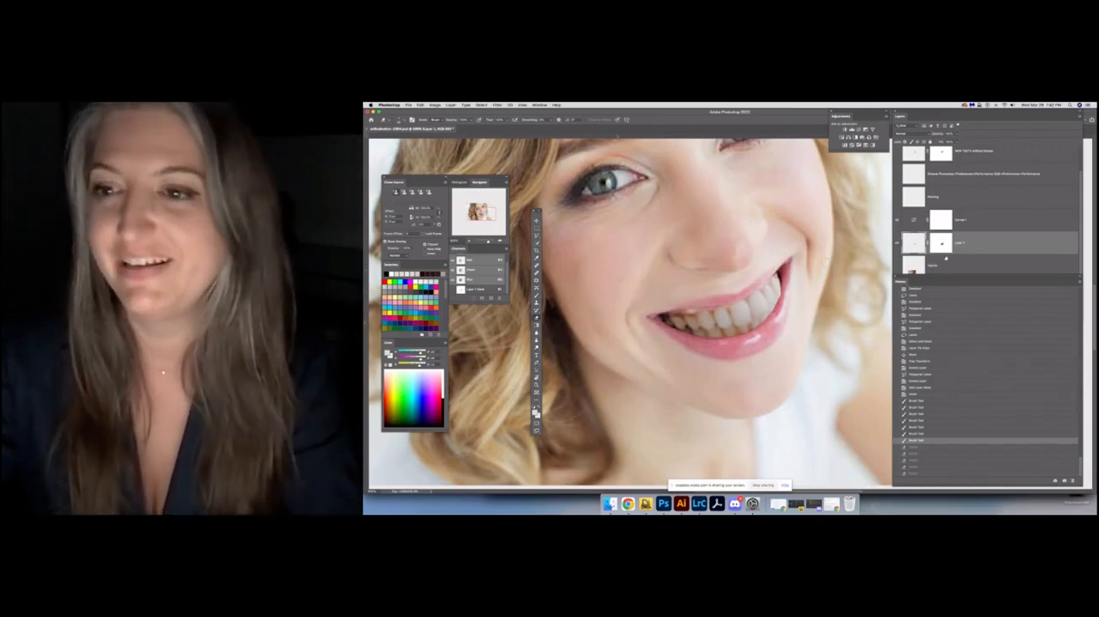
Rename the masked Layer 1 as NEW TEETH
double_click(961, 244)
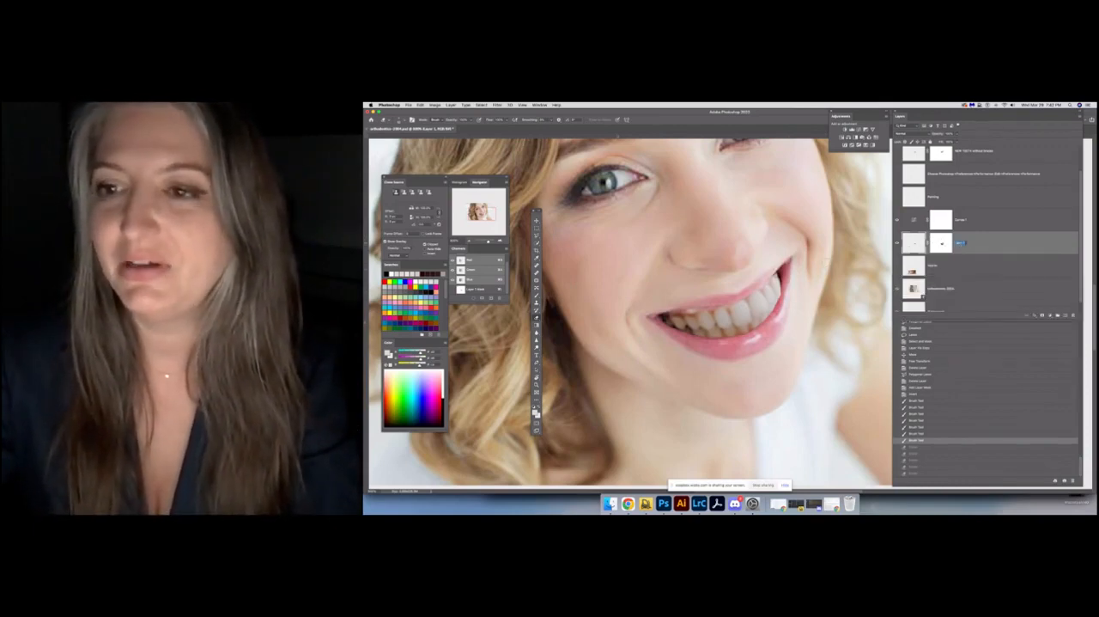
type("N")
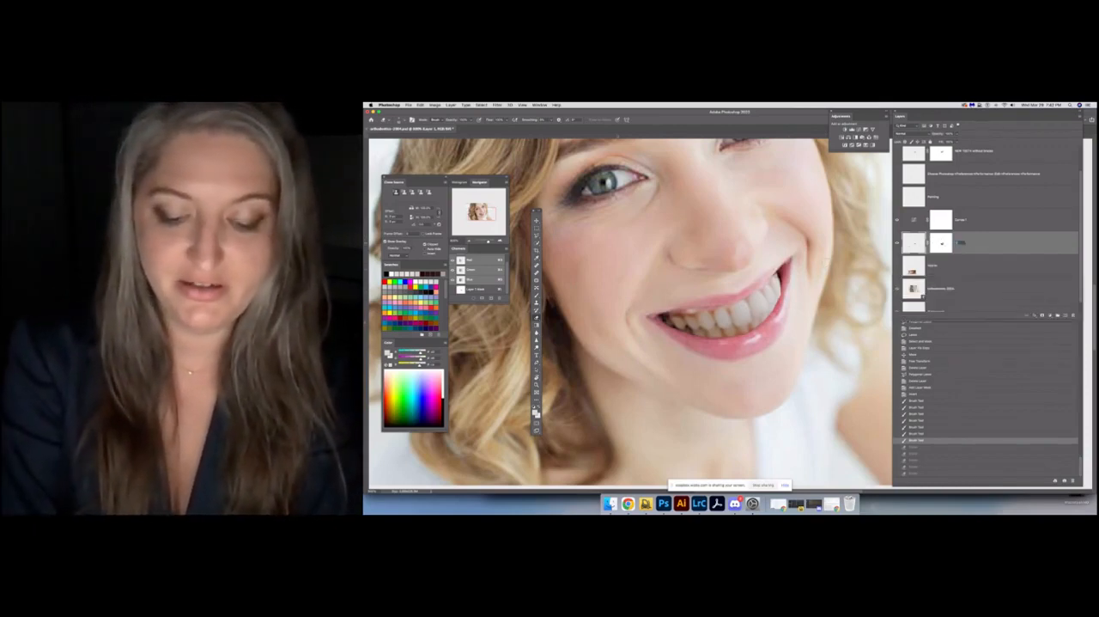
key("Return")
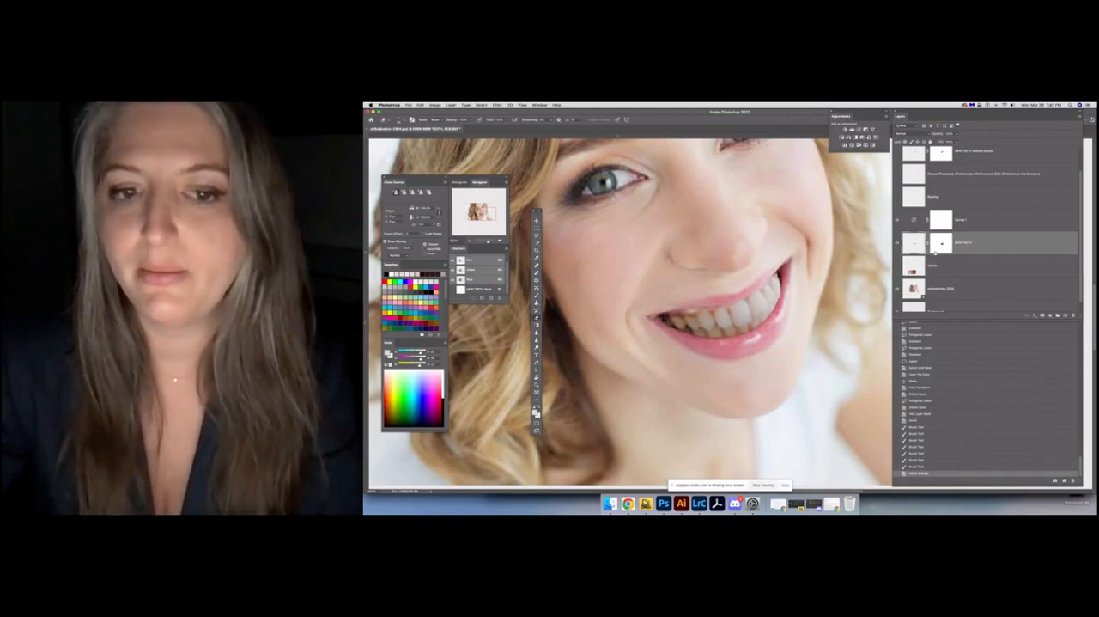
Examine how the new teeth look in the whole portrait, from a distance and closer up
left_click(537, 221)
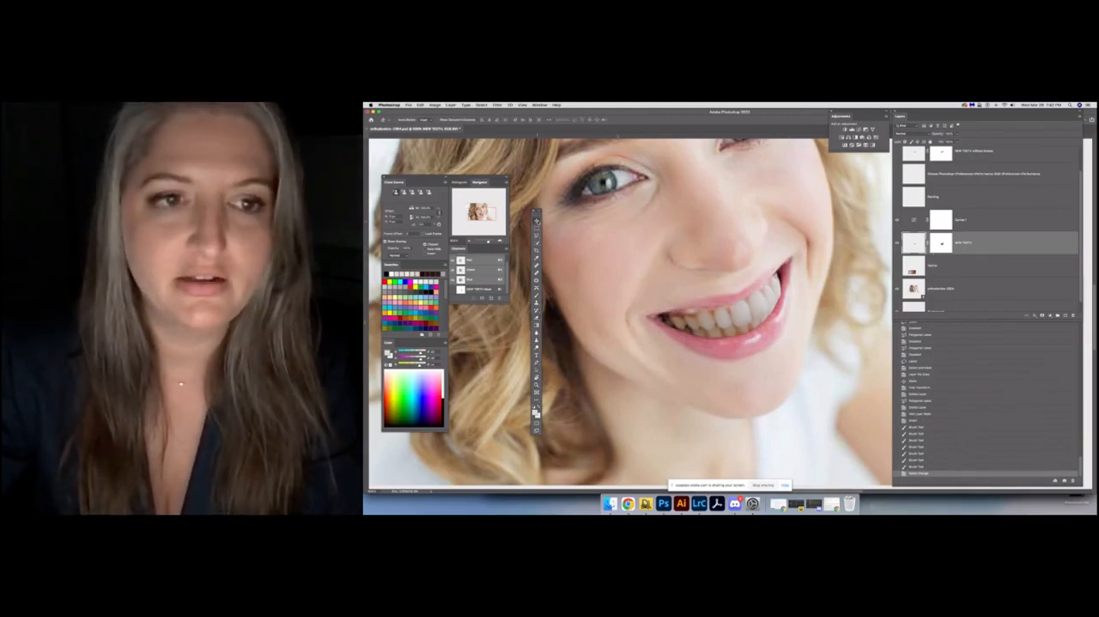
key("super+minus")
key("super+minus")
key("super+minus")
key("super+minus")
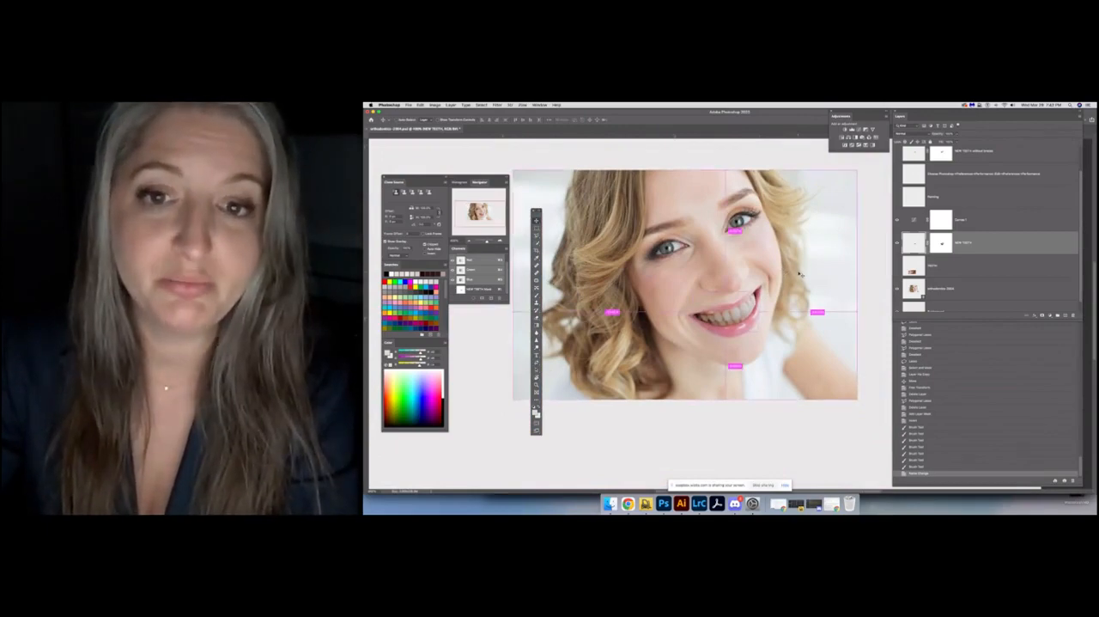
key("super+plus")
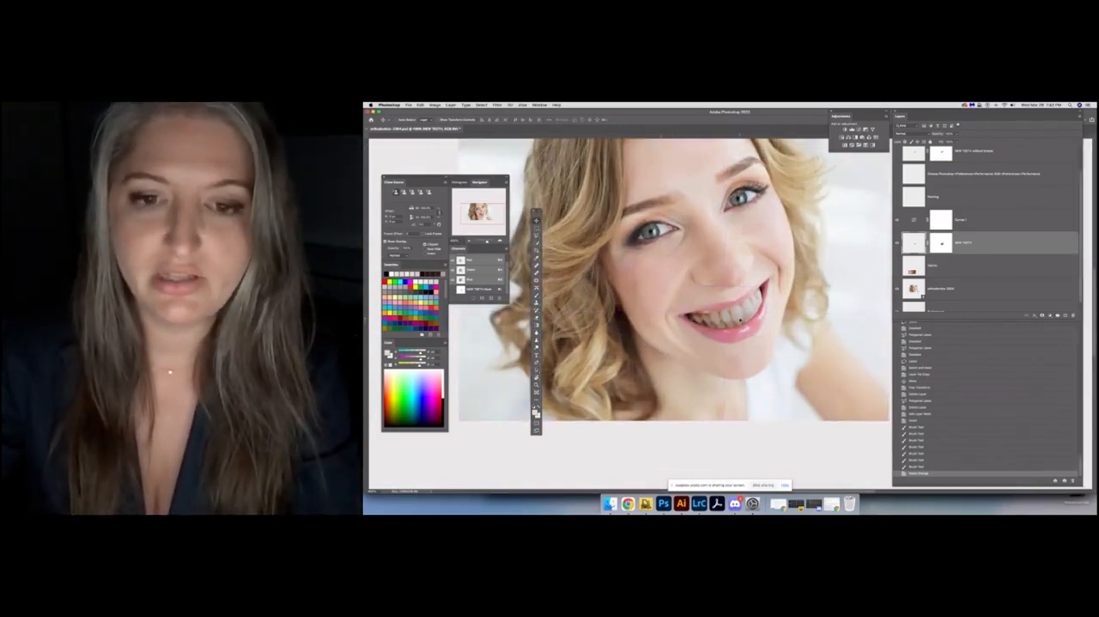
key("super+minus")
key("super+minus")
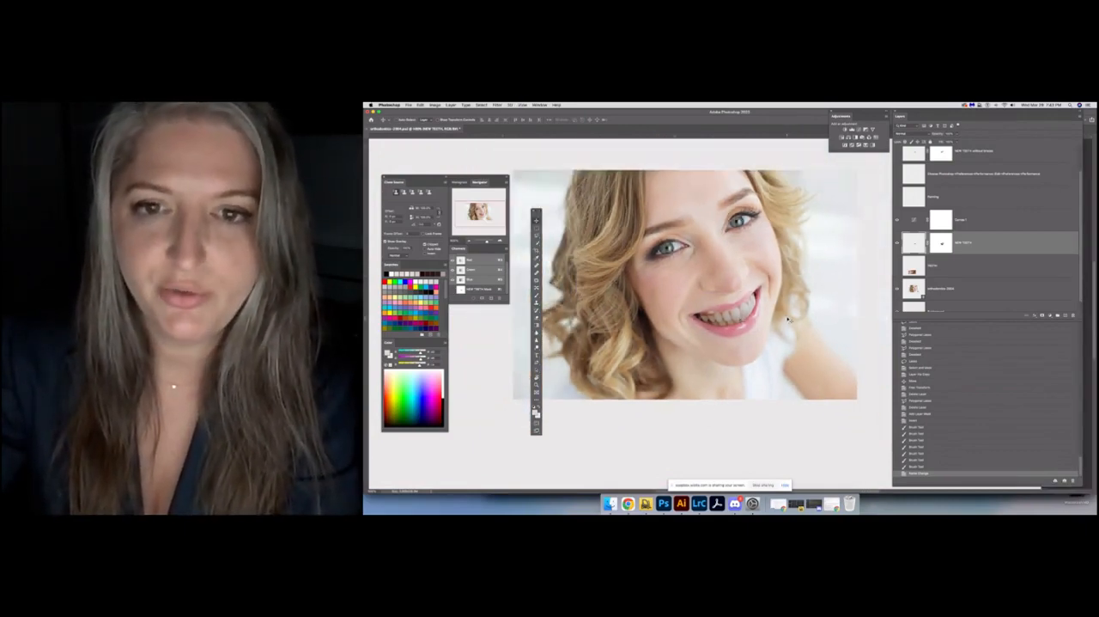
Delete the Curves adjustment layer above the NEW TEETH layer
left_click(981, 224)
key("BackSpace")
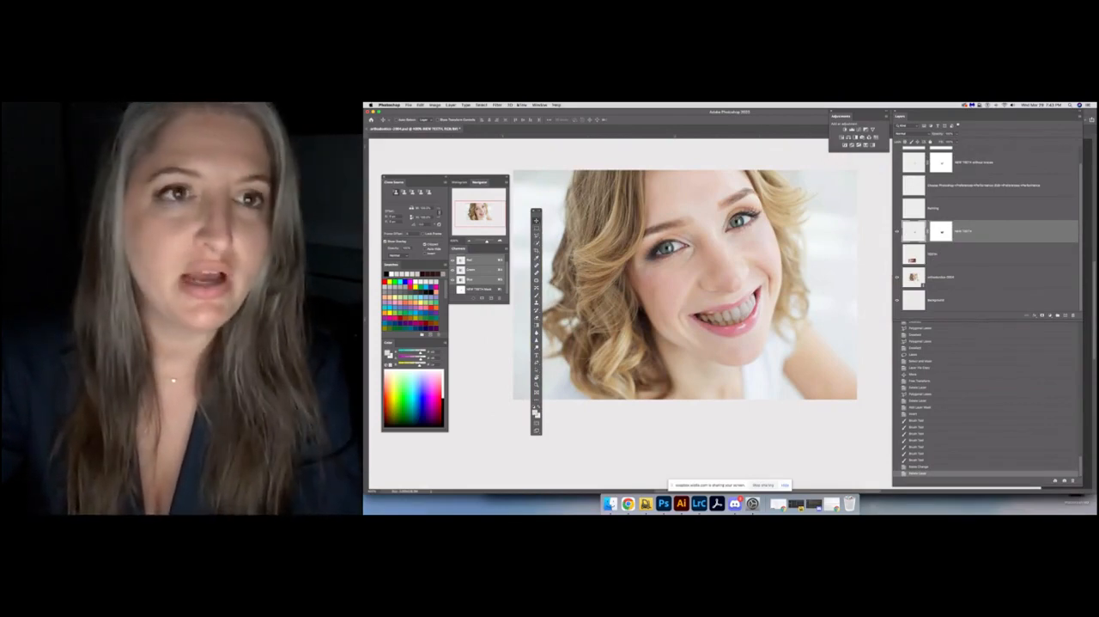
left_click(522, 104)
mouse_move(539, 105)
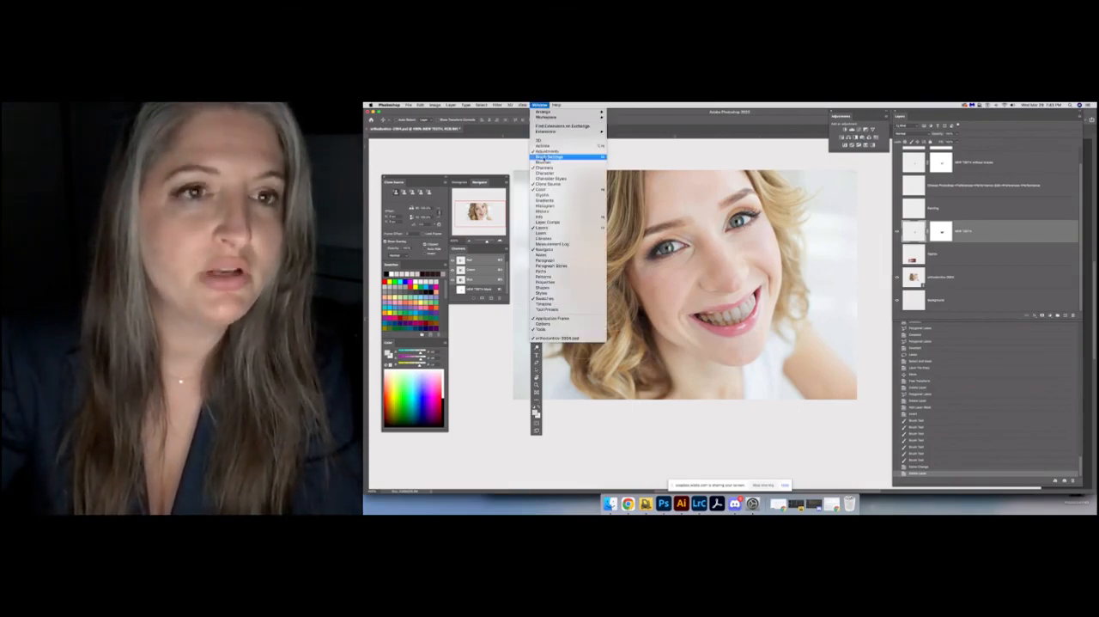
left_click(642, 120)
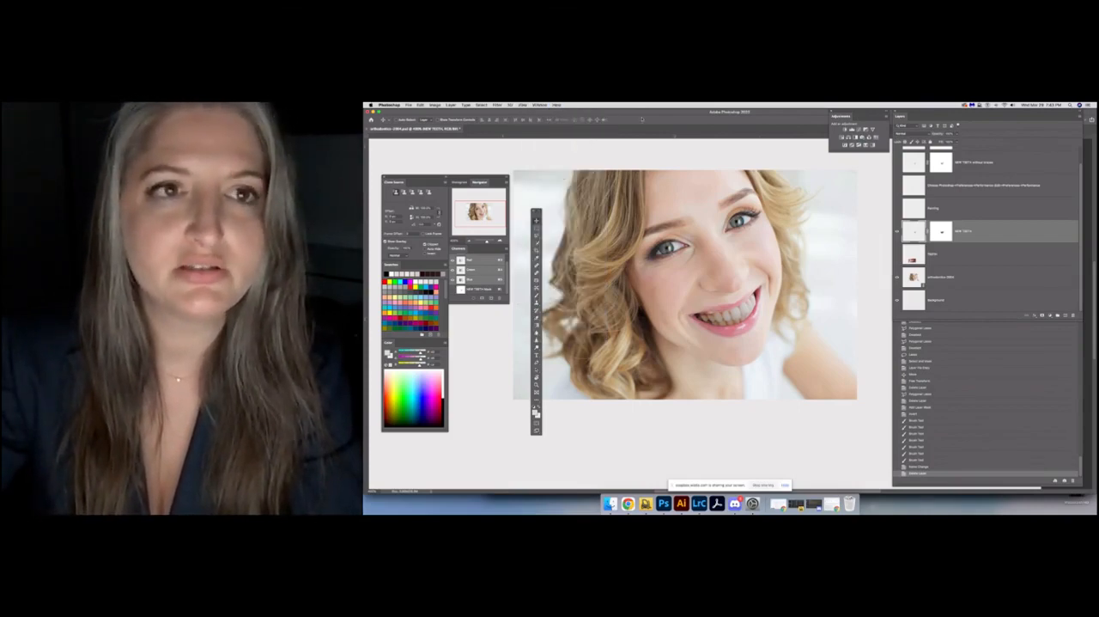
mouse_move(839, 116)
left_mouse_down()
mouse_move(822, 150)
mouse_move(844, 148)
mouse_move(833, 148)
mouse_move(835, 128)
mouse_move(890, 124)
mouse_move(1076, 136)
mouse_move(929, 147)
mouse_move(840, 127)
left_mouse_up()
left_click(537, 104)
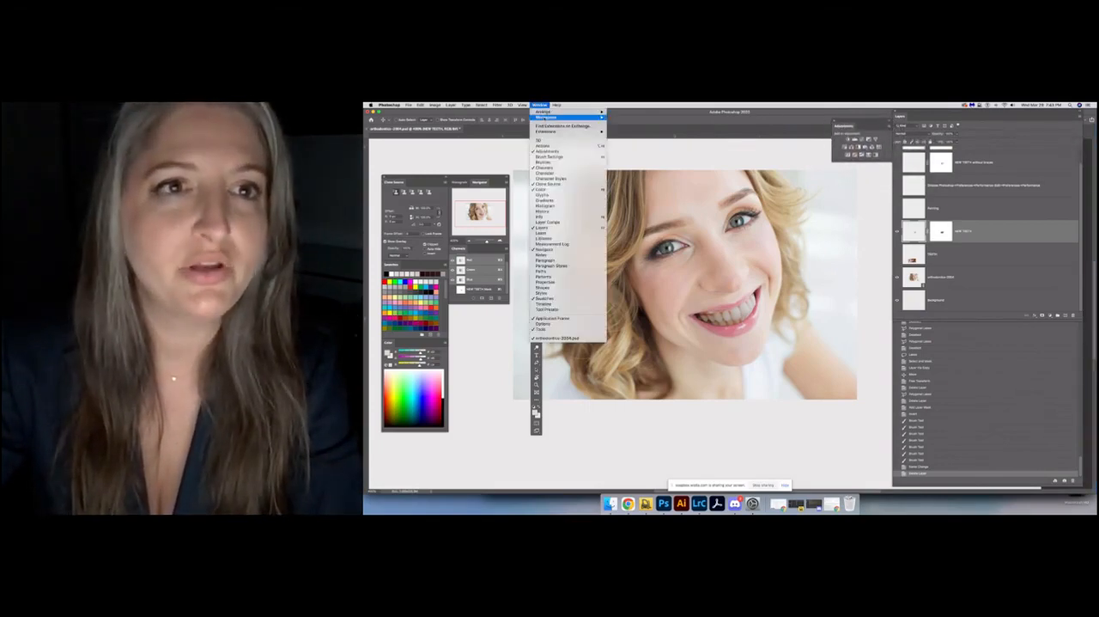
left_click(546, 104)
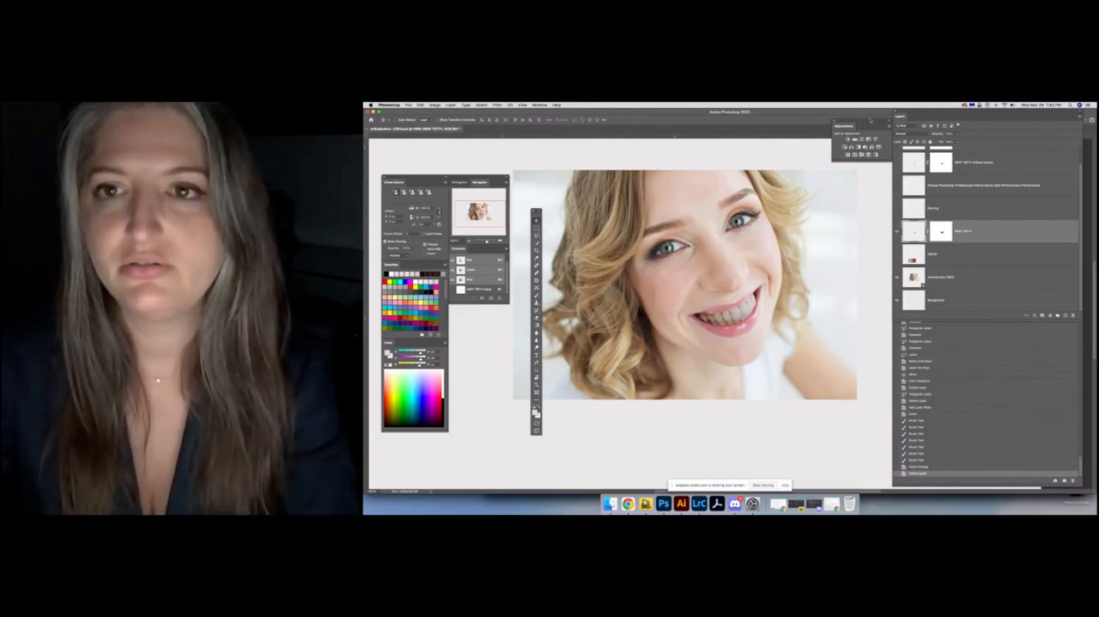
left_click_drag(849, 125, 849, 115)
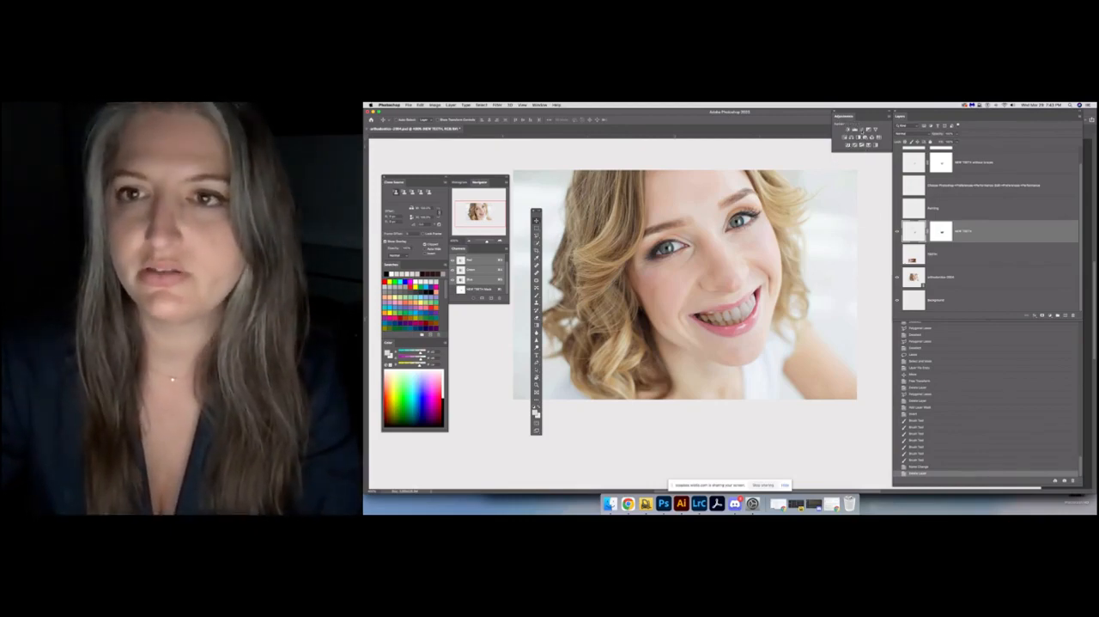
Add a Curves adjustment layer clipped to the NEW TEETH layer and raise the middle of its curve to brighten the teeth
left_click(863, 129)
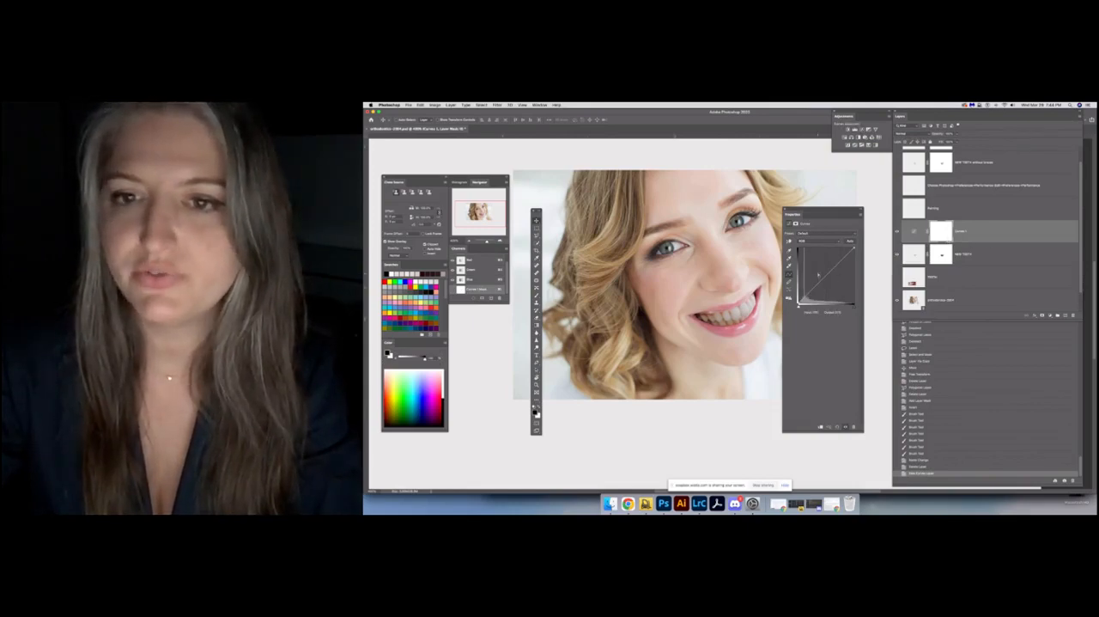
mouse_move(818, 274)
left_mouse_down()
mouse_move(830, 287)
mouse_move(825, 280)
left_mouse_up()
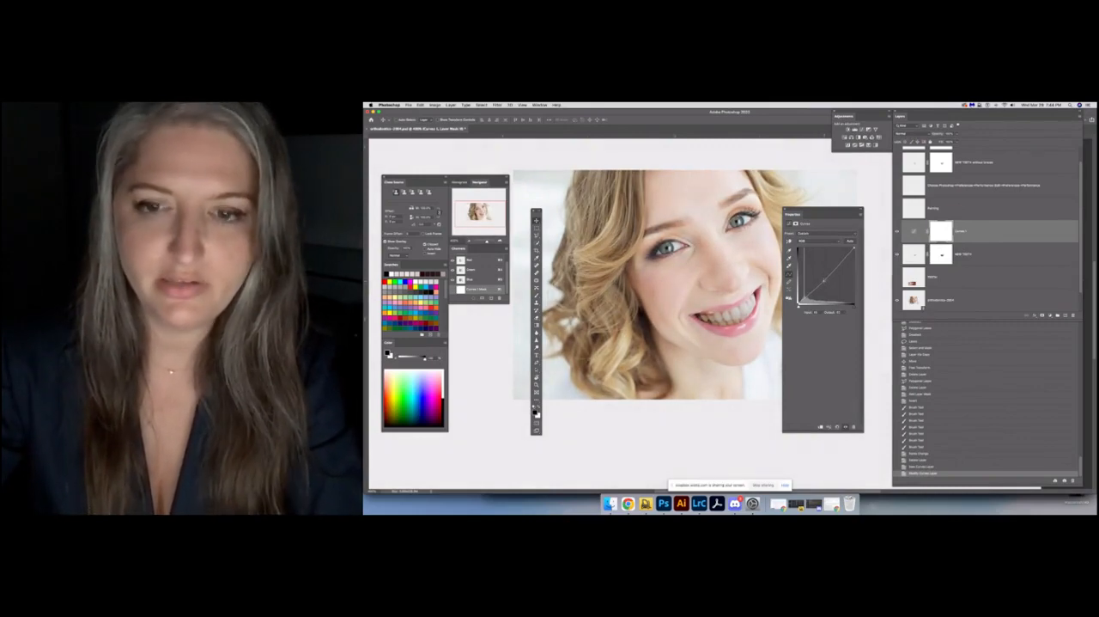
key("super+z")
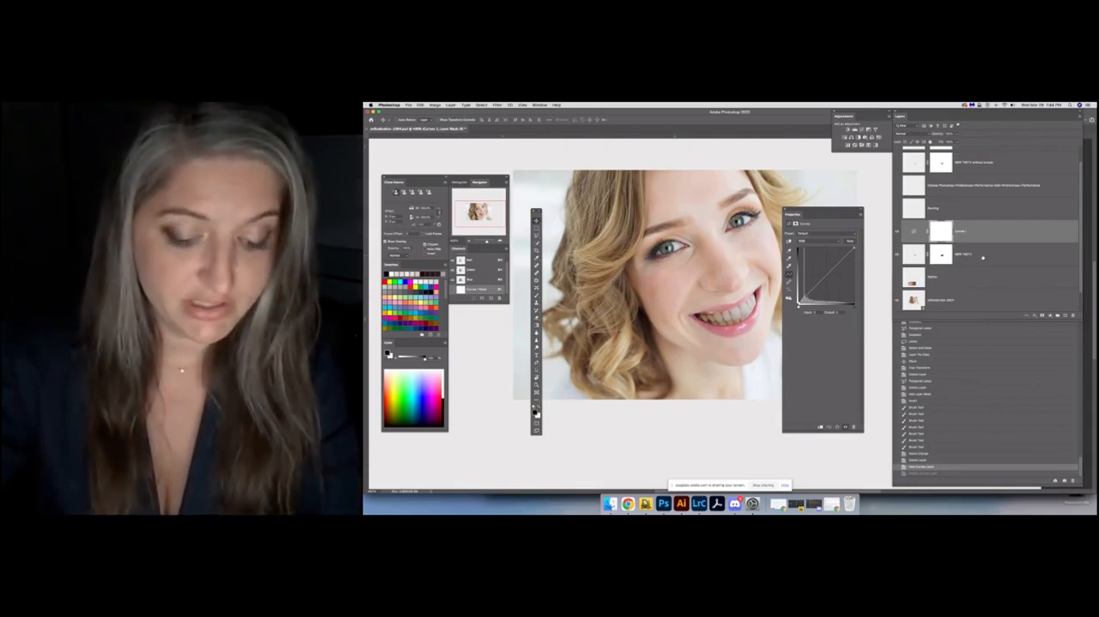
key("super+alt+g")
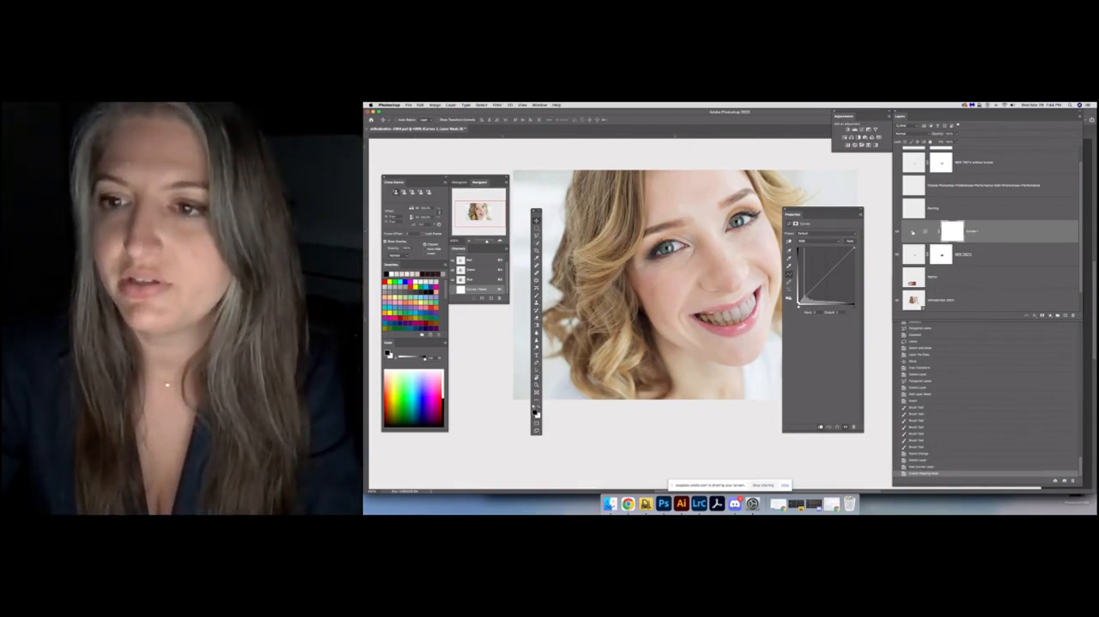
left_click_drag(816, 287, 829, 278)
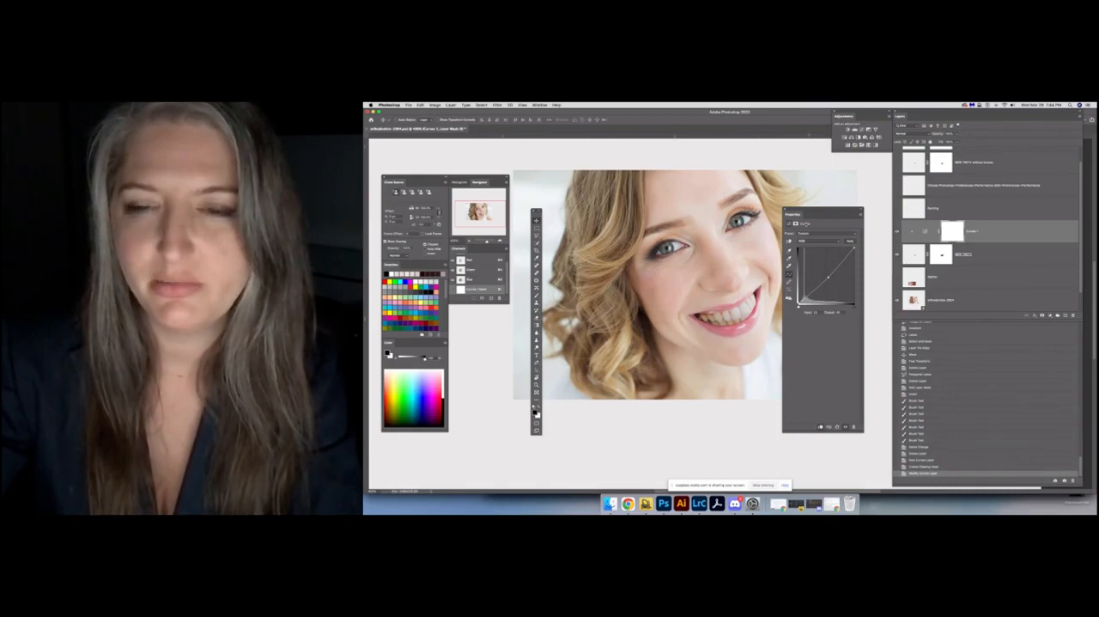
left_click(785, 211)
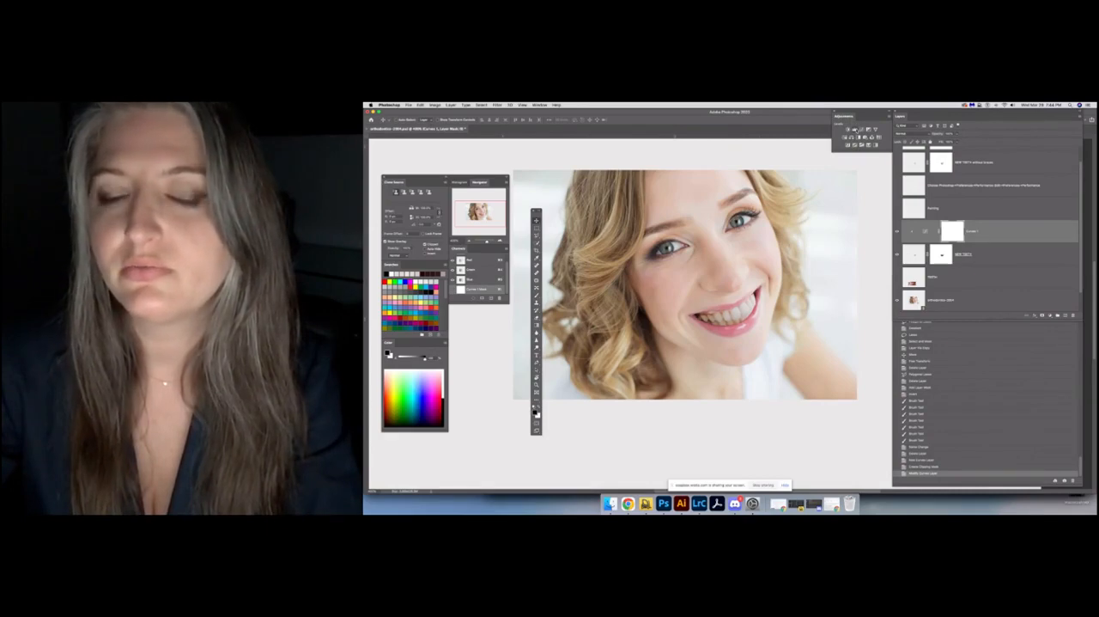
Add a Levels adjustment layer clipped to the NEW TEETH layer and brighten the teeth's highlights and midtones
left_click(854, 129)
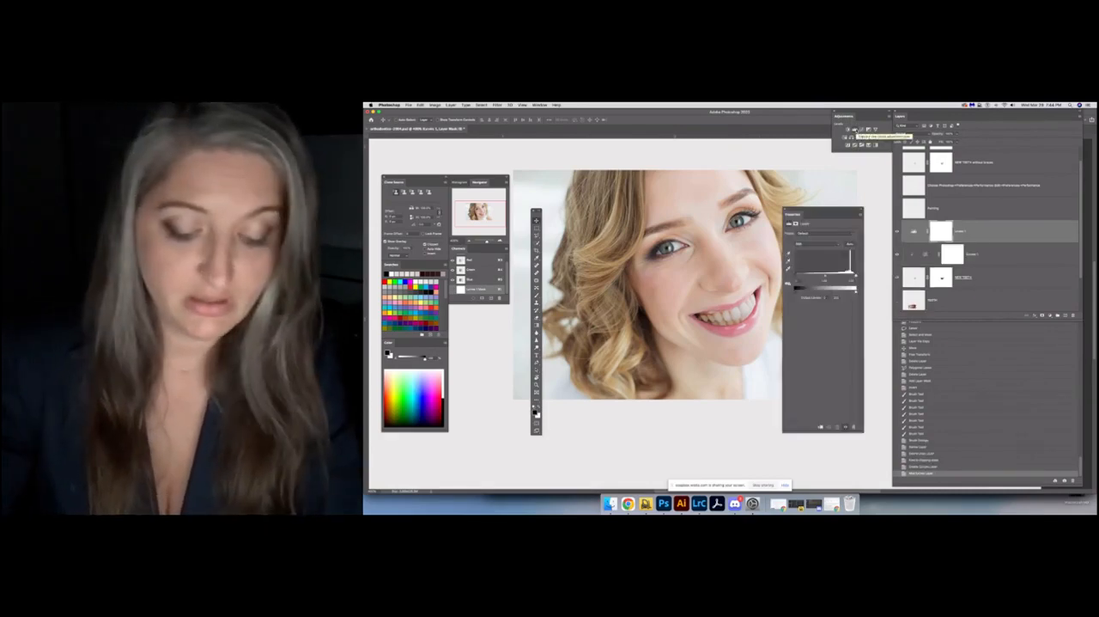
key("alt+super+g")
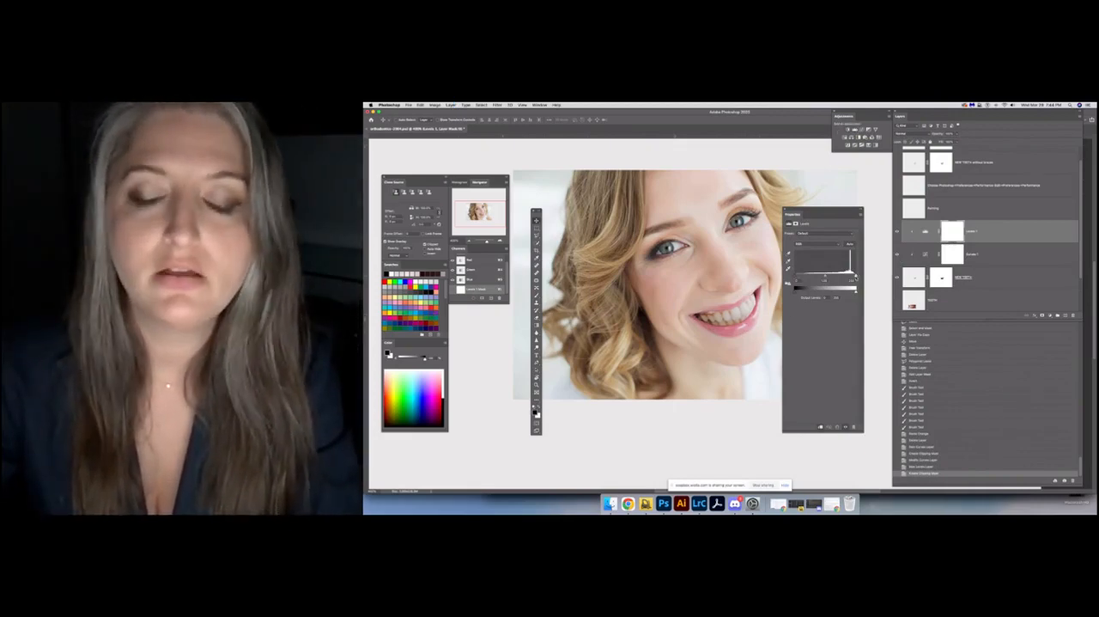
left_click_drag(857, 277, 855, 277)
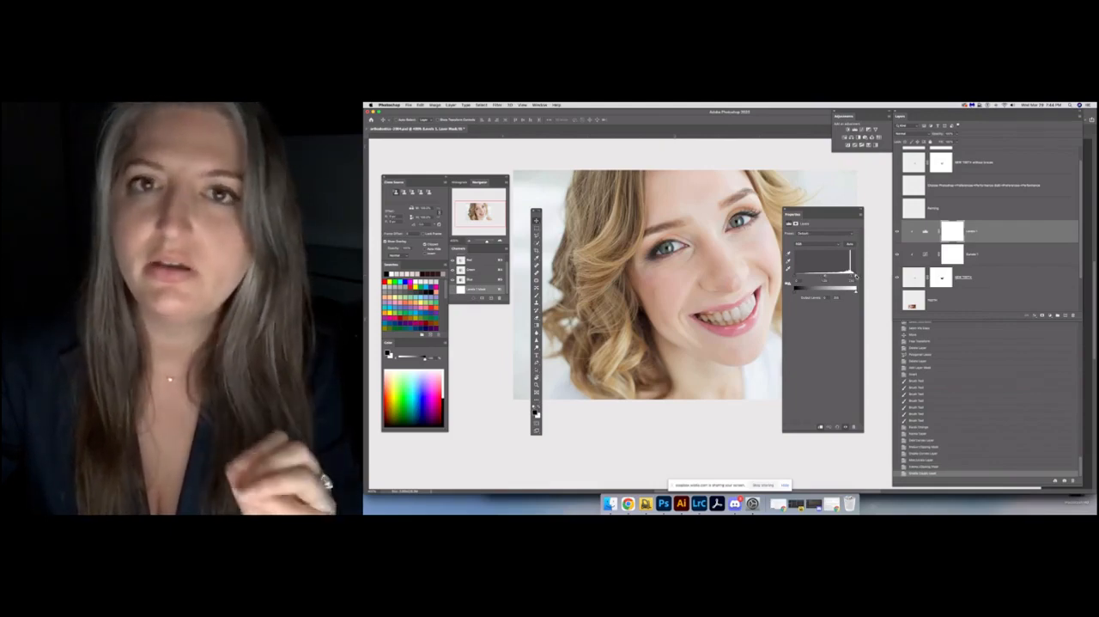
left_click_drag(856, 276, 851, 279)
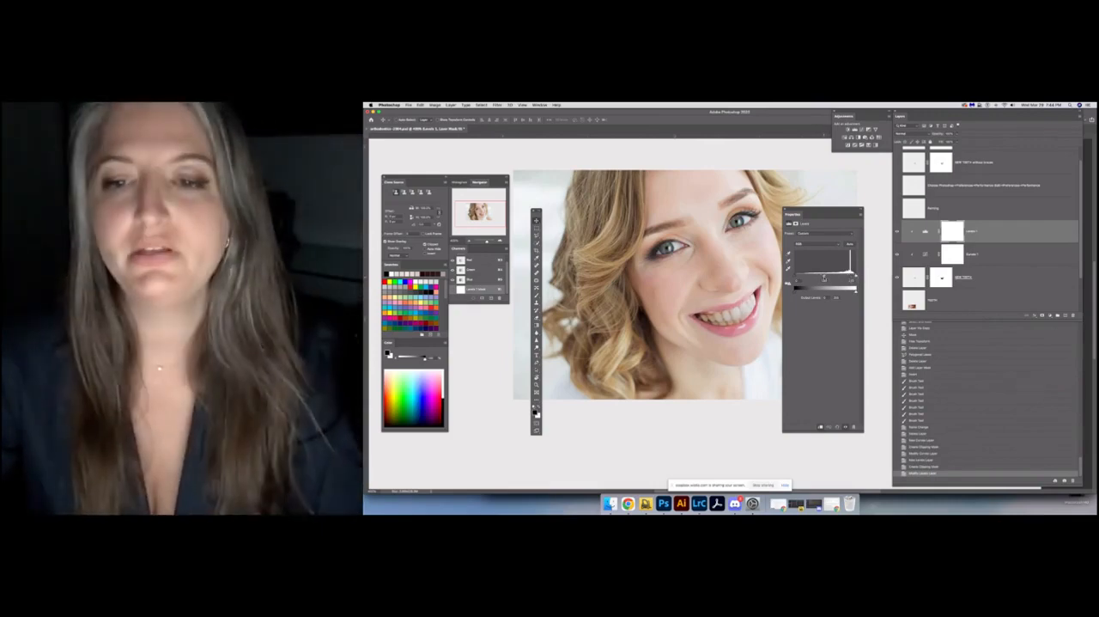
left_click_drag(825, 277, 820, 277)
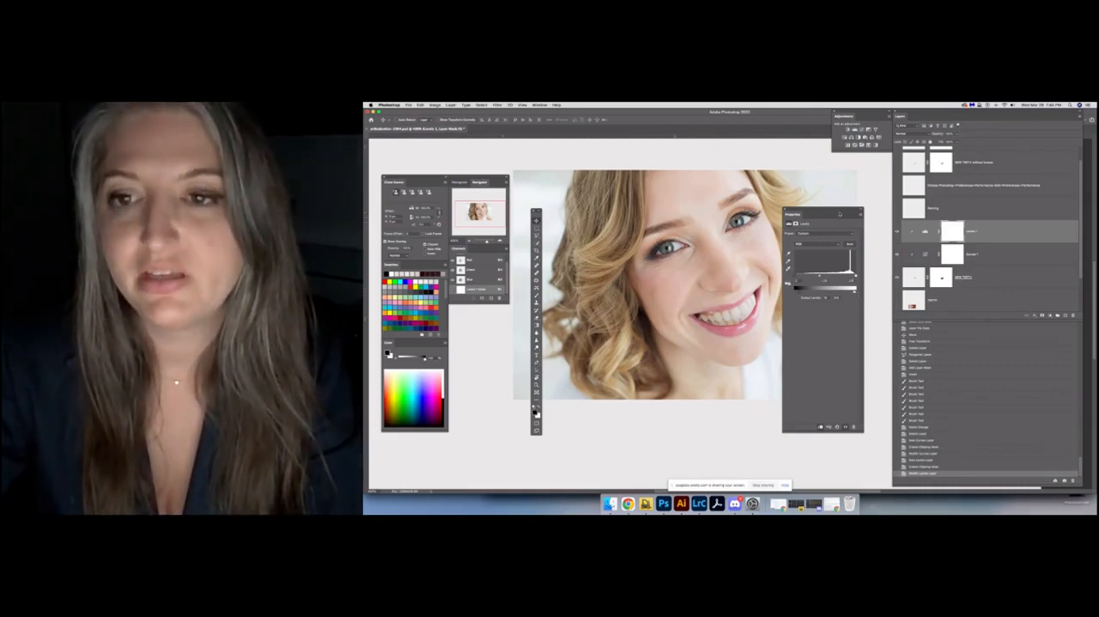
Check the teeth against the face and darken the Levels midtones slightly to tone down the whitening
left_click_drag(841, 211, 852, 202)
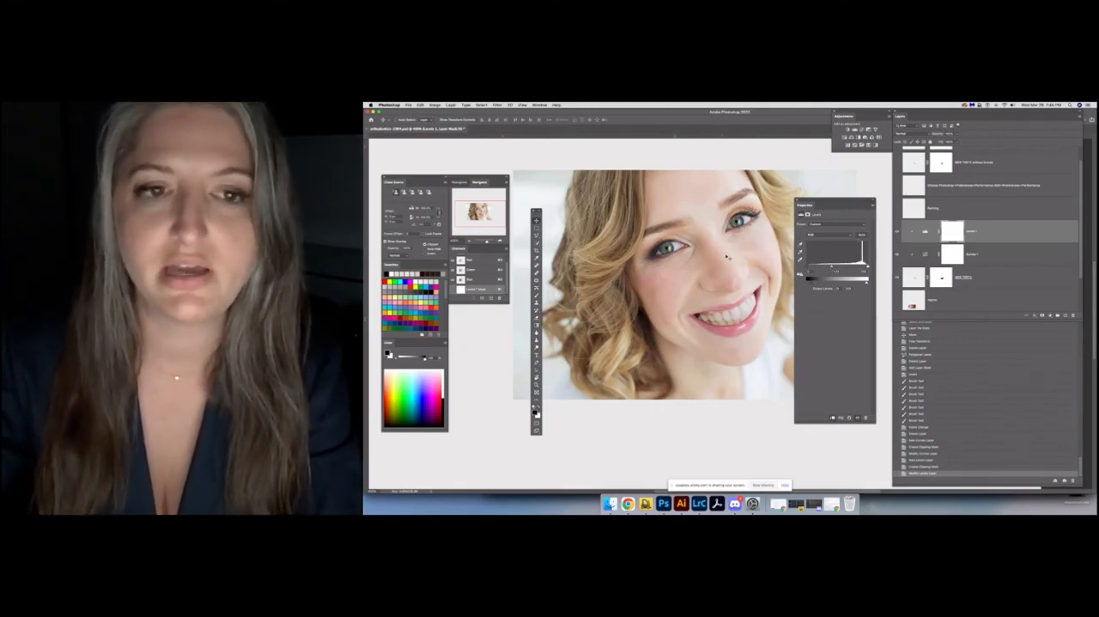
key("super+minus")
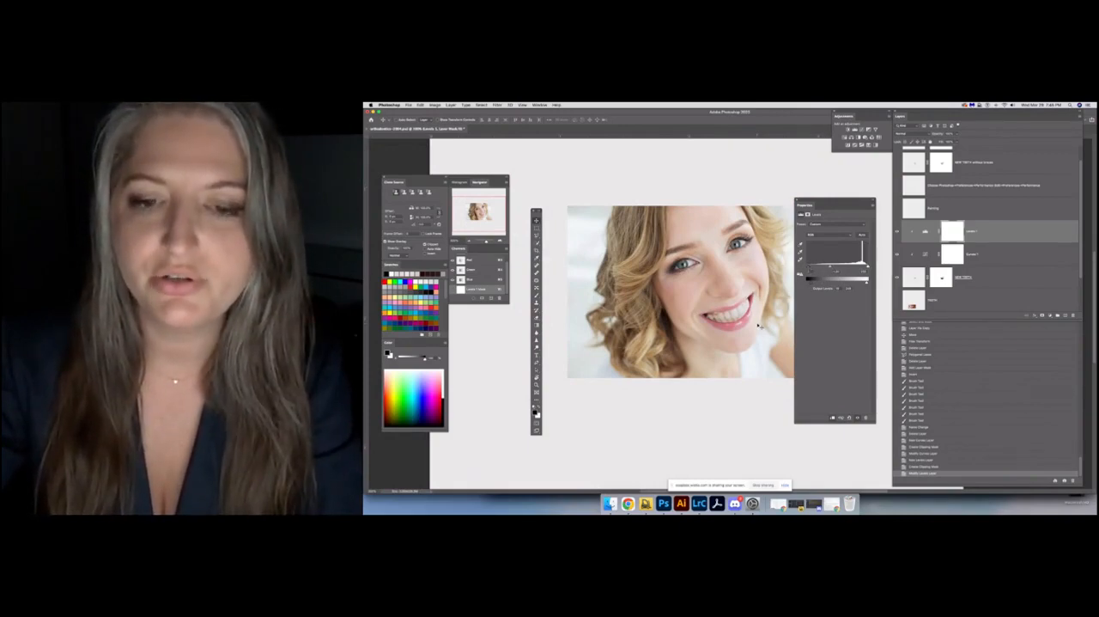
key("super+equal")
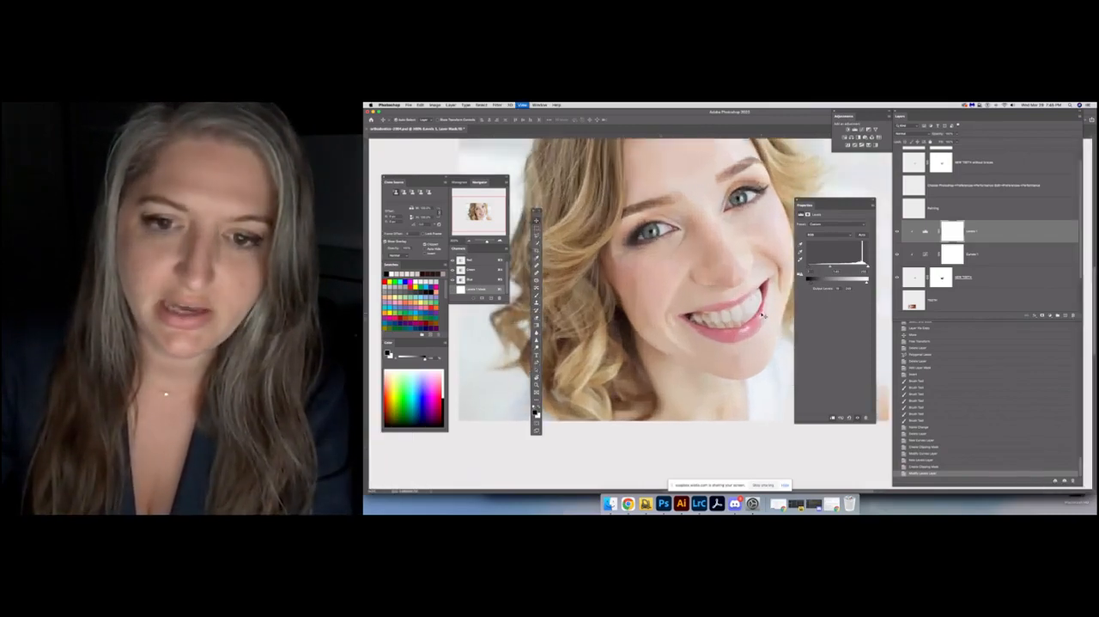
key("super+equal")
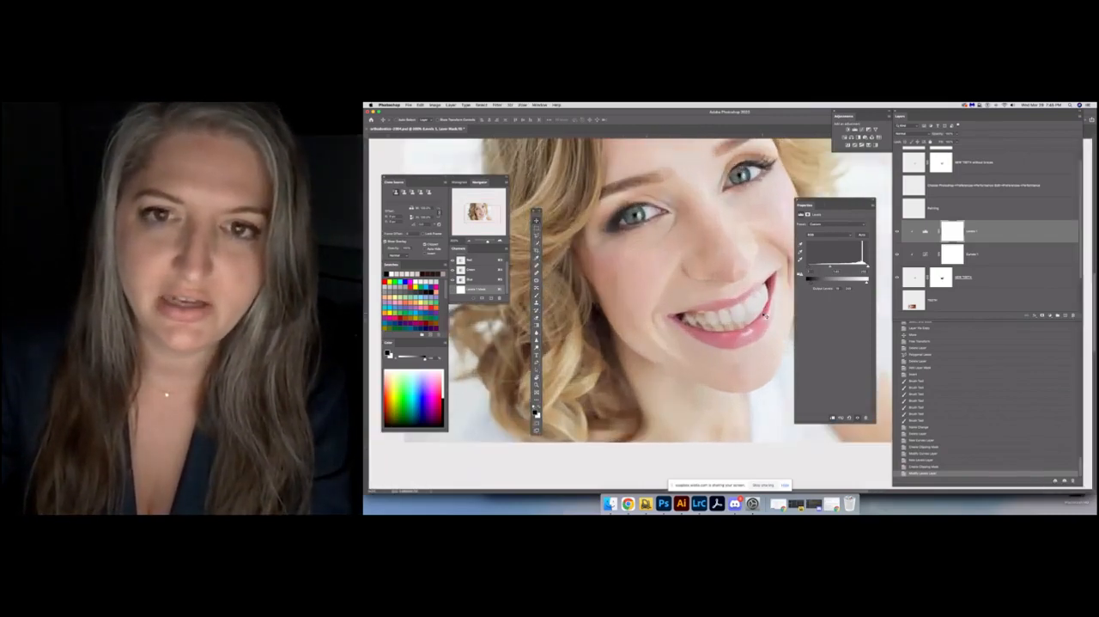
key("super+minus")
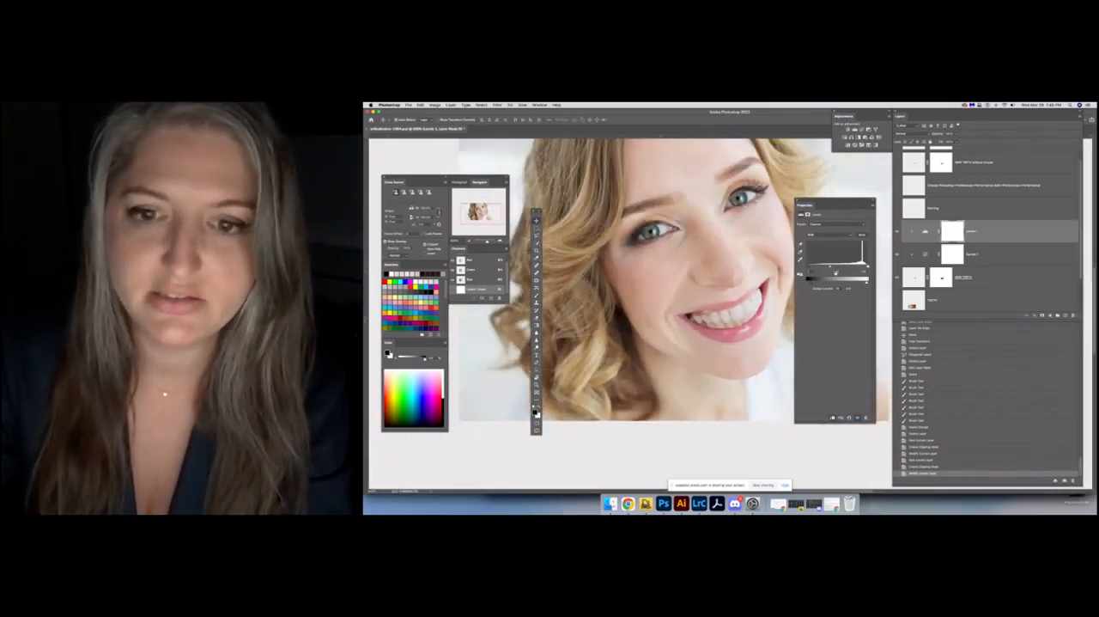
key("super+equal")
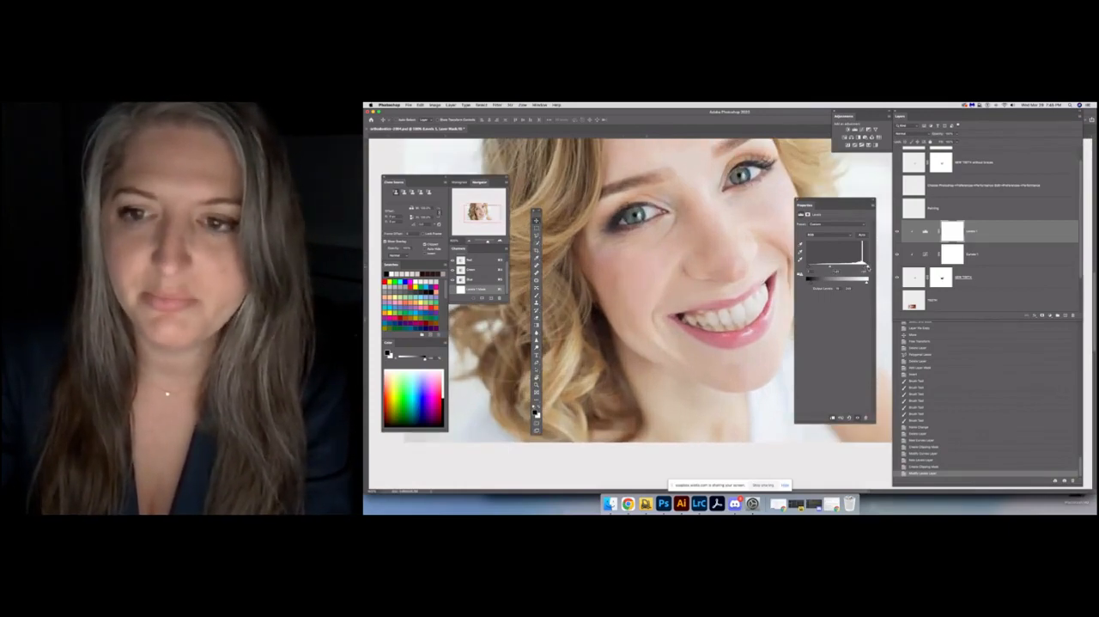
left_click_drag(832, 269, 835, 268)
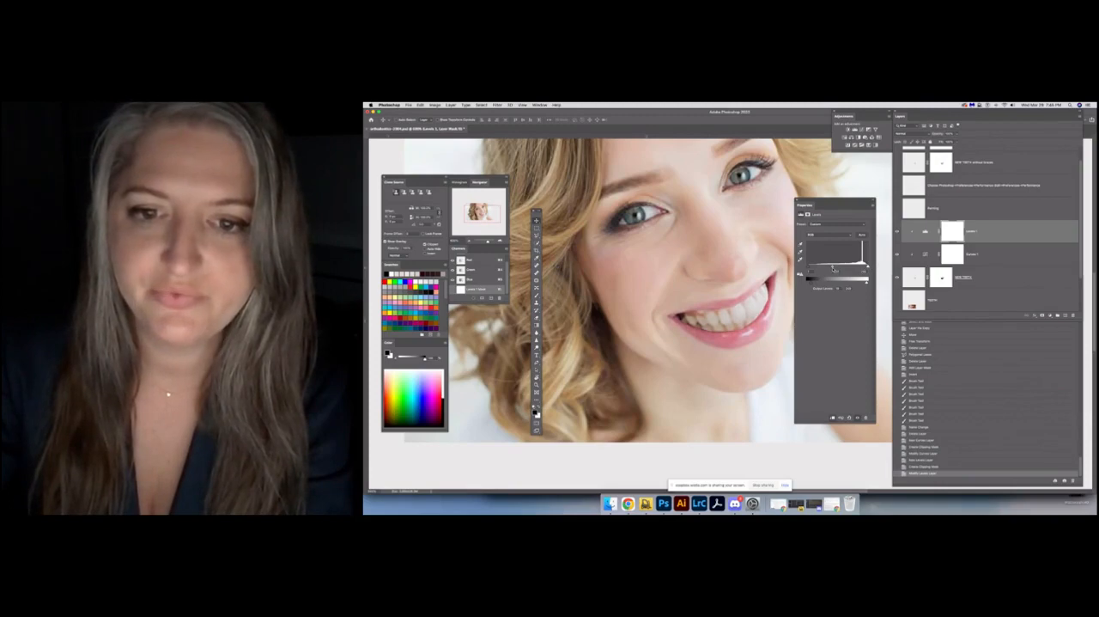
Examine how the brightened teeth blend into the whole portrait, from a distance and closer up
key("super+minus")
key("super+minus")
key("super+minus")
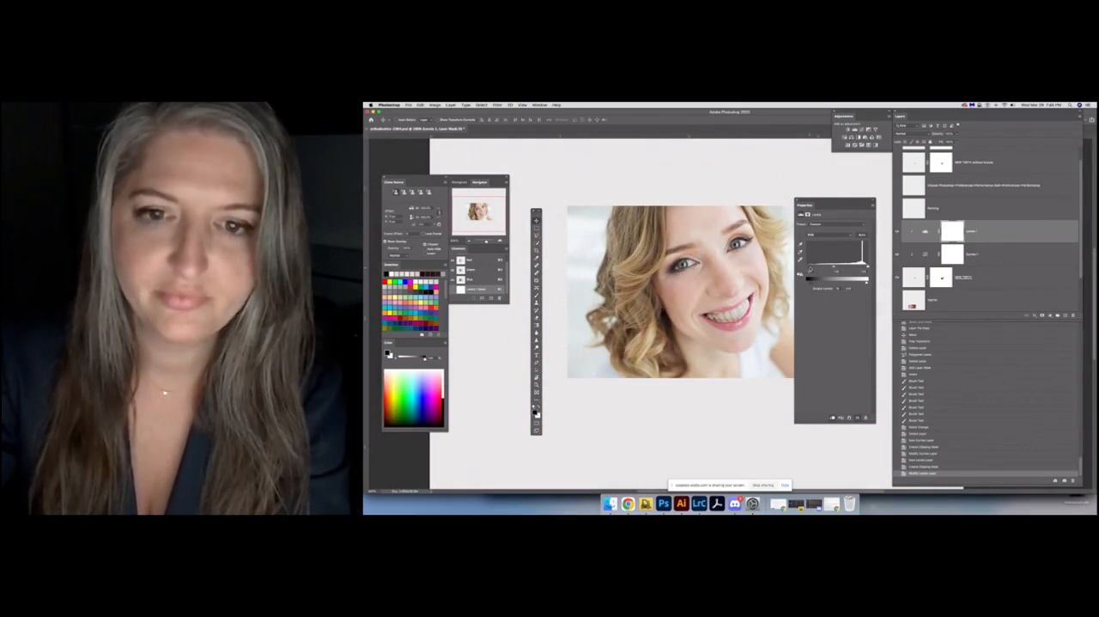
left_click(798, 202)
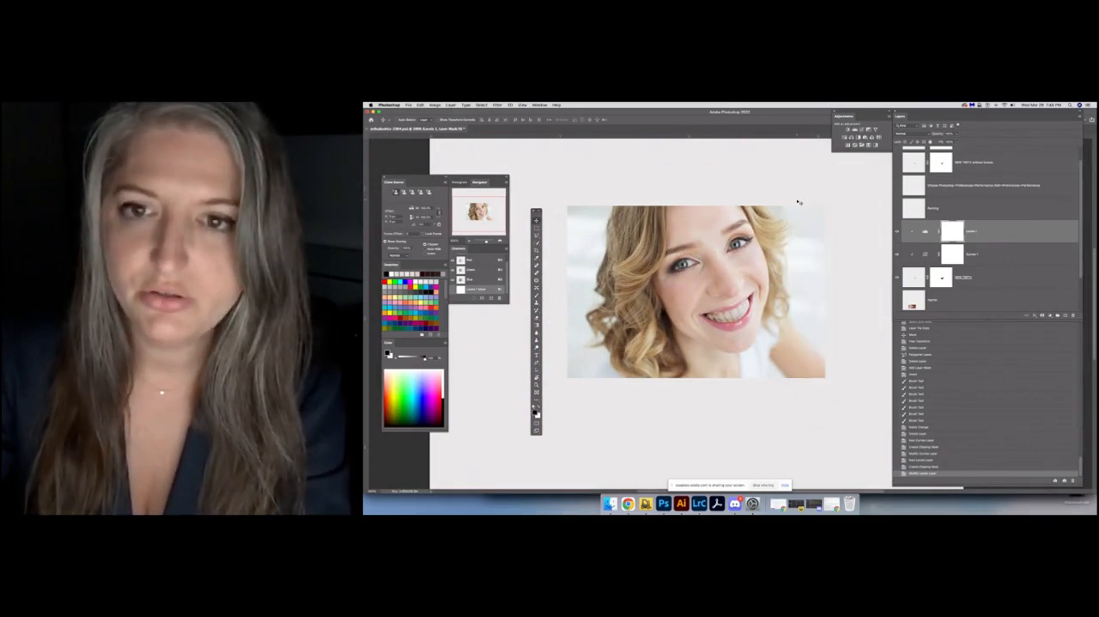
key("super+minus")
key("super+minus")
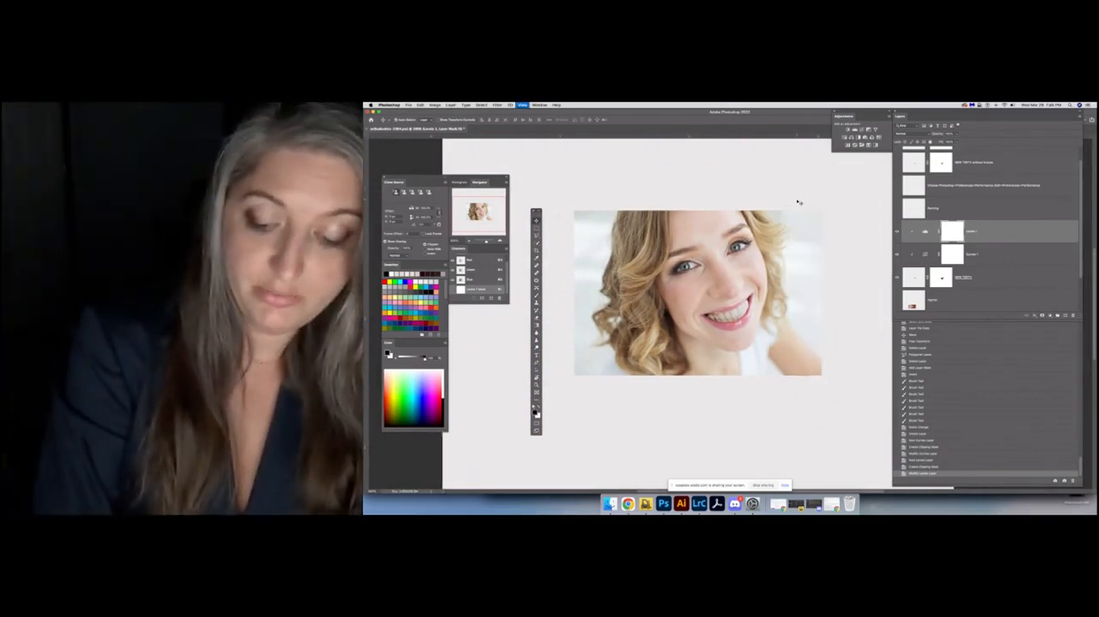
key("super+minus")
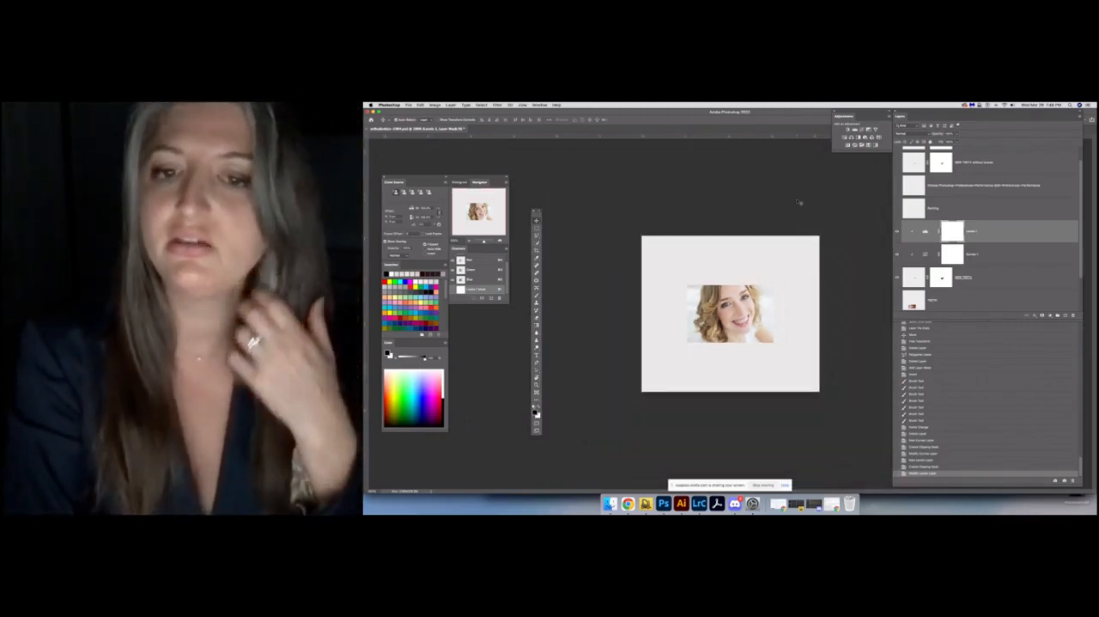
key("super+plus")
key("super+plus")
key("super+plus")
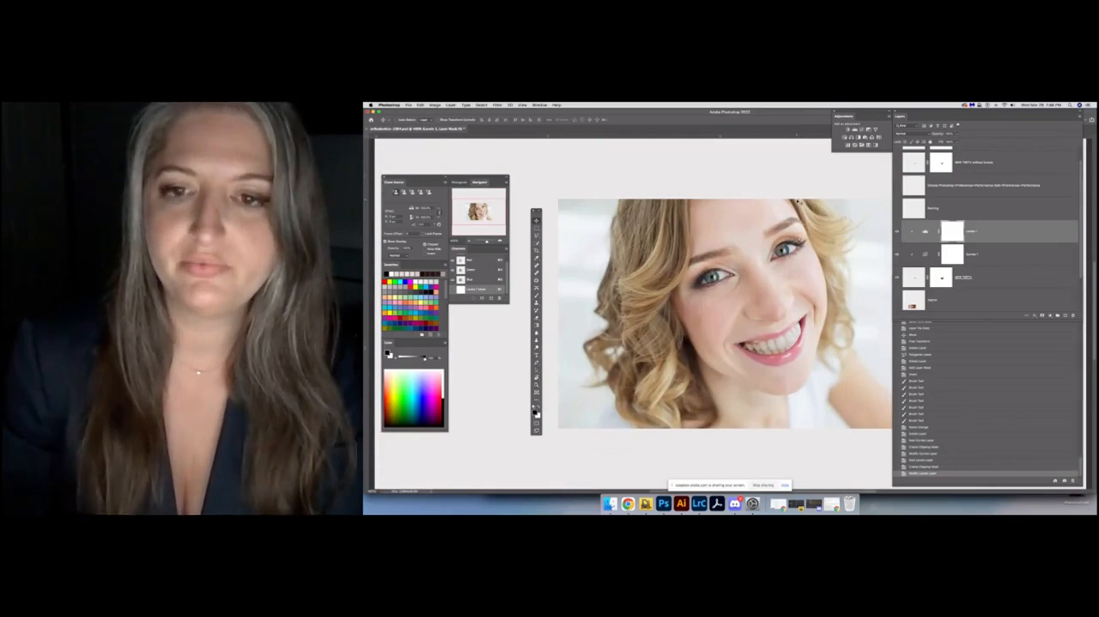
key("super+plus")
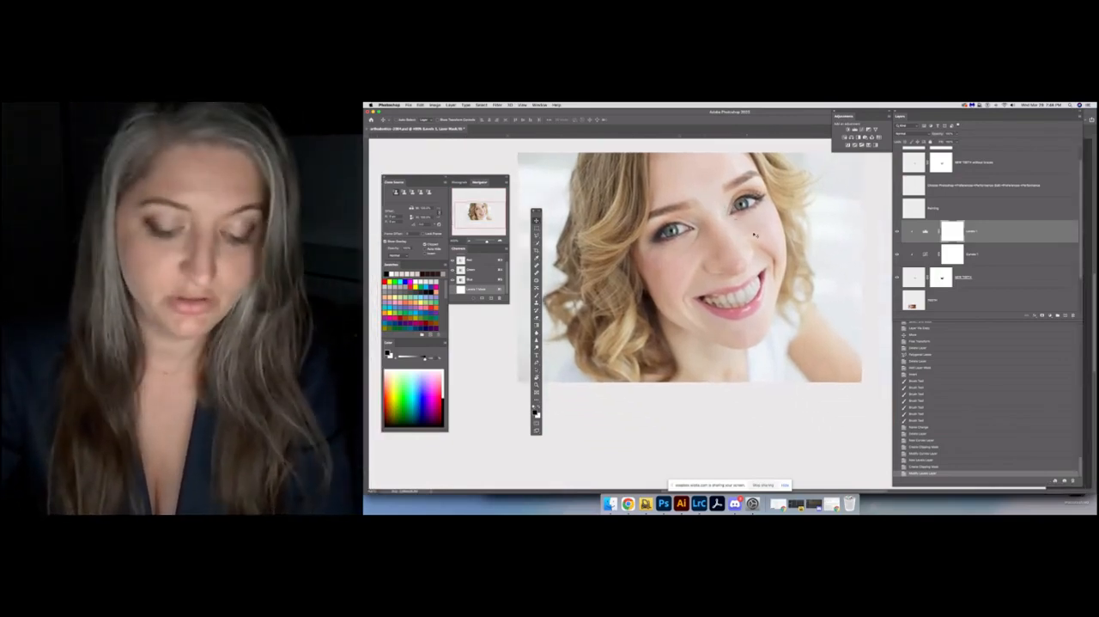
Enlarge the NEW TEETH layer slightly with Free Transform so the teeth fill the smile
scroll(974, 279, "down", 2)
left_click(915, 269)
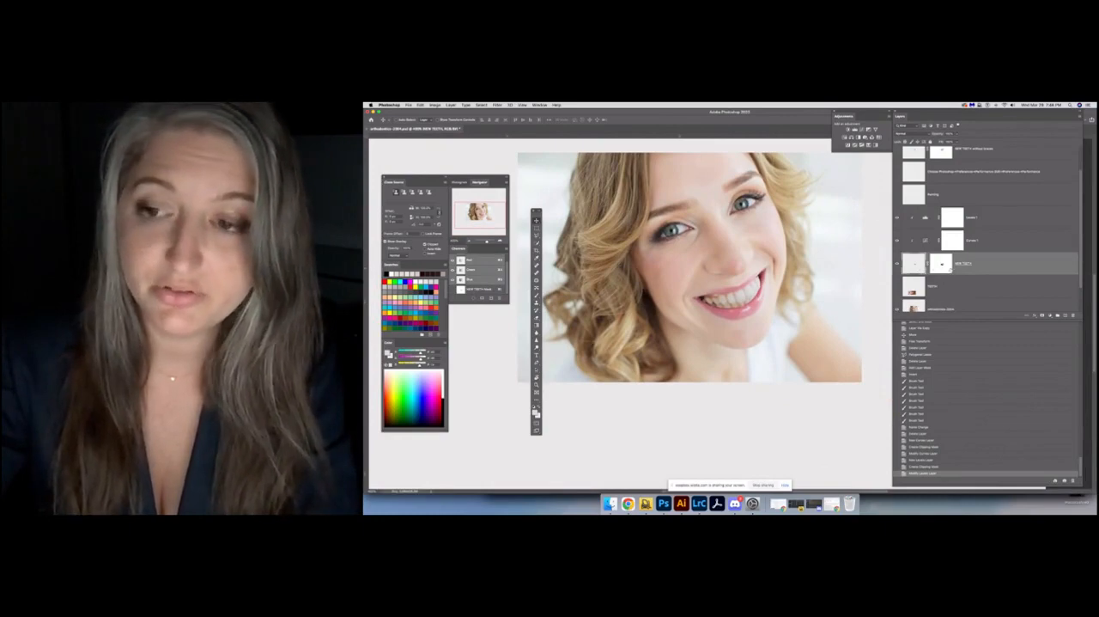
key("super")
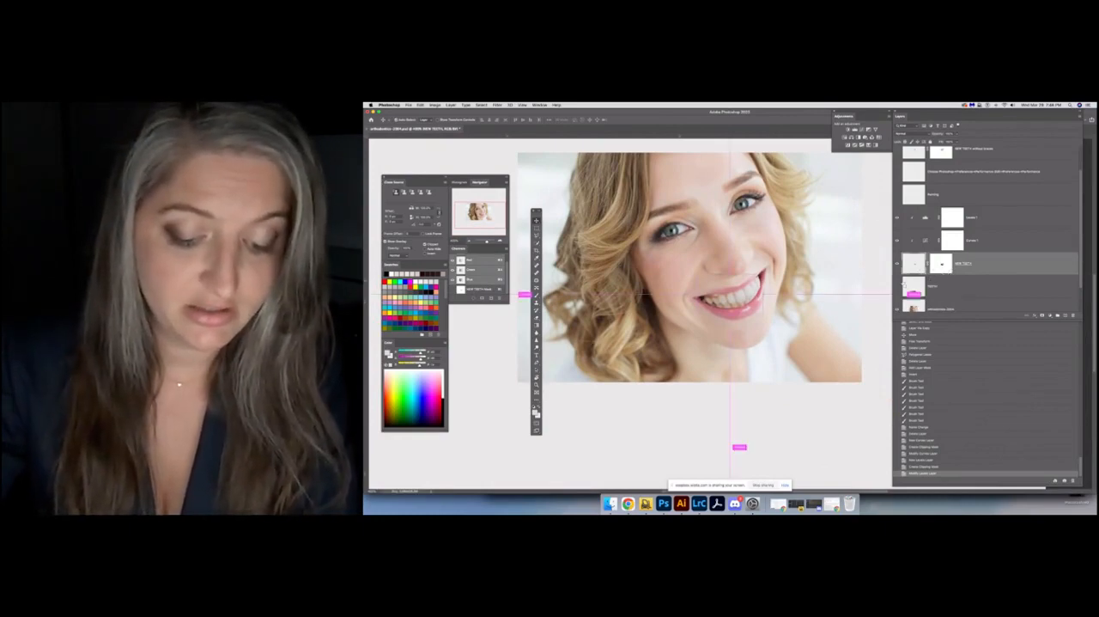
key("super+t")
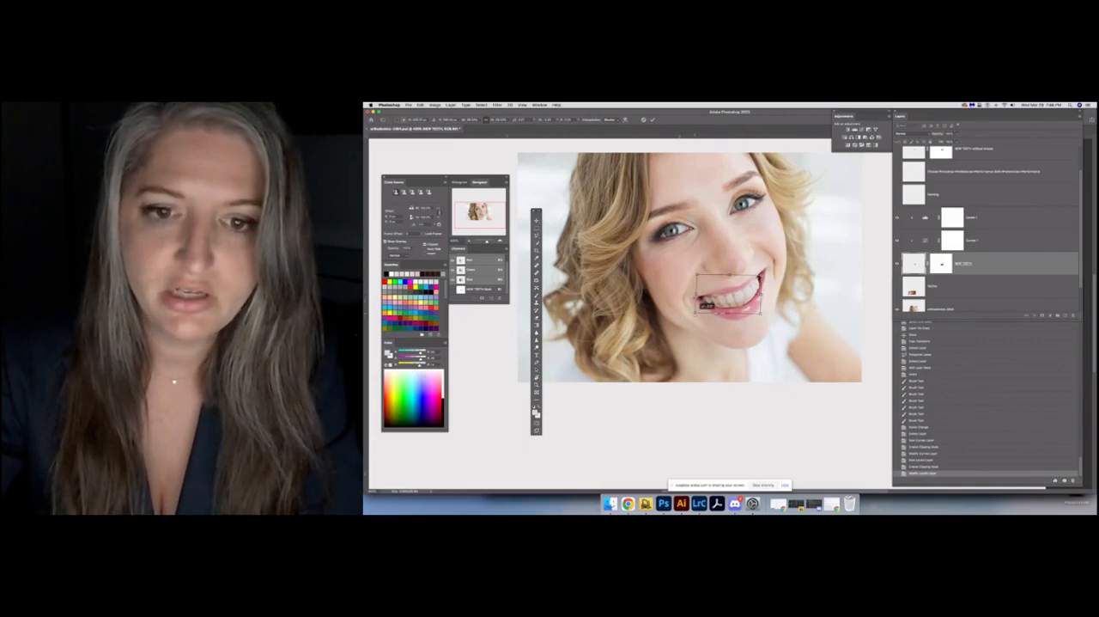
left_click_drag(696, 274, 697, 272)
key("super+plus")
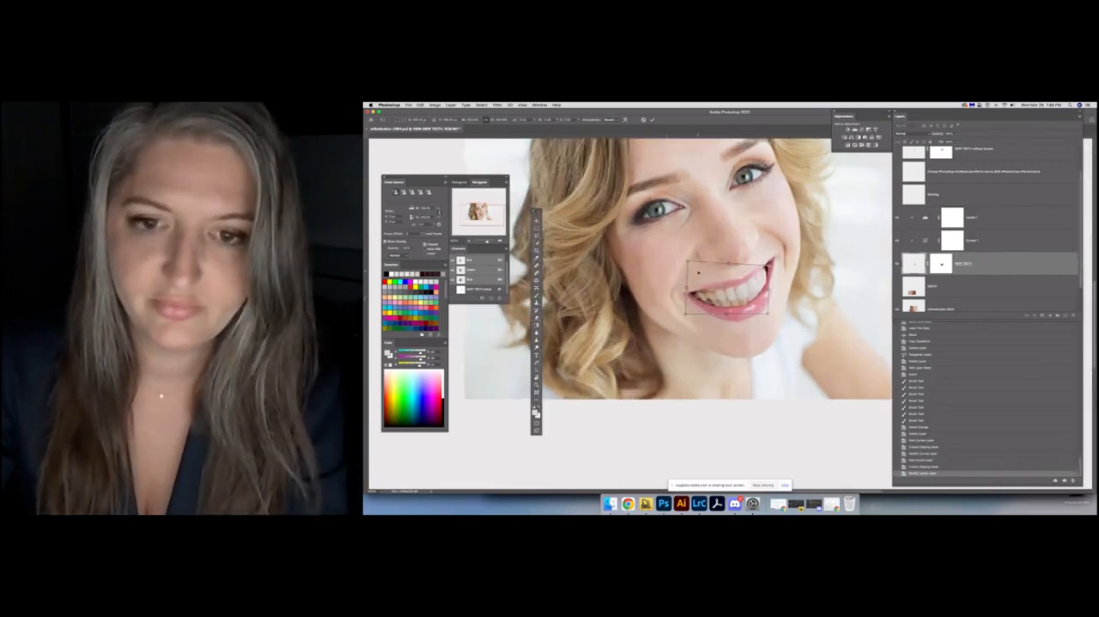
key("Return")
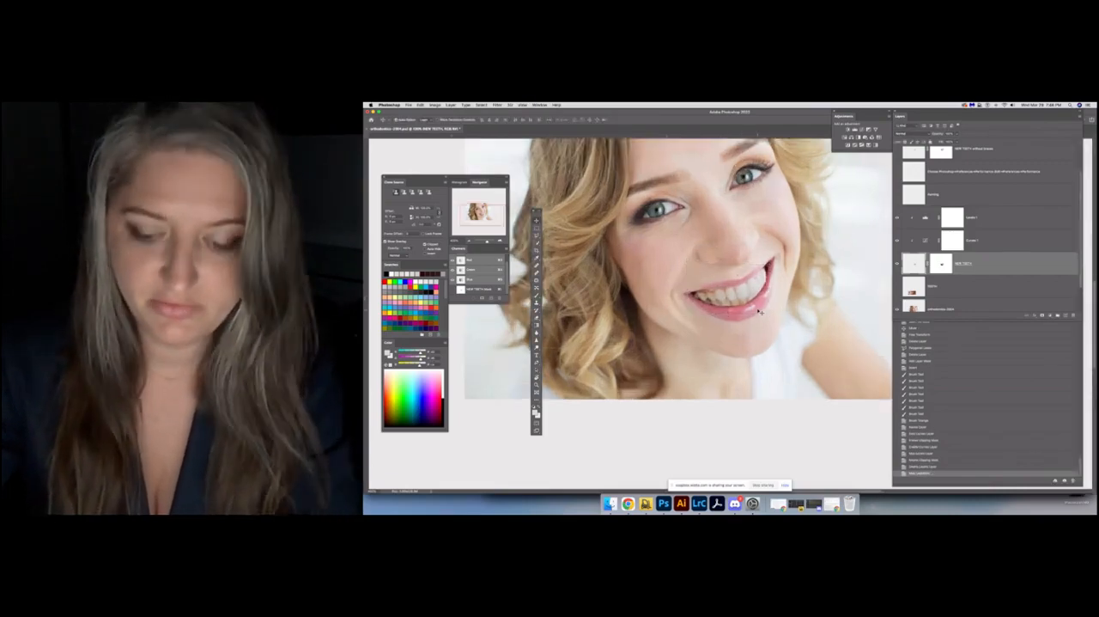
Paint in white over the teeth on the NEW TEETH layer mask, comparing the result without and with the stroke
key("super+plus")
left_click(943, 267)
key("b")
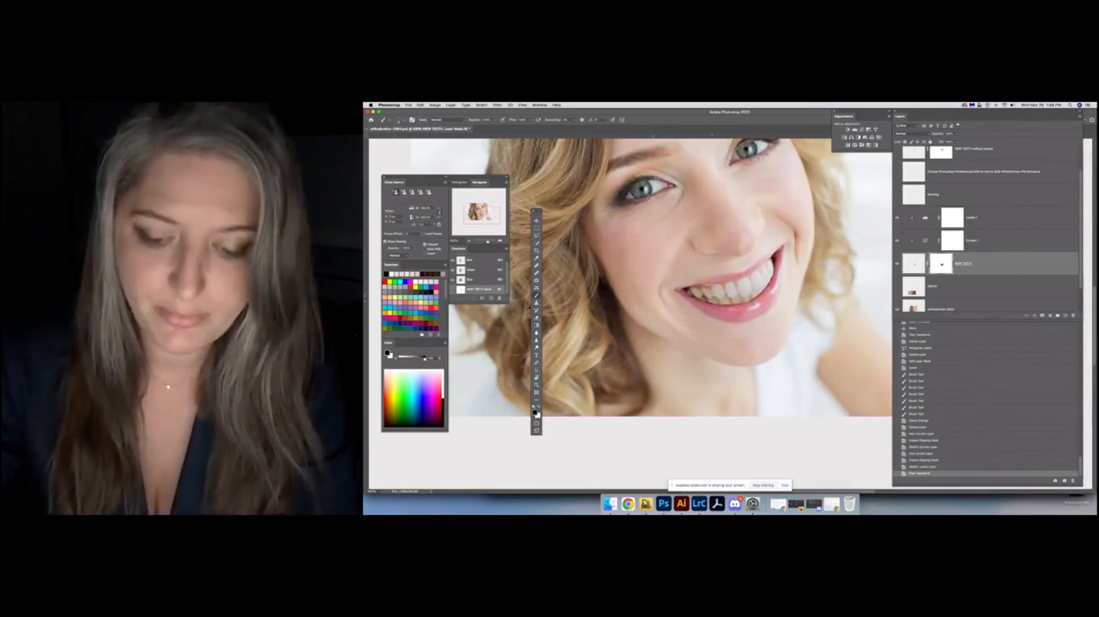
left_click(732, 291)
key("super+z")
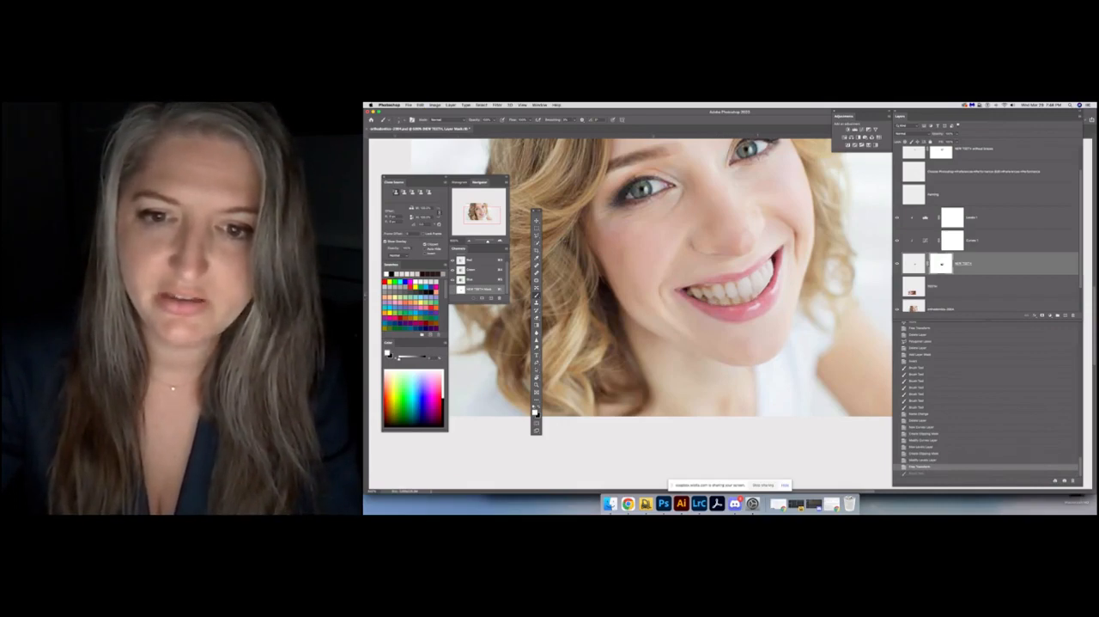
key("super+shift+z")
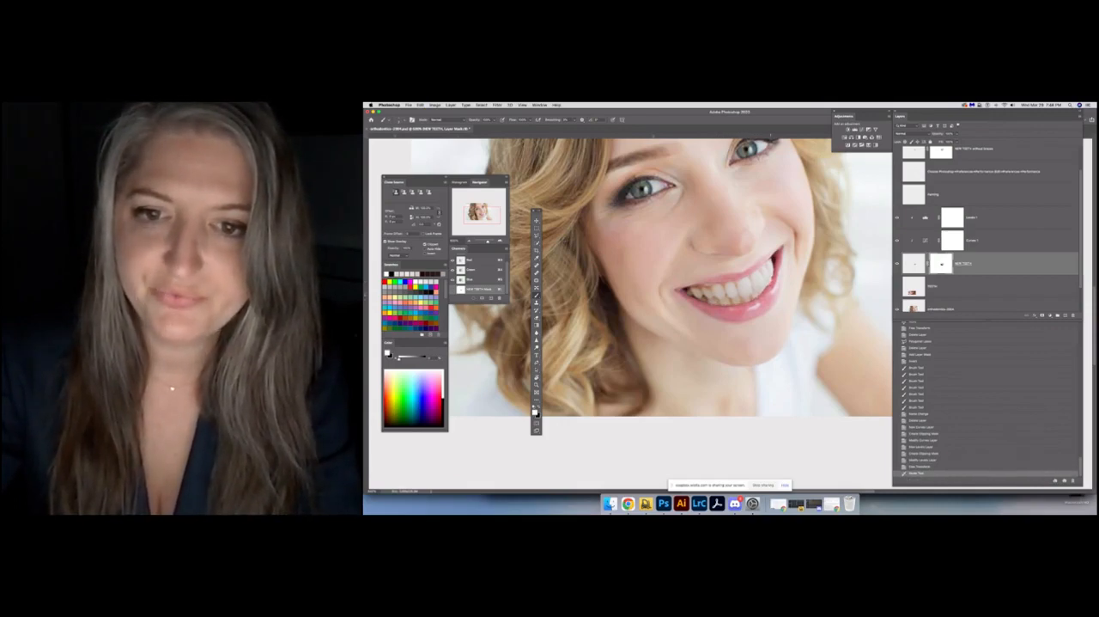
Paint in white along both ends and the upper edge of the teeth on the NEW TEETH layer mask to extend them to the lips
left_click_drag(772, 294, 759, 296)
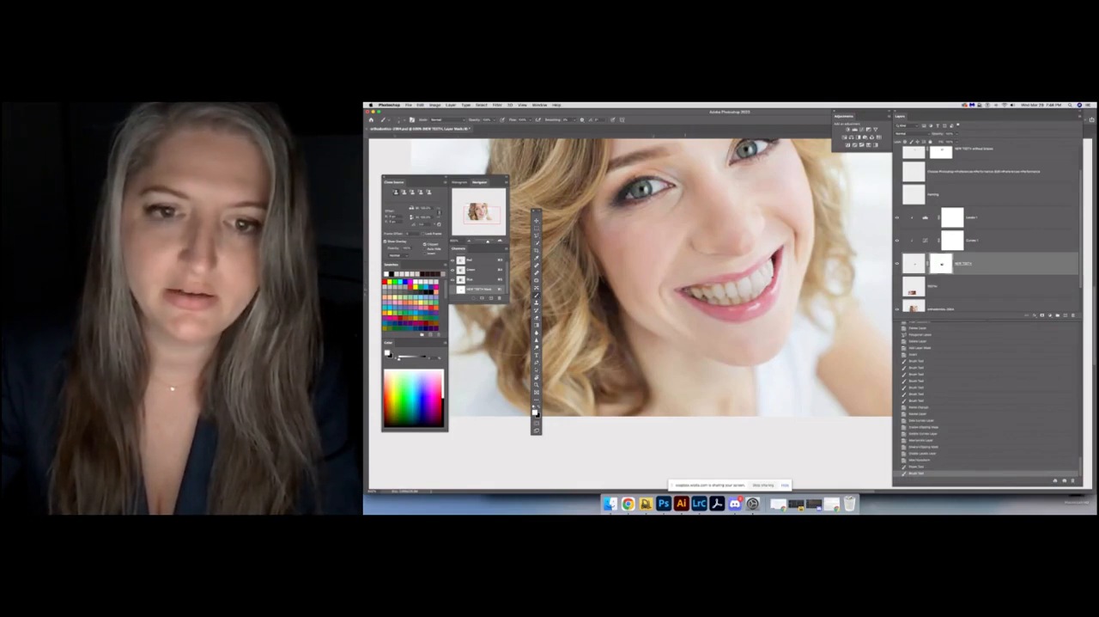
left_click_drag(685, 293, 697, 298)
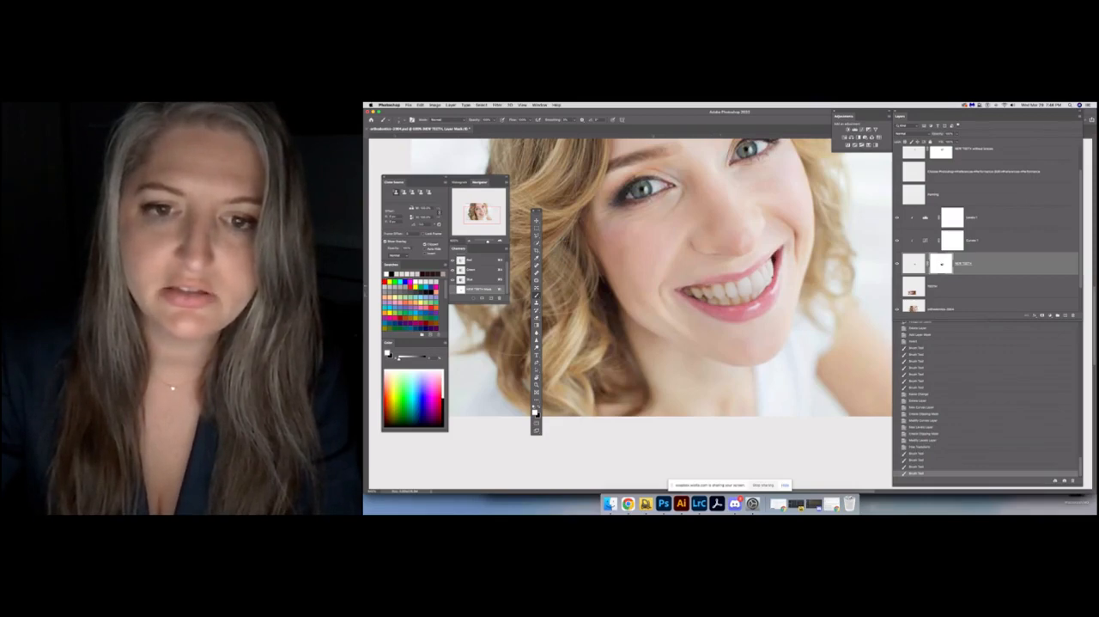
left_click_drag(740, 295, 762, 287)
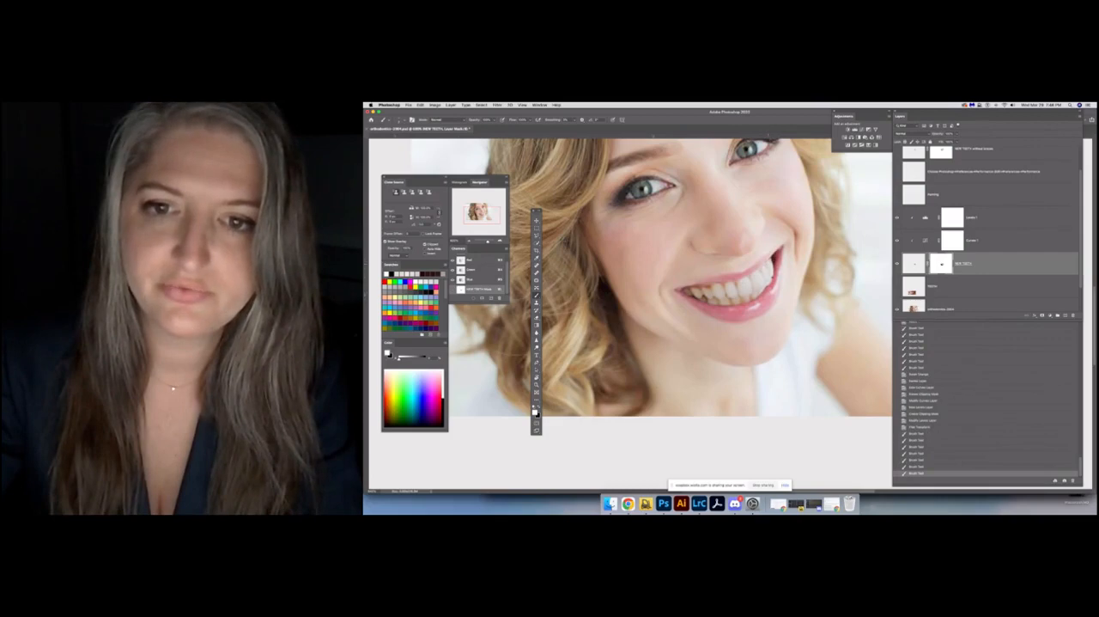
Examine the refined smile in the whole portrait at several distances, comparing it with the original braces
key("super+minus")
key("super+minus")
key("super+minus")
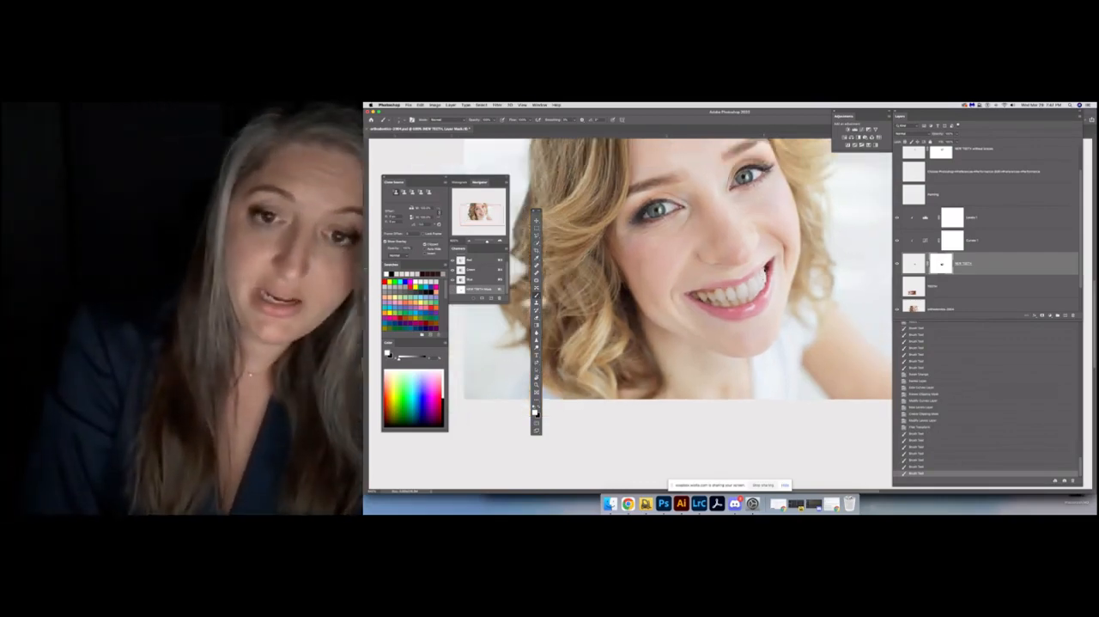
key("super+minus")
key("super+minus")
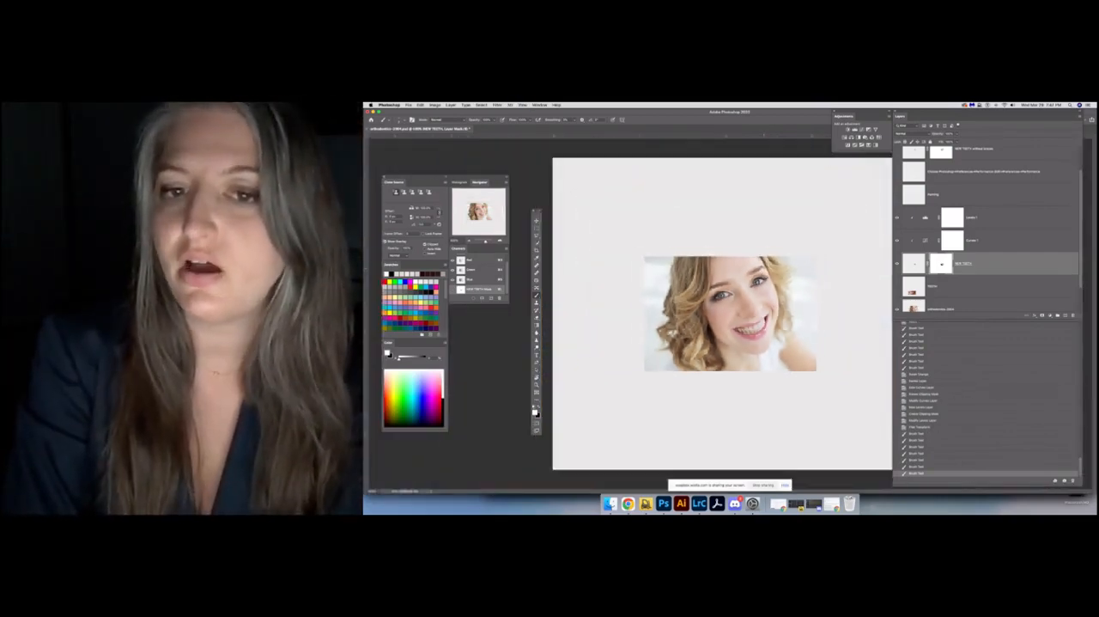
key("super+plus")
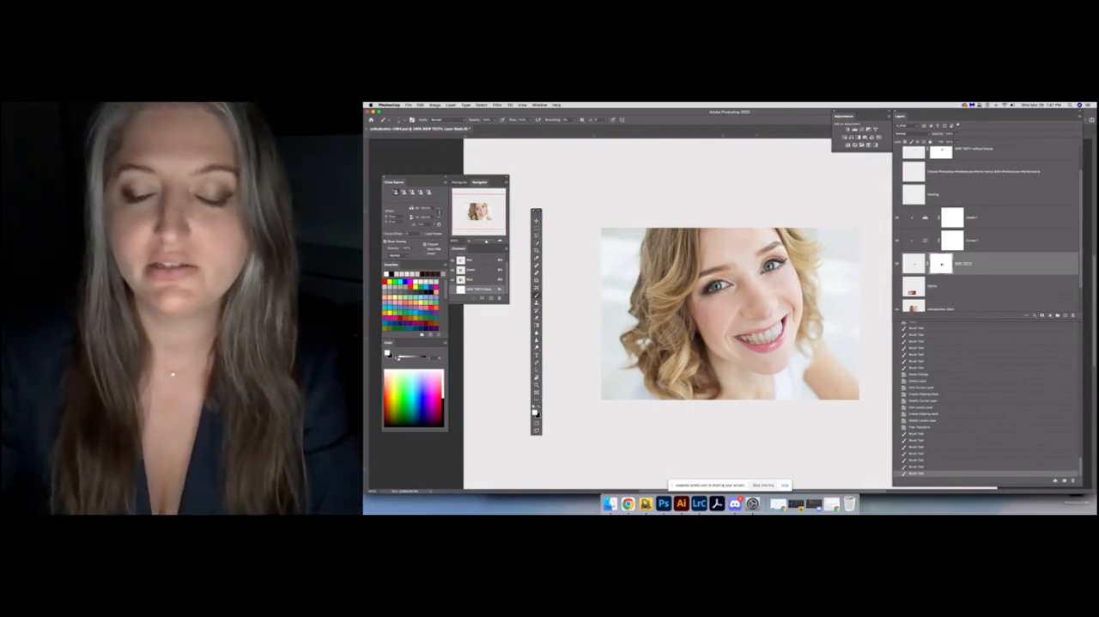
key("super+minus")
key("super+minus")
key("super+minus")
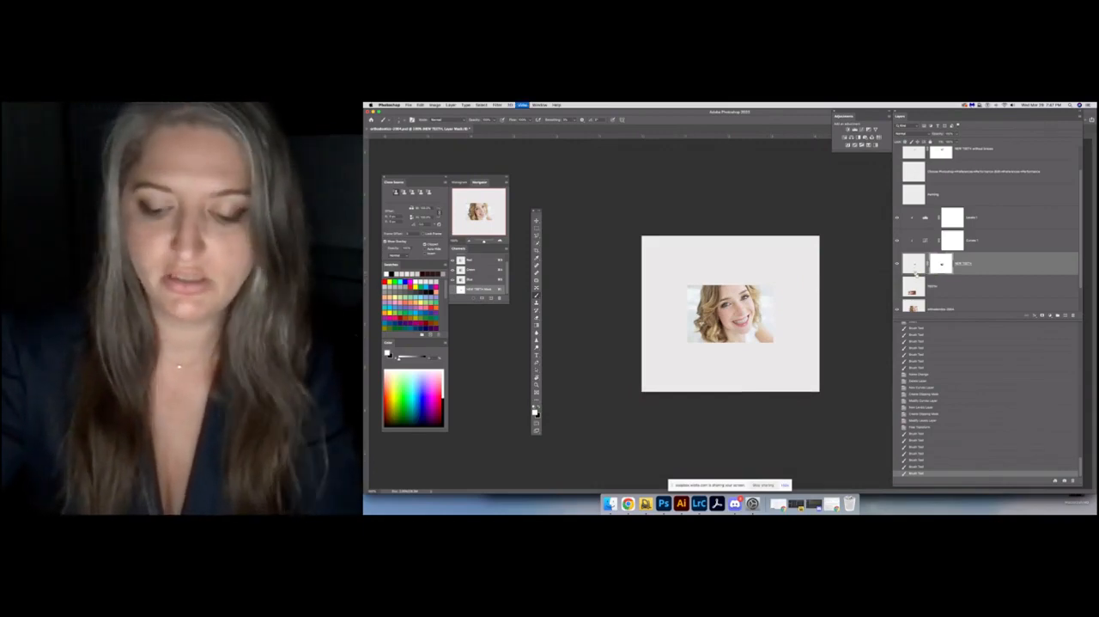
key("super+plus")
key("super+plus")
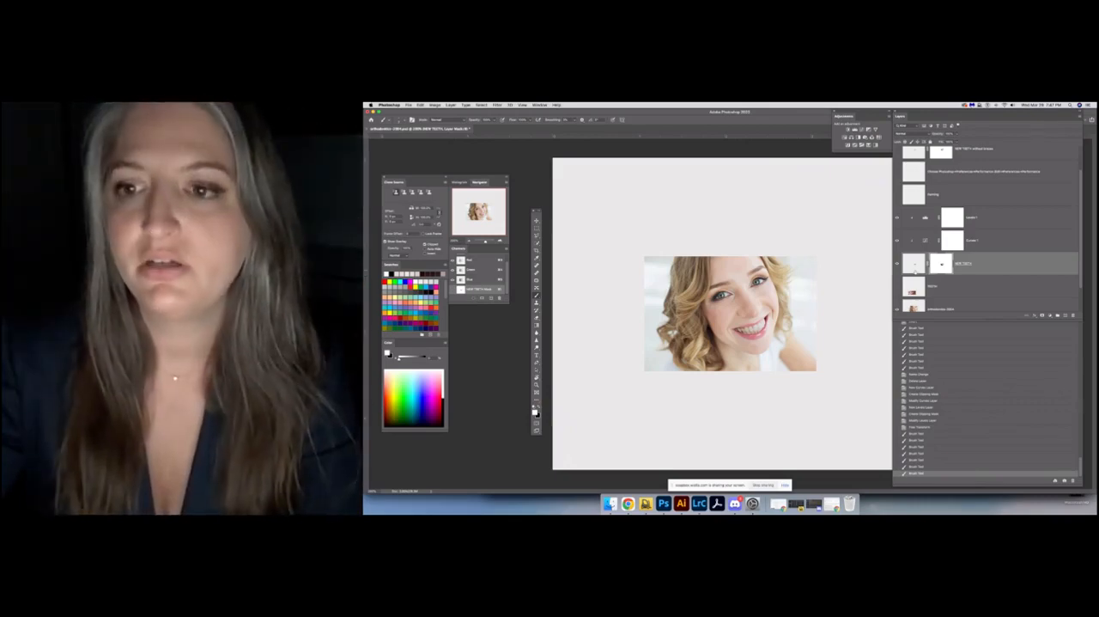
key("super+equal")
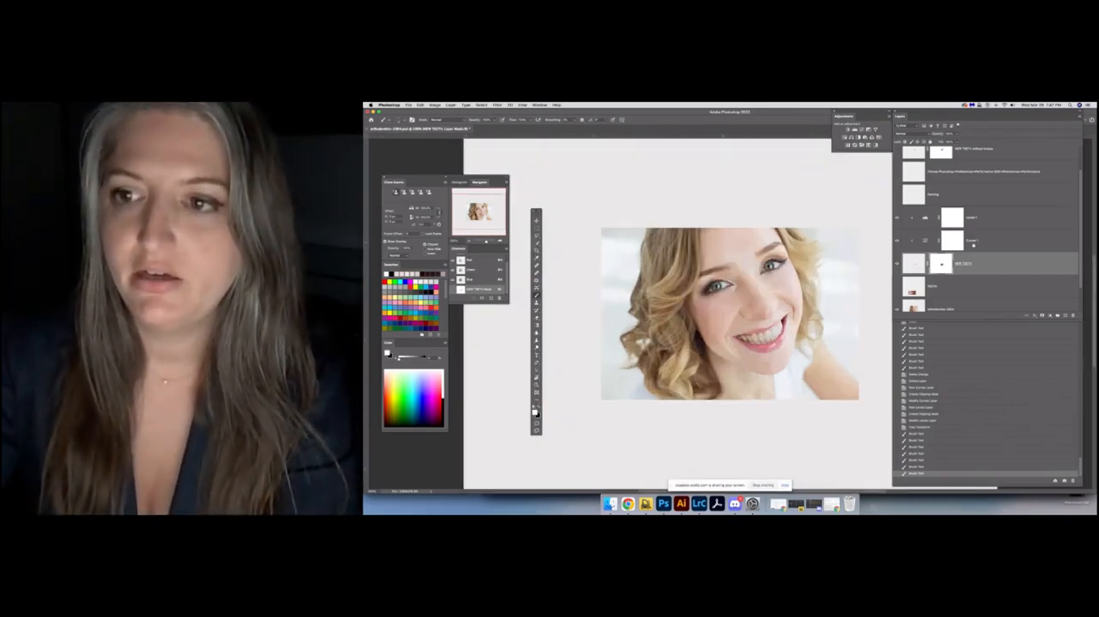
Brighten the midtones of the Levels adjustment clipped to NEW TEETH slightly to whiten the teeth
left_click(973, 246)
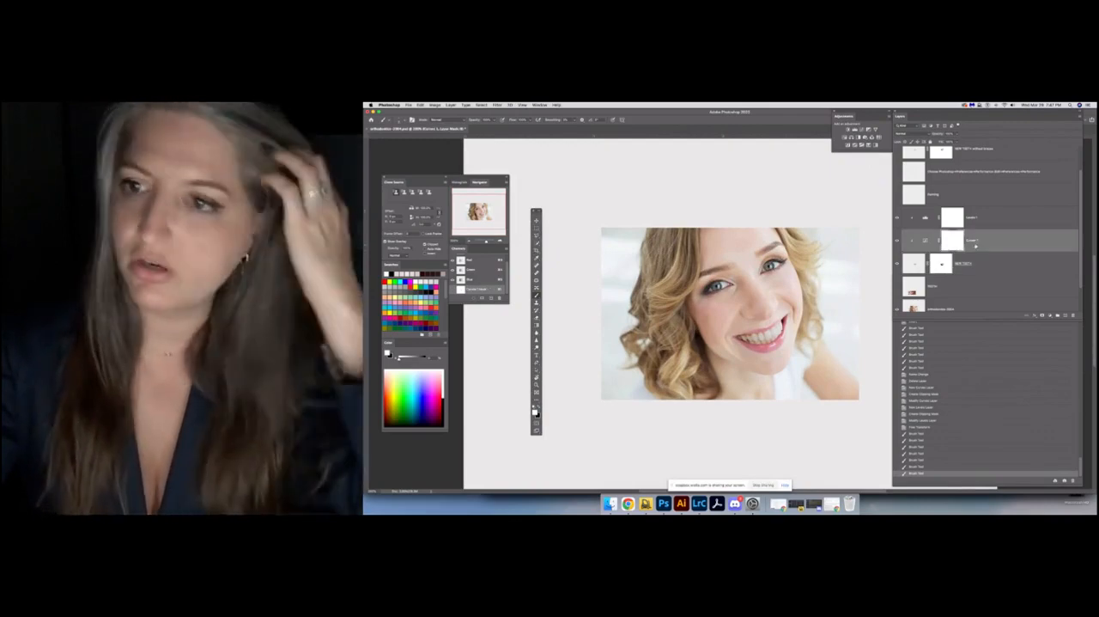
left_click(976, 222)
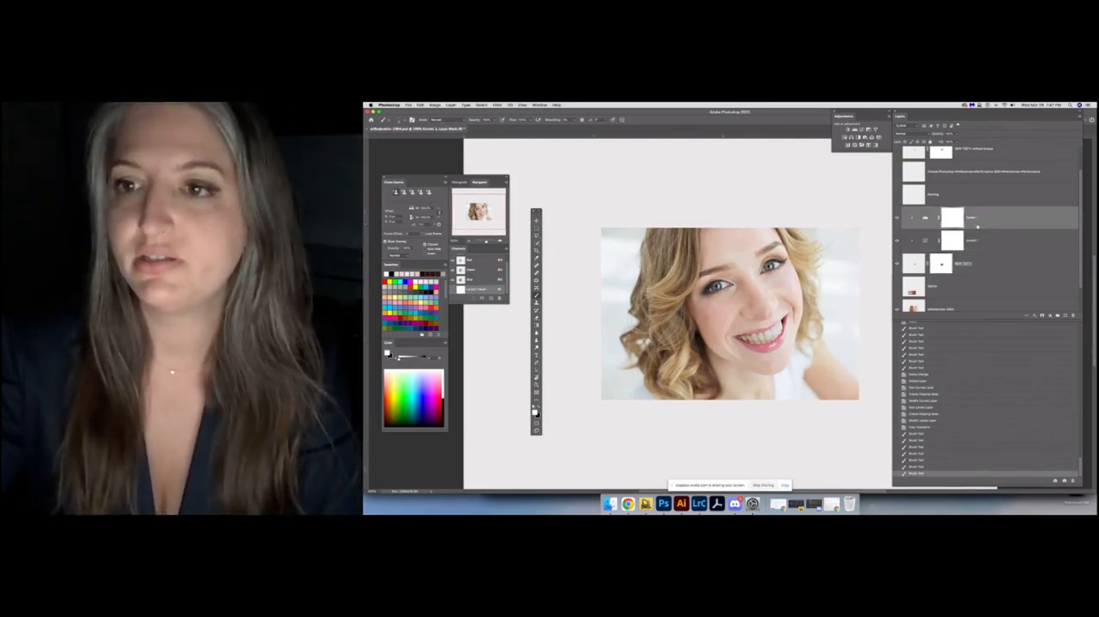
double_click(924, 220)
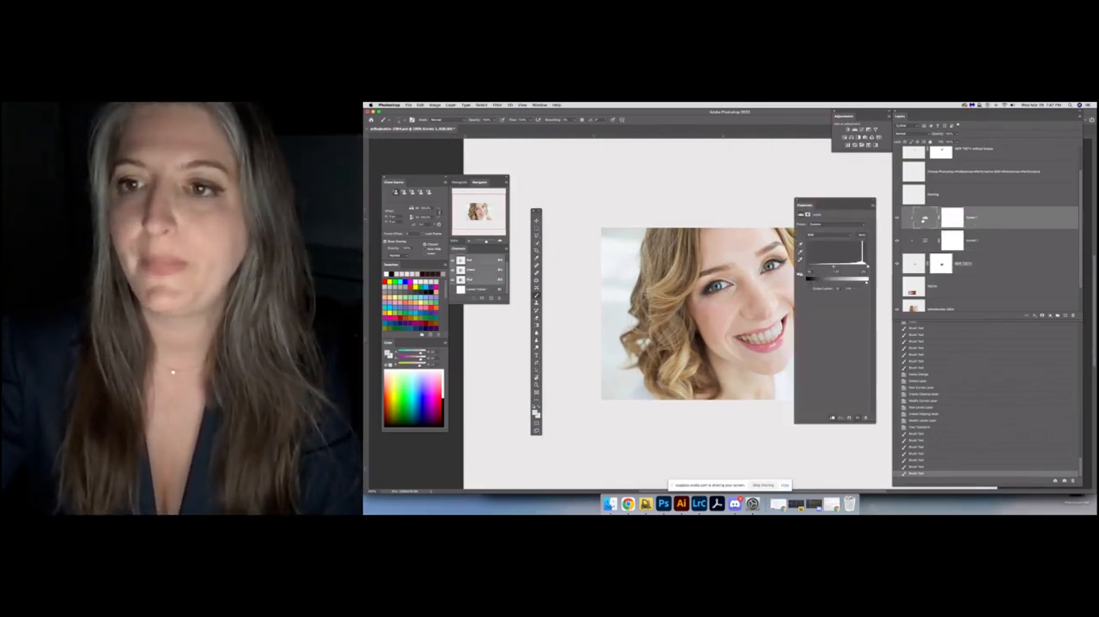
left_click_drag(840, 269, 834, 269)
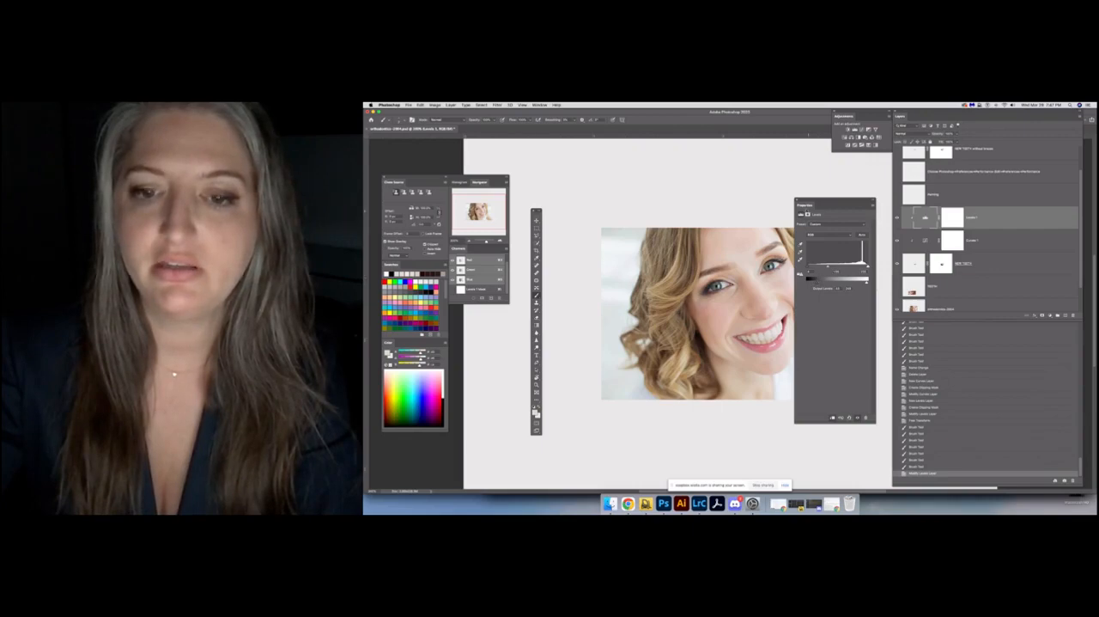
left_click(807, 204)
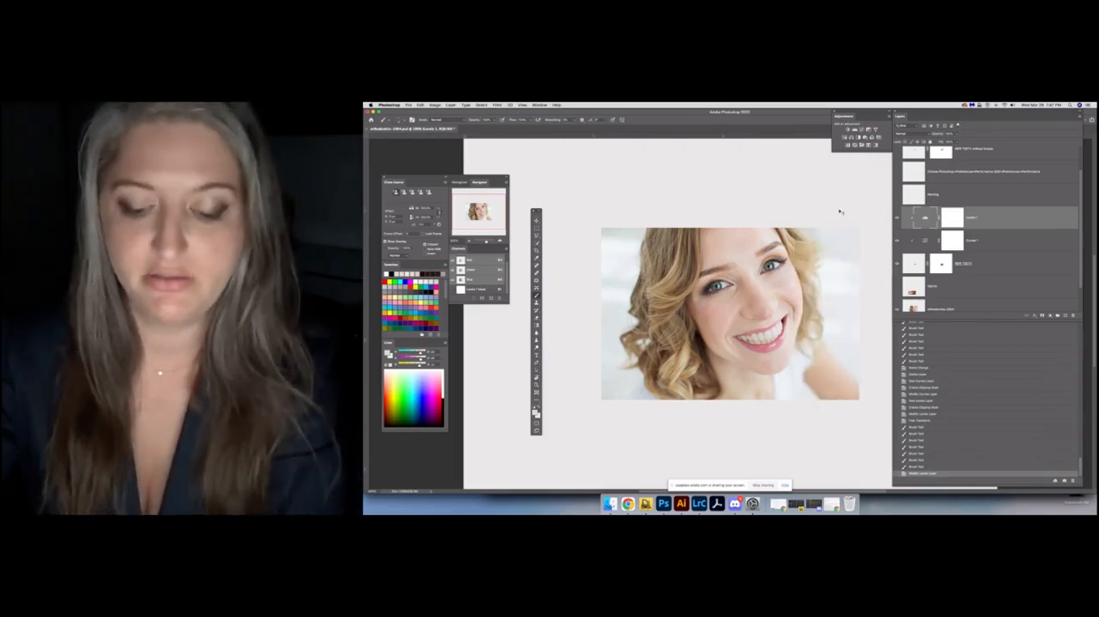
Compare the new teeth with the finished reference layer and the original braces by toggling layer visibility, viewing the portrait at different distances
key("super+minus")
key("super+minus")
scroll(943, 241, "up", 2)
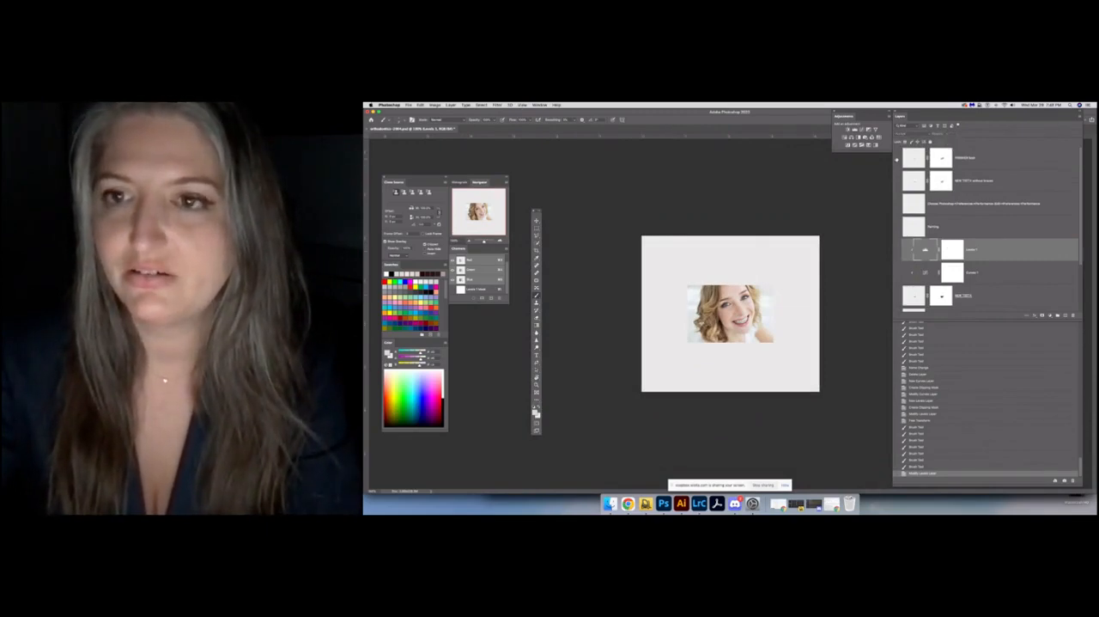
key("super+=")
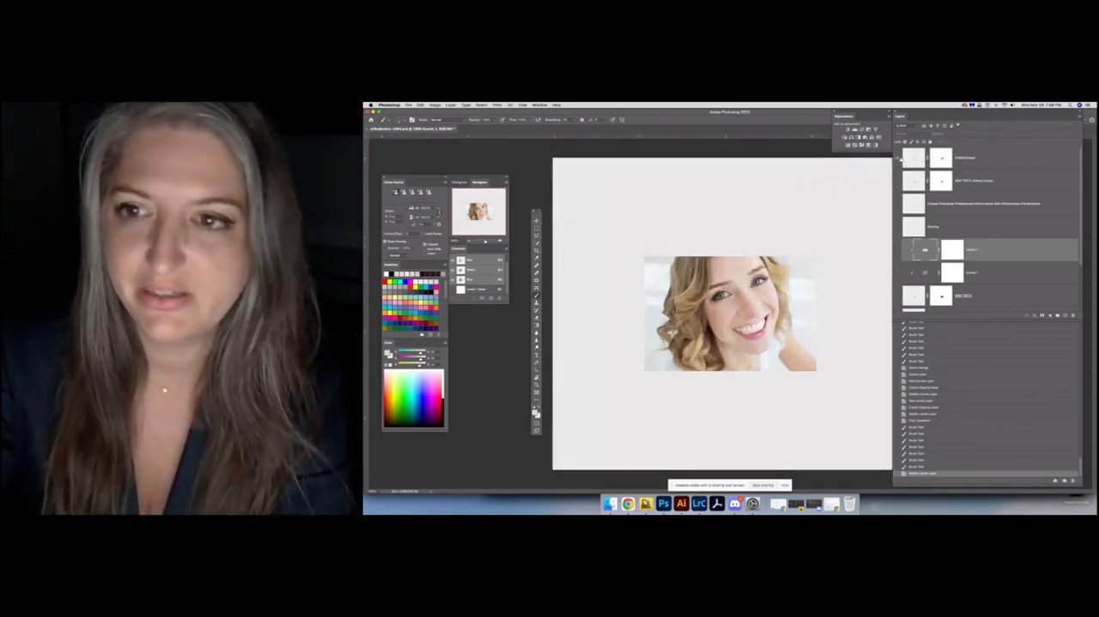
left_click(899, 159)
left_click(897, 297)
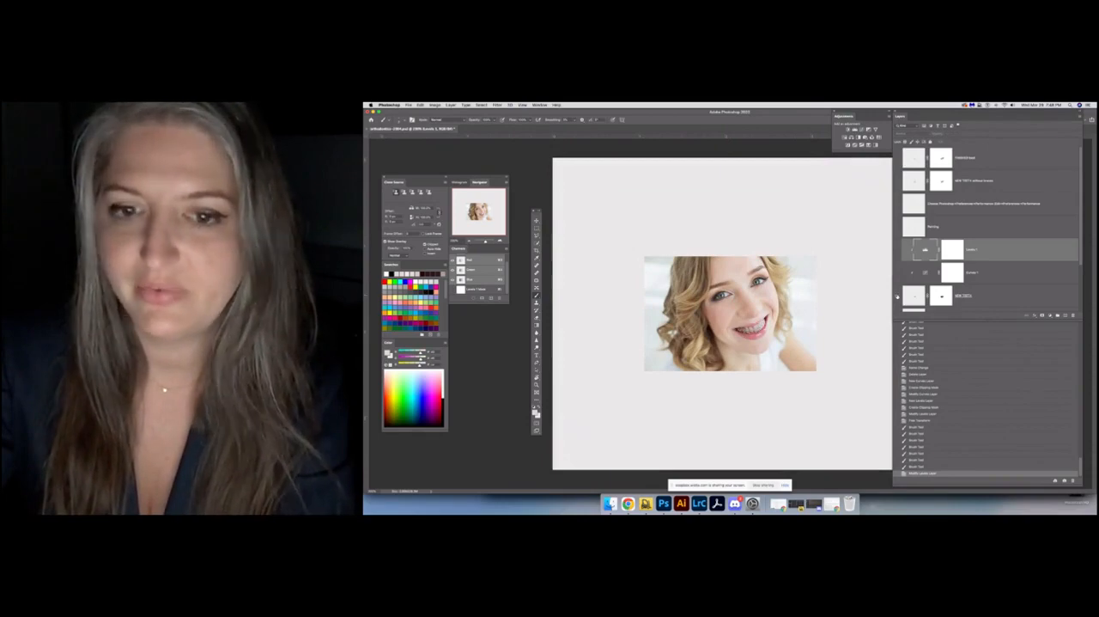
left_click(898, 251)
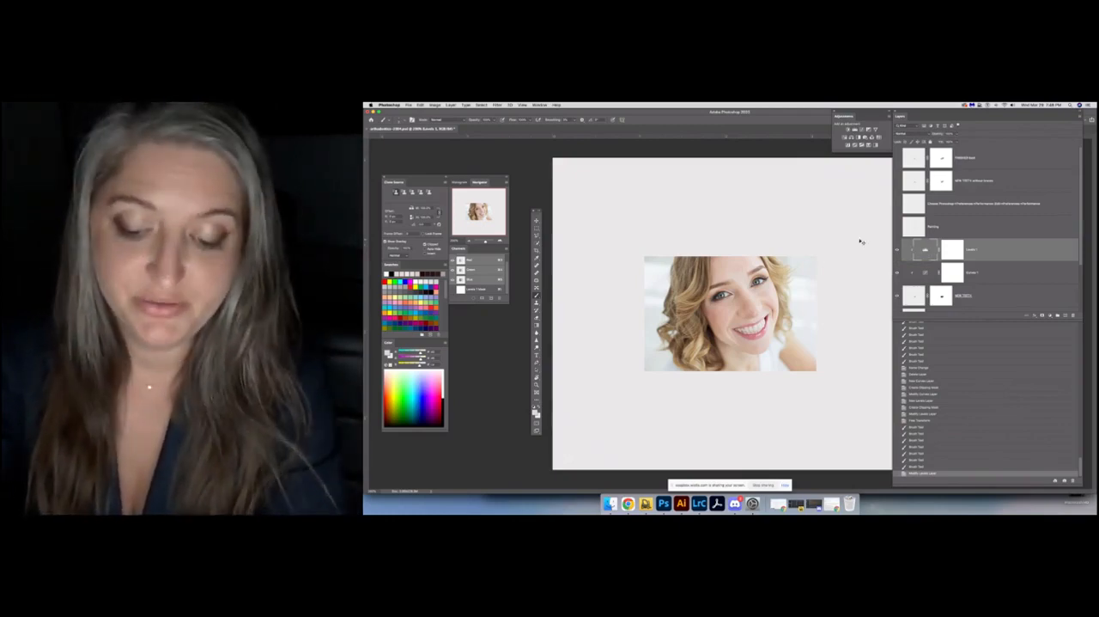
key("super+minus")
key("super+minus")
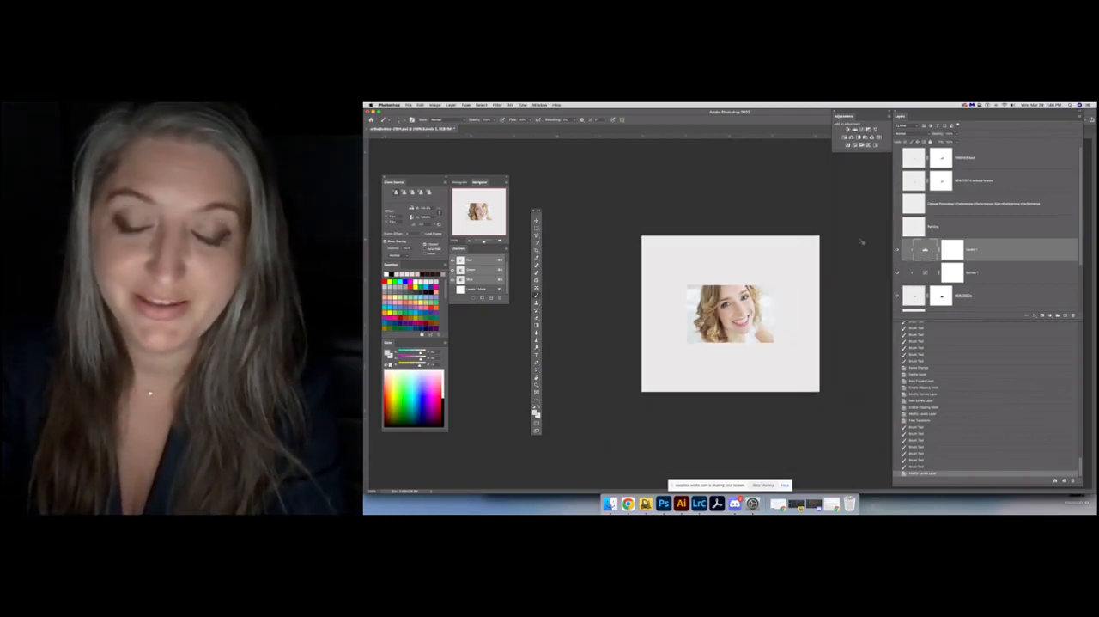
key("super+plus")
key("super+plus")
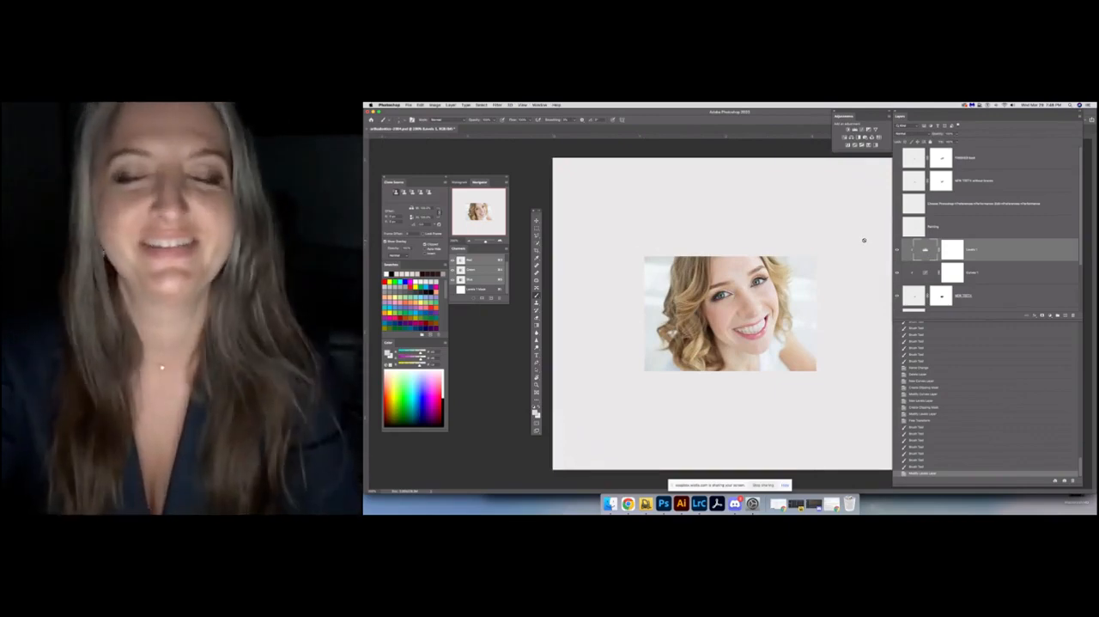